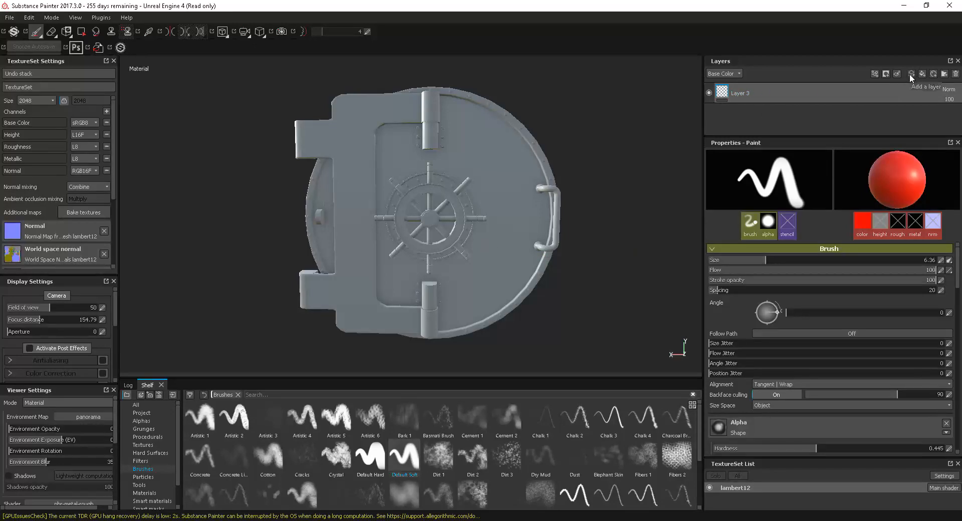
Step: Choose the Default Soft brush, try a stroke on the vault door and undo it
{"action": "left_click_drag", "start_coordinate": [513, 213], "coordinate": [502, 265], "text": "alt"}
{"action": "left_click", "coordinate": [393, 460]}
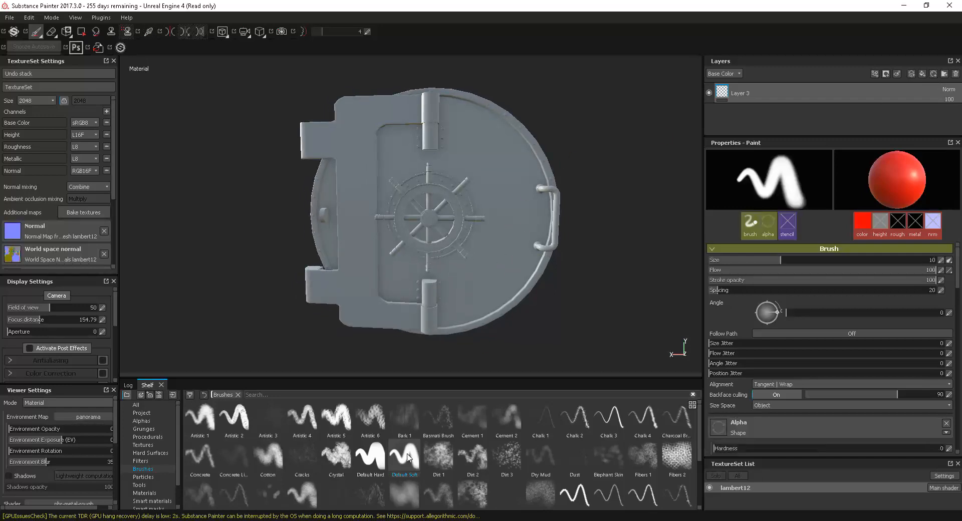
{"action": "mouse_move", "coordinate": [488, 259]}
{"action": "left_mouse_down"}
{"action": "mouse_move", "coordinate": [527, 229]}
{"action": "mouse_move", "coordinate": [493, 227]}
{"action": "left_mouse_up"}
{"action": "key", "text": "ctrl+z"}
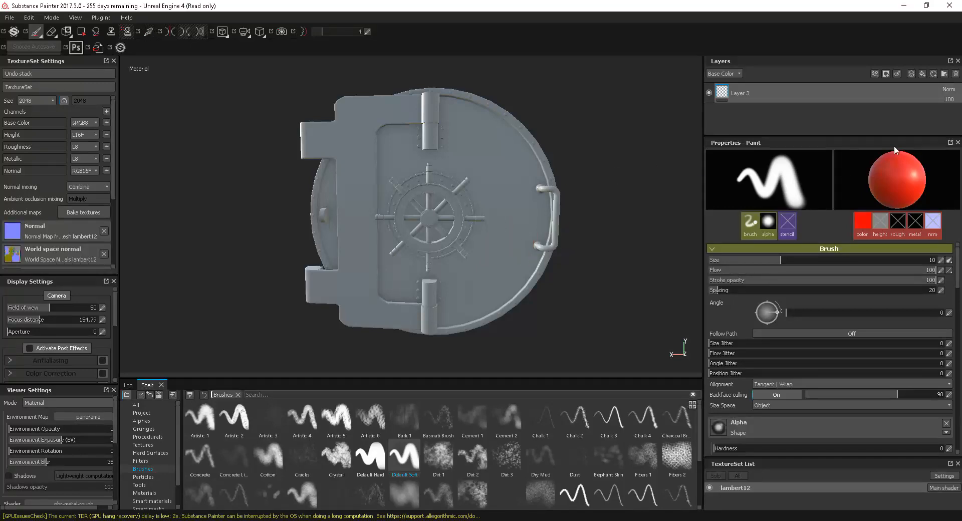
Step: Add a fill layer above Layer 3, inspect the door with it, and delete that fill layer
{"action": "left_click", "coordinate": [922, 74]}
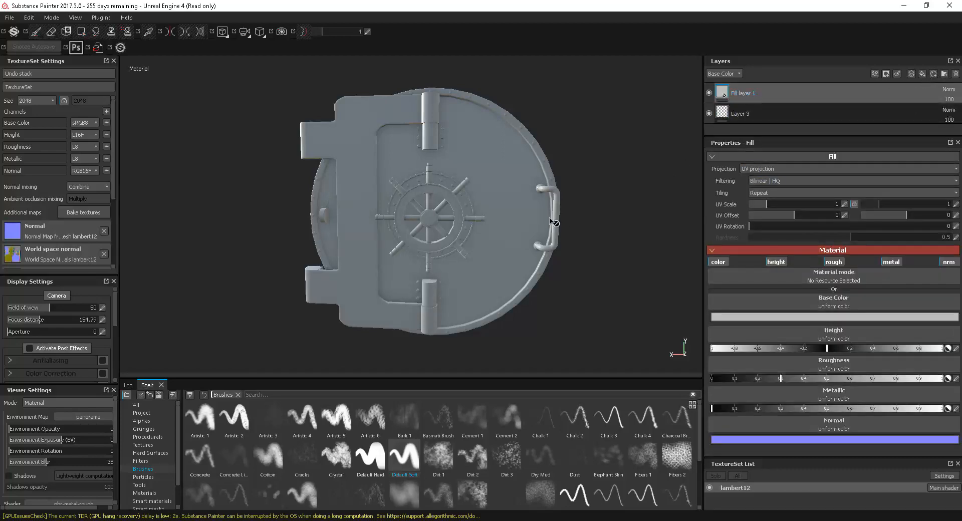
{"action": "left_click", "coordinate": [506, 238]}
{"action": "left_click_drag", "start_coordinate": [479, 251], "coordinate": [492, 243], "text": "alt"}
{"action": "right_click_drag", "start_coordinate": [491, 243], "coordinate": [516, 258], "text": "alt"}
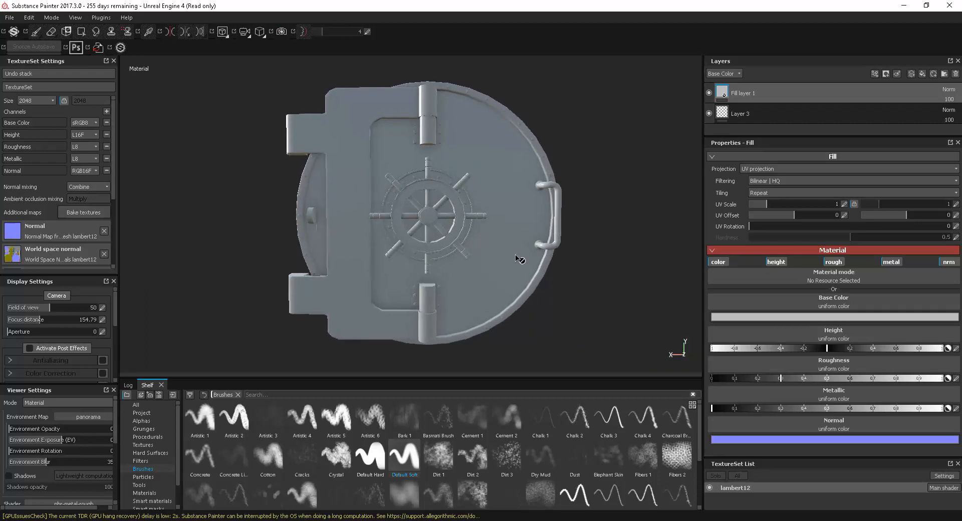
{"action": "middle_click_drag", "start_coordinate": [517, 258], "coordinate": [522, 258], "text": "alt"}
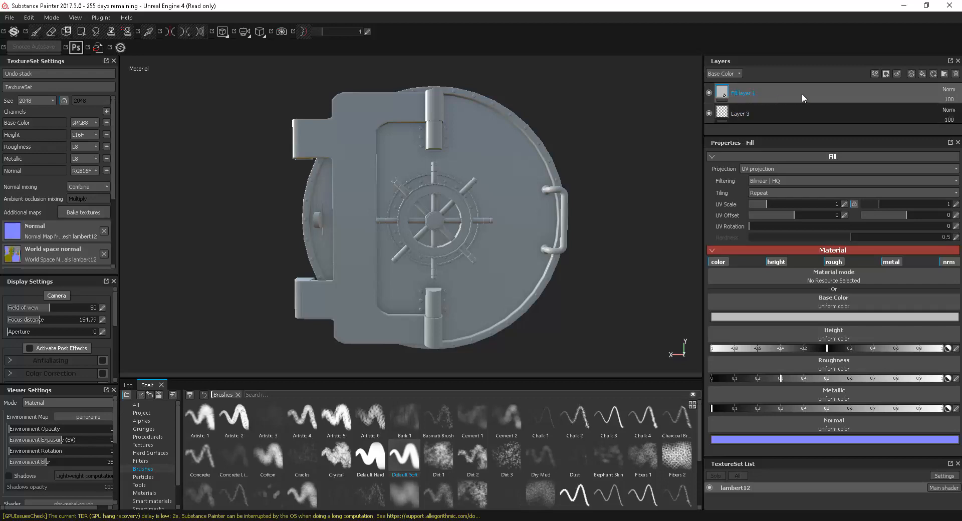
{"action": "left_click", "coordinate": [956, 74]}
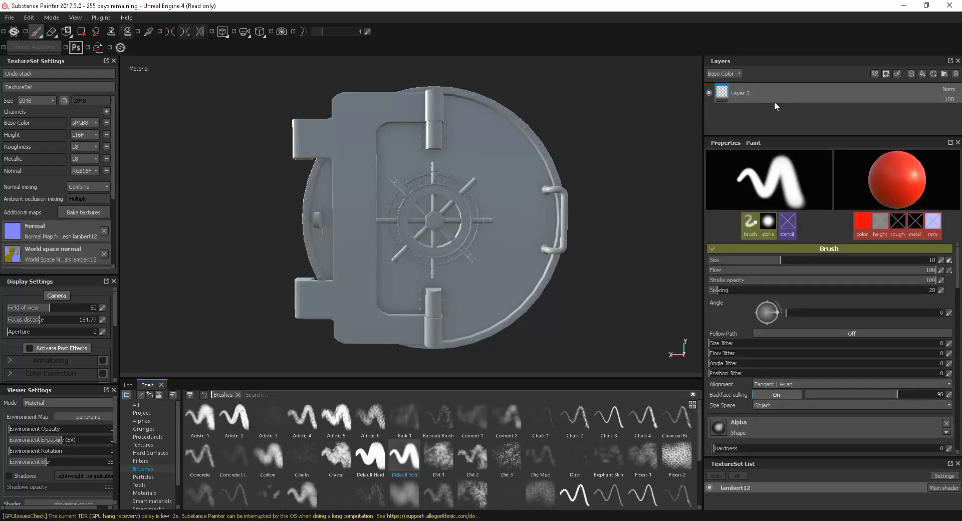
Step: Paint a red zigzag test stroke on the door between the wheel and the handle, and undo it
{"action": "right_click_drag", "start_coordinate": [498, 237], "coordinate": [515, 252], "text": "alt"}
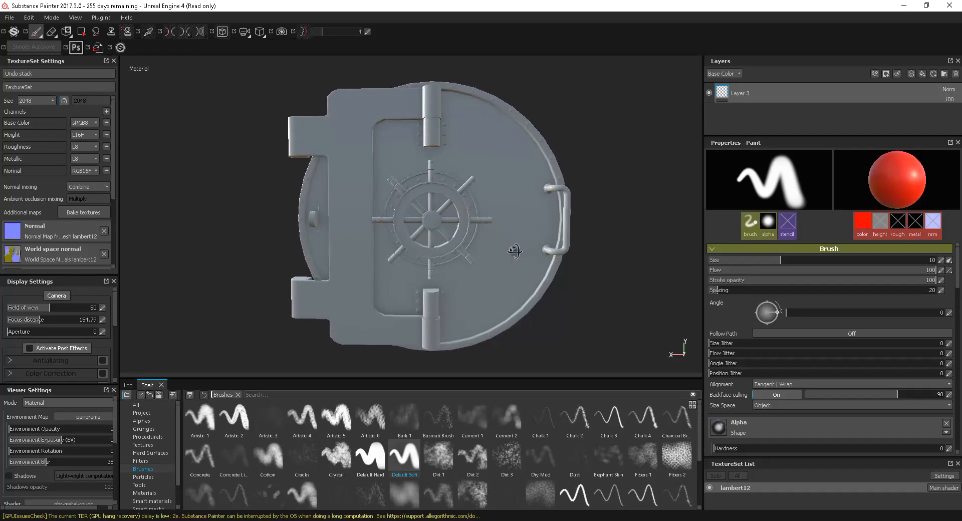
{"action": "middle_click_drag", "start_coordinate": [523, 256], "coordinate": [525, 255], "text": "alt"}
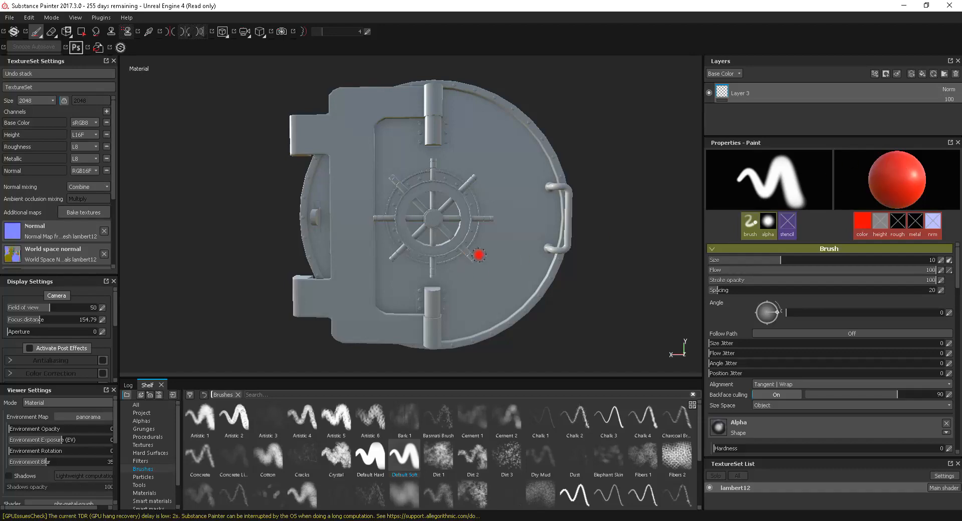
{"action": "mouse_move", "coordinate": [483, 255]}
{"action": "left_mouse_down"}
{"action": "mouse_move", "coordinate": [501, 233]}
{"action": "mouse_move", "coordinate": [530, 229]}
{"action": "left_mouse_up"}
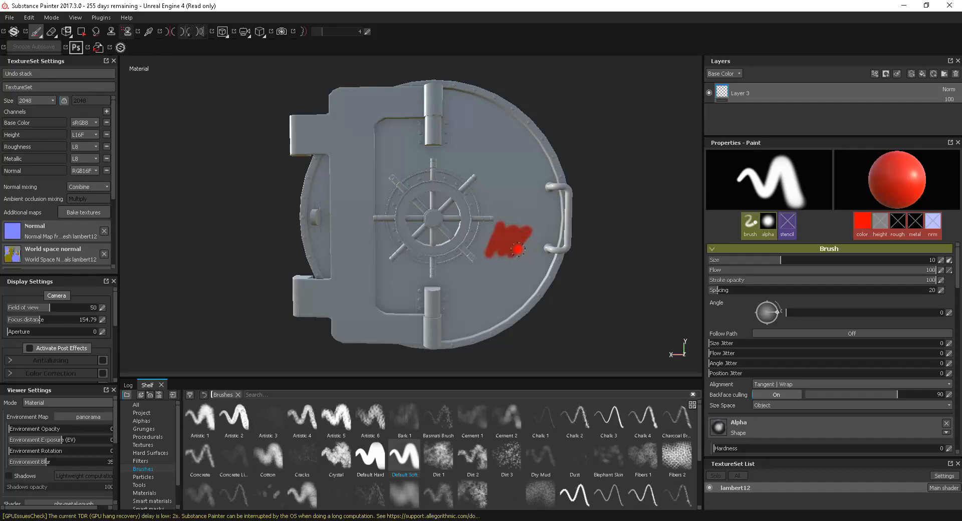
{"action": "key", "text": "ctrl+z"}
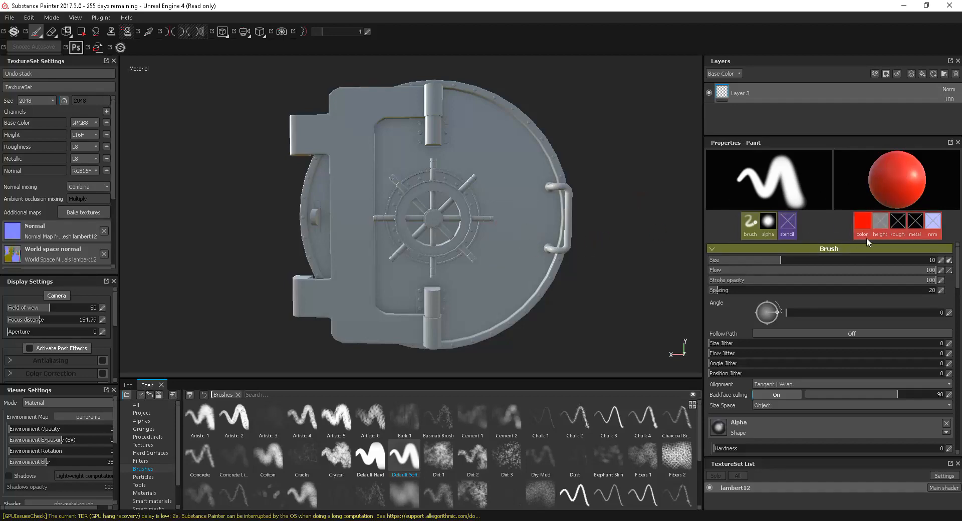
Step: Enable the height and roughness channels of the paint material, with height about 0.1 and roughness about 0.8
{"action": "left_click", "coordinate": [867, 238]}
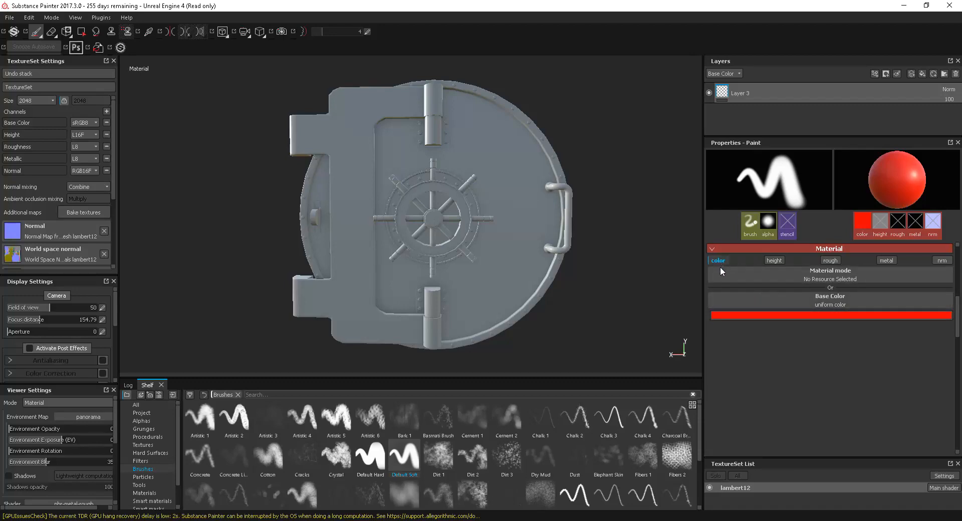
{"action": "left_click", "coordinate": [830, 260]}
{"action": "left_click", "coordinate": [776, 260]}
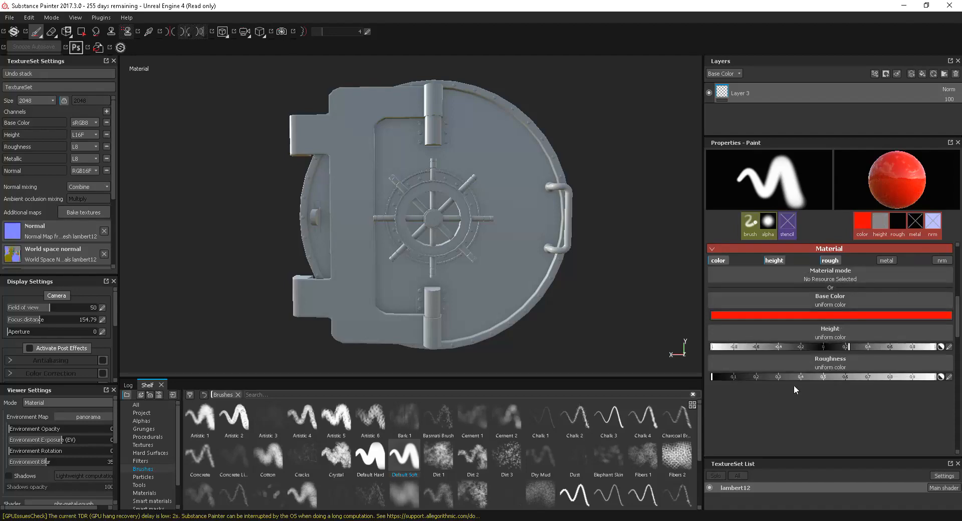
{"action": "left_click", "coordinate": [845, 347]}
{"action": "left_click_drag", "start_coordinate": [837, 346], "coordinate": [839, 346]}
{"action": "left_click", "coordinate": [888, 377]}
{"action": "left_click_drag", "start_coordinate": [895, 375], "coordinate": [890, 376]}
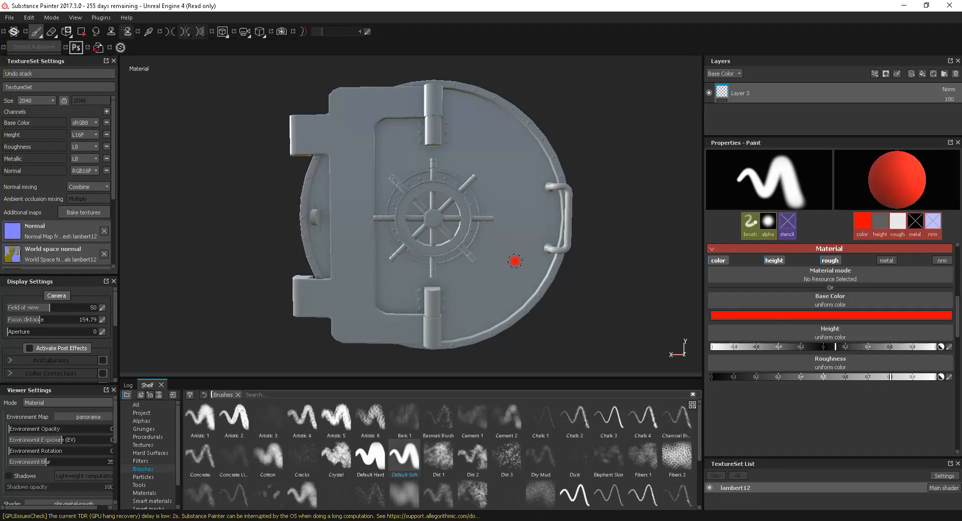
Step: Enlarge the brush and paint a soft, slightly raised matte red patch on the door between the wheel and the handle
{"action": "right_click_drag", "start_coordinate": [515, 260], "coordinate": [588, 244], "text": "ctrl"}
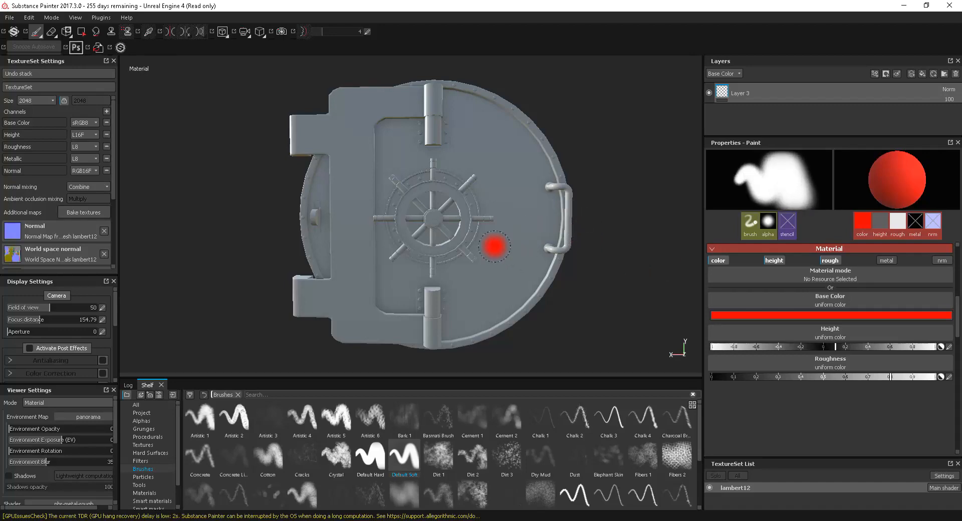
{"action": "mouse_move", "coordinate": [498, 248]}
{"action": "left_mouse_down"}
{"action": "mouse_move", "coordinate": [522, 223]}
{"action": "mouse_move", "coordinate": [511, 172]}
{"action": "left_mouse_up"}
{"action": "right_click_drag", "start_coordinate": [511, 173], "coordinate": [546, 278], "text": "alt"}
{"action": "middle_click_drag", "start_coordinate": [545, 278], "coordinate": [517, 220], "text": "alt"}
{"action": "mouse_move", "coordinate": [517, 220]}
{"action": "left_mouse_down", "text": "alt"}
{"action": "mouse_move", "coordinate": [515, 203]}
{"action": "mouse_move", "coordinate": [523, 231]}
{"action": "left_mouse_up", "text": "alt"}
{"action": "left_click_drag", "start_coordinate": [449, 246], "coordinate": [472, 227]}
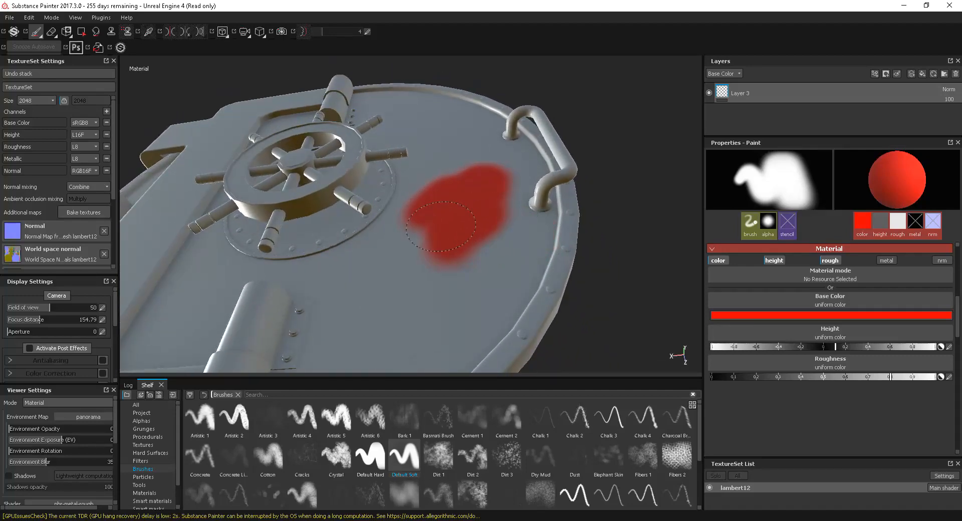
Step: Set the paint height to about 0.5 and the roughness to 0, and paint a second red patch below the first
{"action": "left_click_drag", "start_coordinate": [840, 348], "coordinate": [846, 346]}
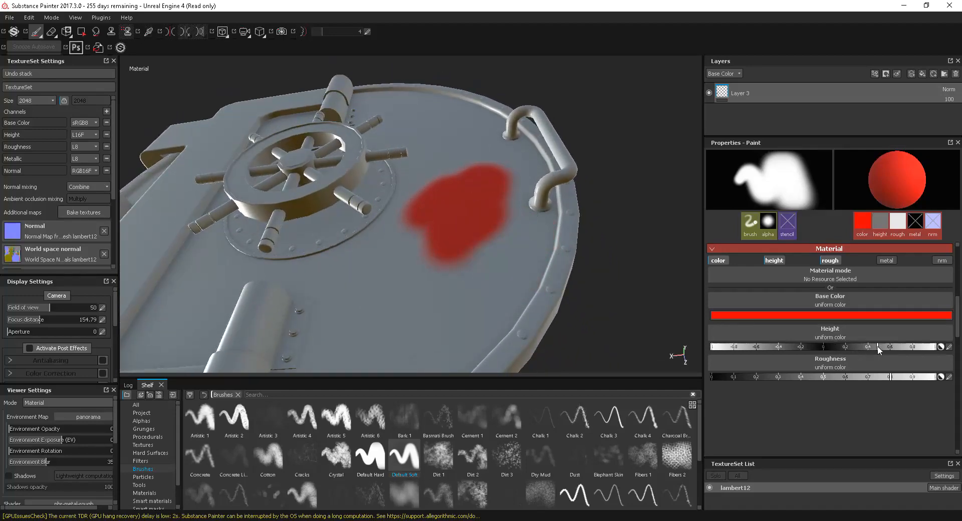
{"action": "left_click_drag", "start_coordinate": [891, 377], "coordinate": [732, 377]}
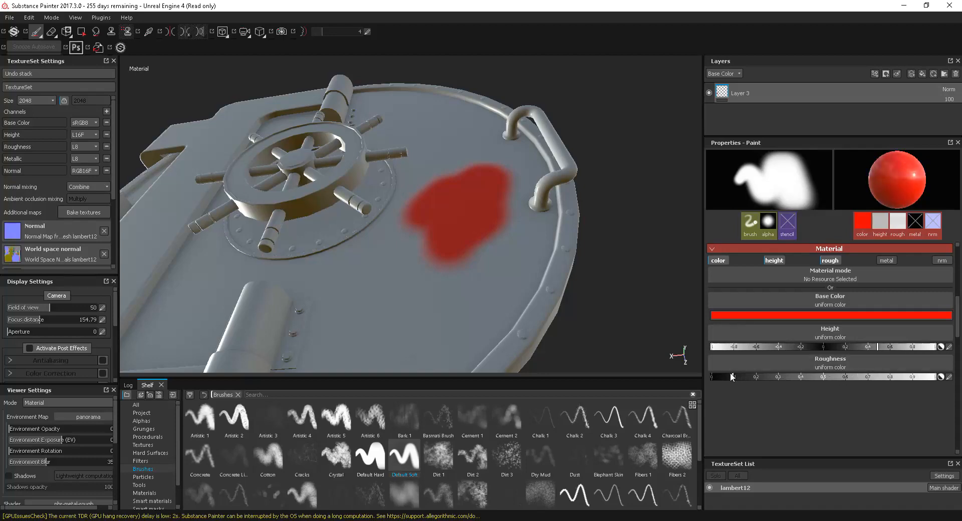
{"action": "mouse_move", "coordinate": [516, 307]}
{"action": "left_mouse_down", "text": "alt"}
{"action": "mouse_move", "coordinate": [481, 264]}
{"action": "mouse_move", "coordinate": [500, 308]}
{"action": "mouse_move", "coordinate": [531, 300]}
{"action": "left_mouse_up", "text": "alt"}
{"action": "mouse_move", "coordinate": [391, 307]}
{"action": "left_mouse_down"}
{"action": "mouse_move", "coordinate": [381, 301]}
{"action": "mouse_move", "coordinate": [403, 310]}
{"action": "mouse_move", "coordinate": [403, 326]}
{"action": "mouse_move", "coordinate": [416, 306]}
{"action": "left_mouse_up"}
Step: Examine the two red patches from several angles to compare their height and how they reflect light
{"action": "mouse_move", "coordinate": [506, 307]}
{"action": "left_mouse_down", "text": "alt"}
{"action": "mouse_move", "coordinate": [617, 346]}
{"action": "mouse_move", "coordinate": [535, 307]}
{"action": "mouse_move", "coordinate": [516, 332]}
{"action": "left_mouse_up", "text": "alt"}
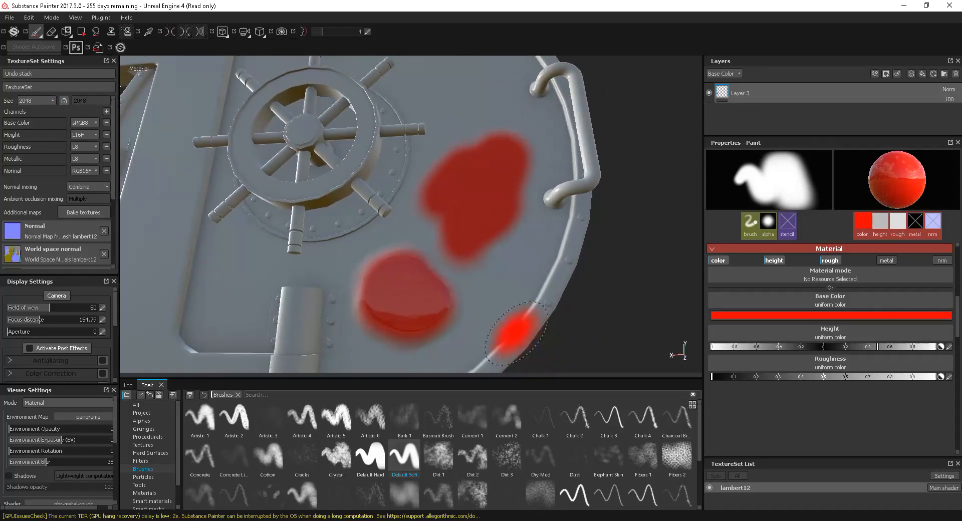
{"action": "middle_click_drag", "start_coordinate": [516, 332], "coordinate": [565, 294], "text": "alt"}
{"action": "right_click_drag", "start_coordinate": [566, 294], "coordinate": [520, 261], "text": "alt"}
{"action": "left_click_drag", "start_coordinate": [520, 261], "coordinate": [508, 256], "text": "alt"}
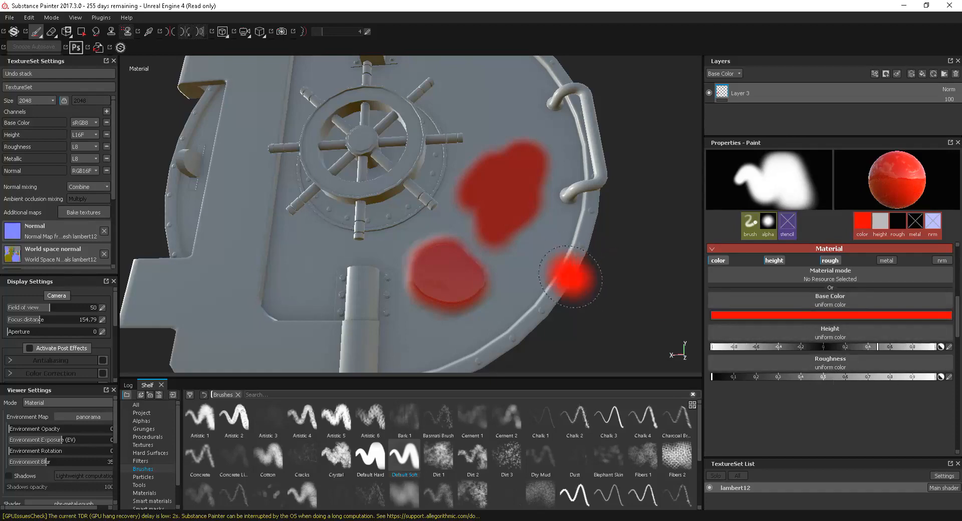
{"action": "left_click_drag", "start_coordinate": [571, 275], "coordinate": [549, 293], "text": "alt"}
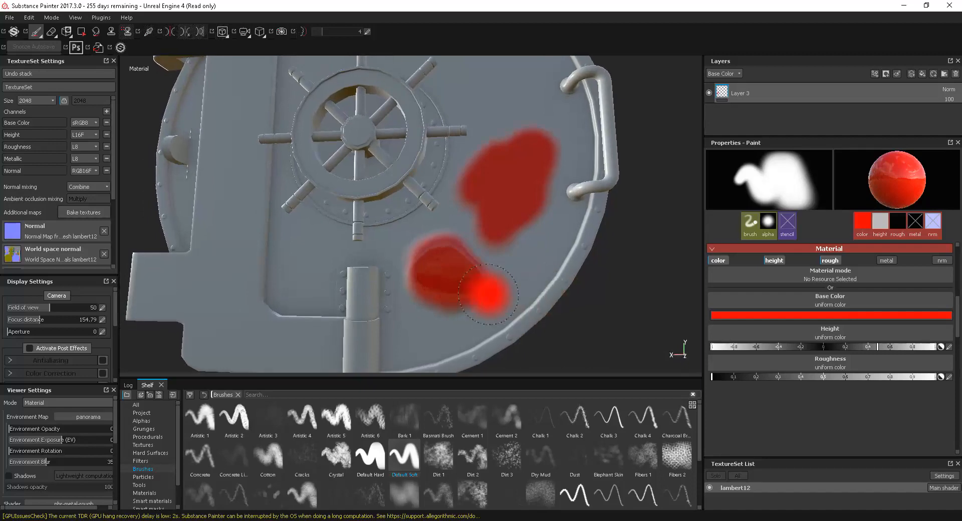
{"action": "left_click_drag", "start_coordinate": [473, 288], "coordinate": [541, 275], "text": "alt"}
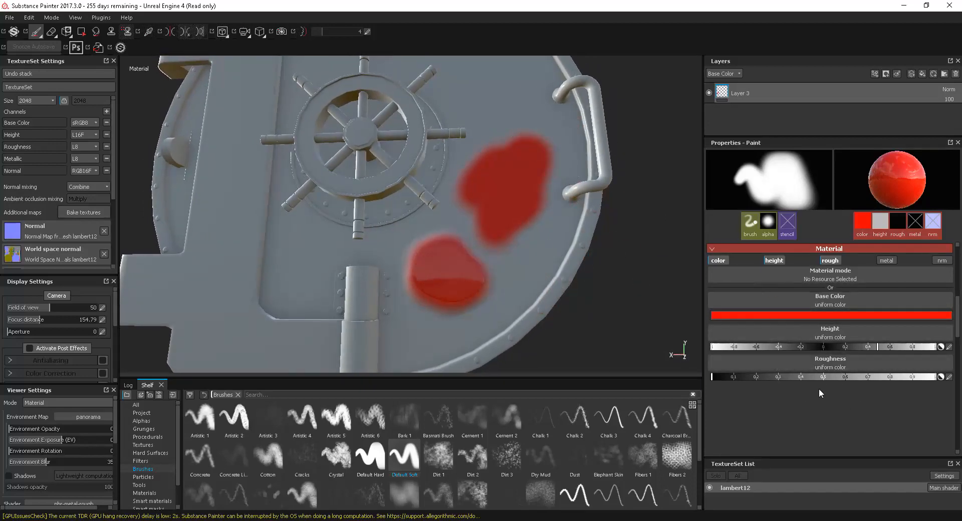
{"action": "left_click_drag", "start_coordinate": [463, 291], "coordinate": [503, 261], "text": "alt"}
{"action": "mouse_move", "coordinate": [504, 260]}
{"action": "left_mouse_down"}
{"action": "mouse_move", "coordinate": [466, 287]}
{"action": "mouse_move", "coordinate": [479, 296]}
{"action": "left_mouse_up"}
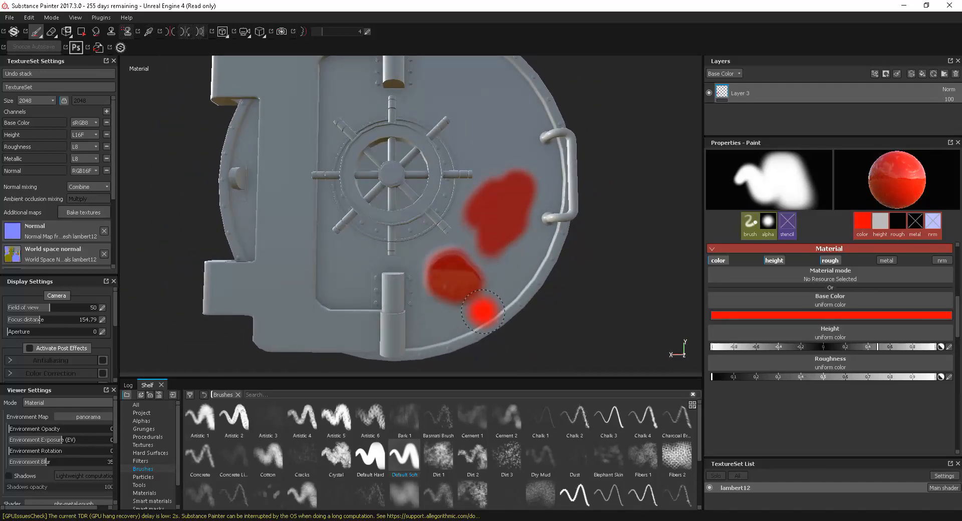
Step: Erase both red patches from the door and restrict the paint brush's material to the color channel
{"action": "key", "text": "e"}
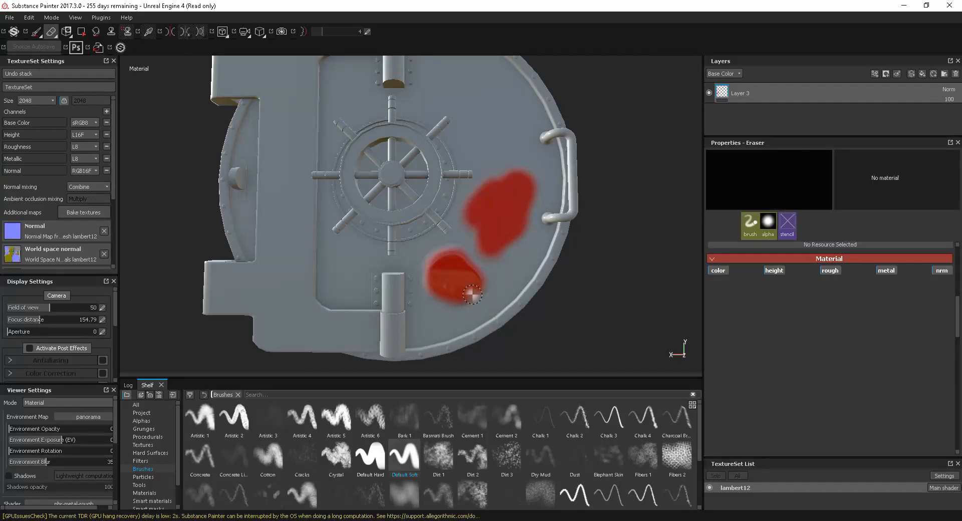
{"action": "mouse_move", "coordinate": [472, 296]}
{"action": "left_mouse_down"}
{"action": "mouse_move", "coordinate": [458, 301]}
{"action": "mouse_move", "coordinate": [443, 268]}
{"action": "mouse_move", "coordinate": [456, 225]}
{"action": "mouse_move", "coordinate": [493, 205]}
{"action": "mouse_move", "coordinate": [516, 235]}
{"action": "mouse_move", "coordinate": [521, 196]}
{"action": "mouse_move", "coordinate": [495, 176]}
{"action": "mouse_move", "coordinate": [523, 178]}
{"action": "mouse_move", "coordinate": [518, 221]}
{"action": "left_mouse_up"}
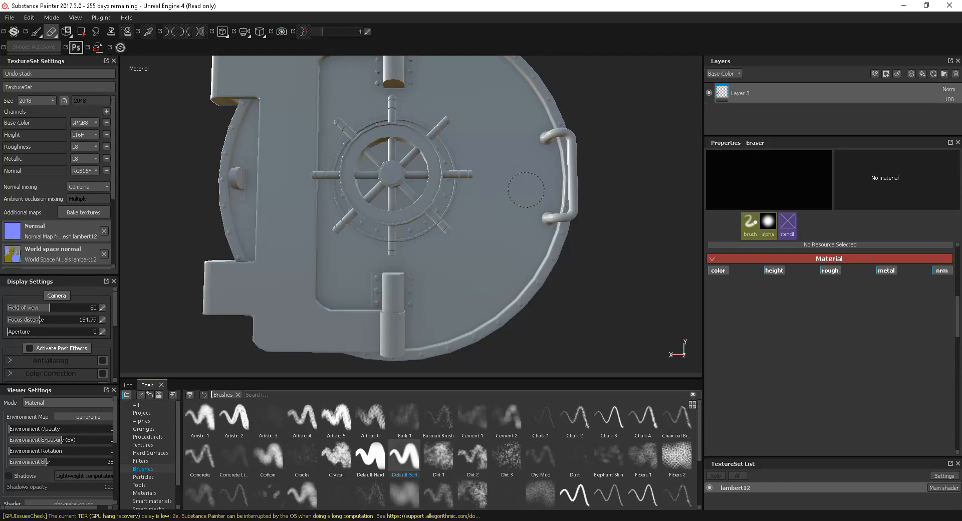
{"action": "key", "text": "1"}
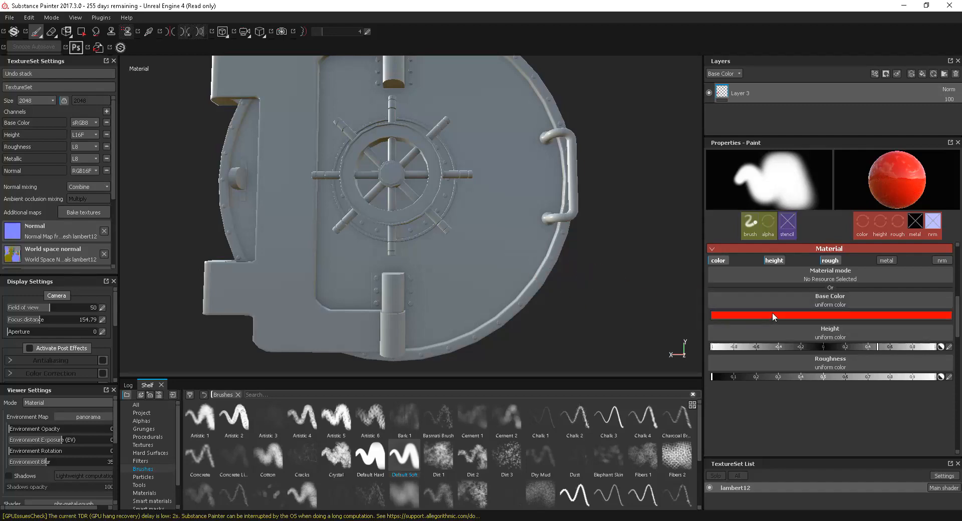
{"action": "left_click", "coordinate": [830, 261]}
{"action": "left_click", "coordinate": [774, 260]}
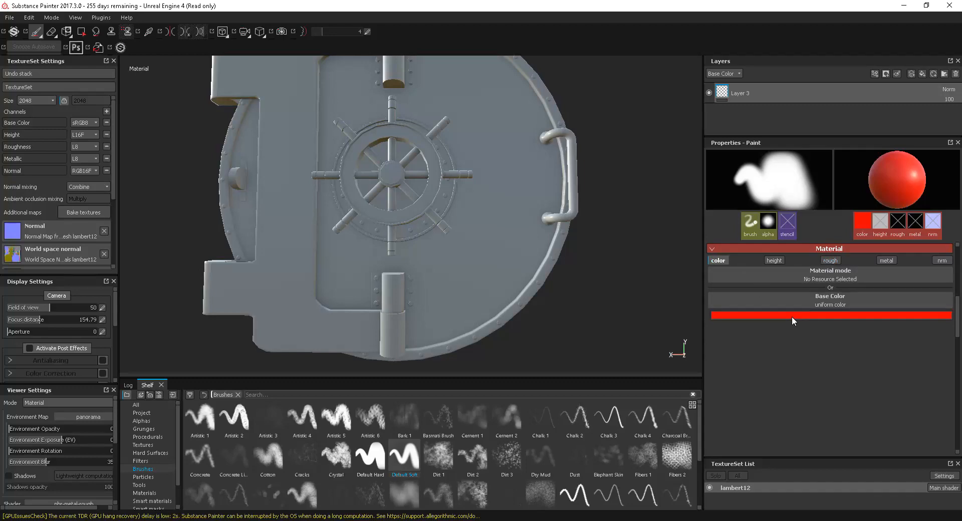
Step: Reload the Default Soft brush and show its brush settings
{"action": "left_click_drag", "start_coordinate": [504, 269], "coordinate": [526, 272], "text": "alt"}
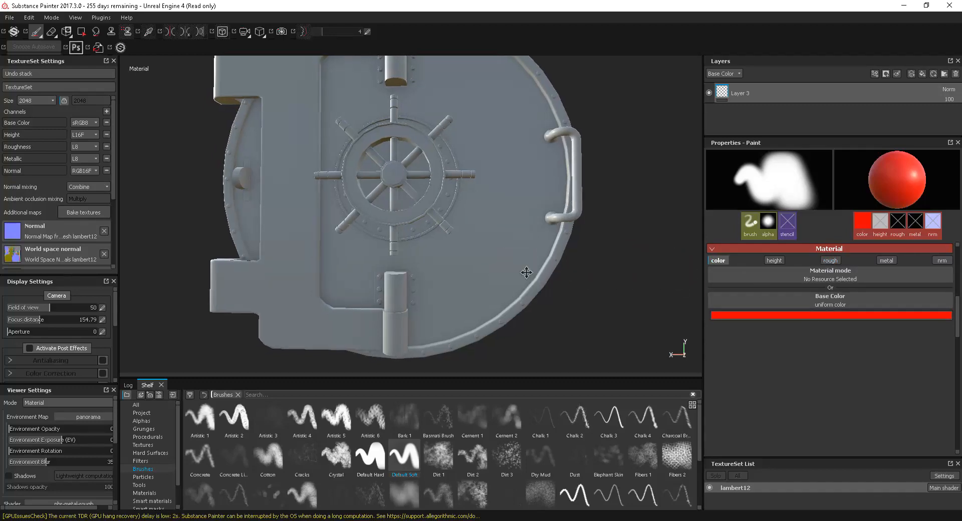
{"action": "middle_click_drag", "start_coordinate": [526, 273], "coordinate": [527, 266], "text": "alt"}
{"action": "right_click_drag", "start_coordinate": [527, 266], "coordinate": [541, 279], "text": "alt"}
{"action": "middle_click_drag", "start_coordinate": [543, 282], "coordinate": [541, 276], "text": "alt"}
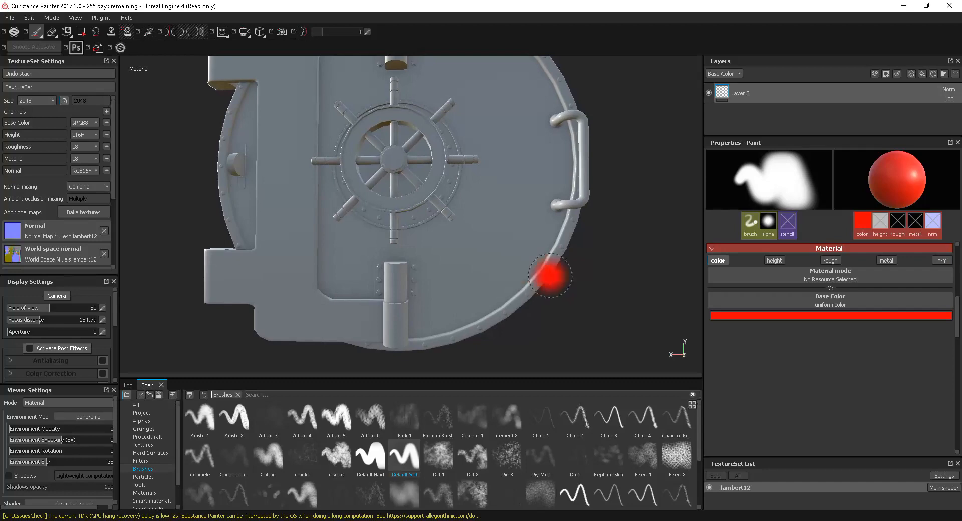
{"action": "left_click", "coordinate": [403, 467]}
{"action": "left_click", "coordinate": [749, 234]}
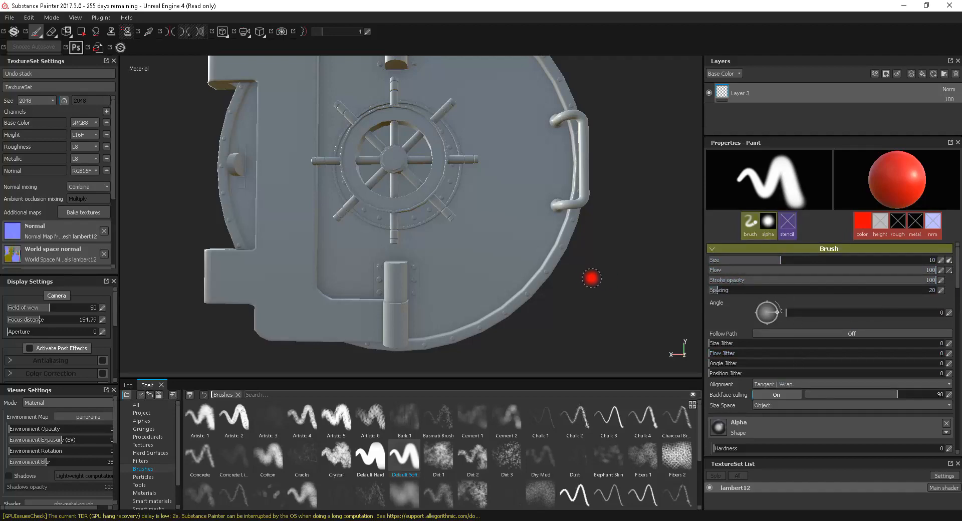
Step: Set the brush size to 16.58 and draw a wide test stroke in the brush preview
{"action": "middle_click_drag", "start_coordinate": [591, 285], "coordinate": [599, 287], "text": "alt"}
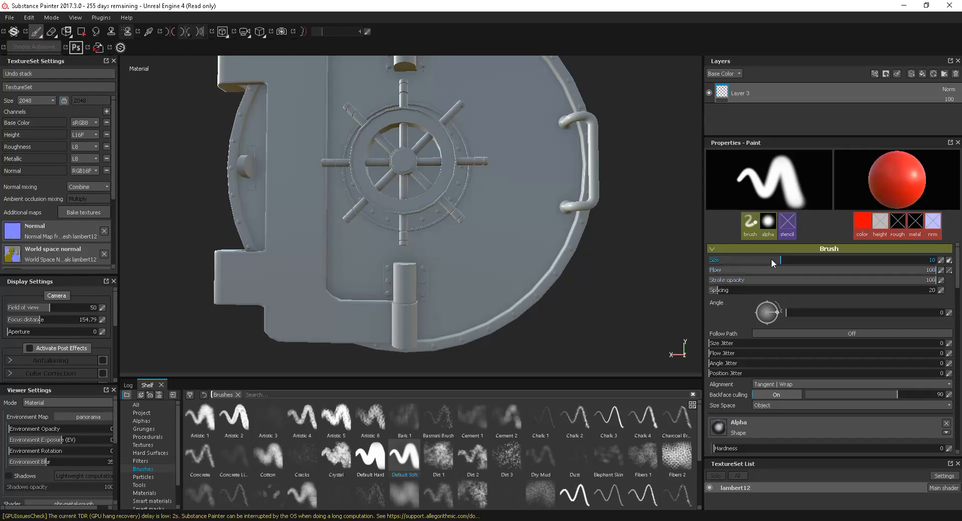
{"action": "mouse_move", "coordinate": [771, 259]}
{"action": "left_mouse_down"}
{"action": "mouse_move", "coordinate": [859, 258]}
{"action": "mouse_move", "coordinate": [729, 253]}
{"action": "mouse_move", "coordinate": [801, 259]}
{"action": "left_mouse_up"}
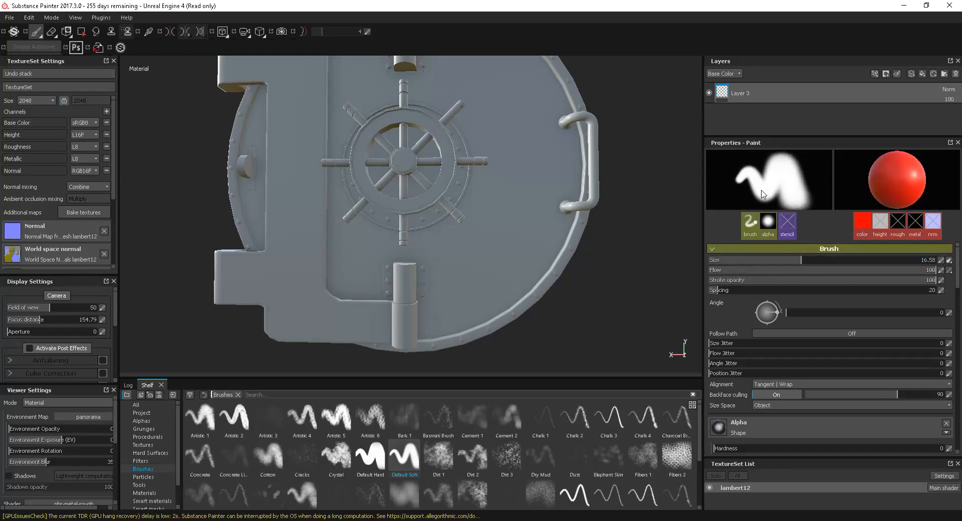
{"action": "mouse_move", "coordinate": [732, 185]}
{"action": "left_mouse_down"}
{"action": "mouse_move", "coordinate": [721, 182]}
{"action": "mouse_move", "coordinate": [790, 178]}
{"action": "mouse_move", "coordinate": [731, 186]}
{"action": "mouse_move", "coordinate": [791, 187]}
{"action": "left_mouse_up"}
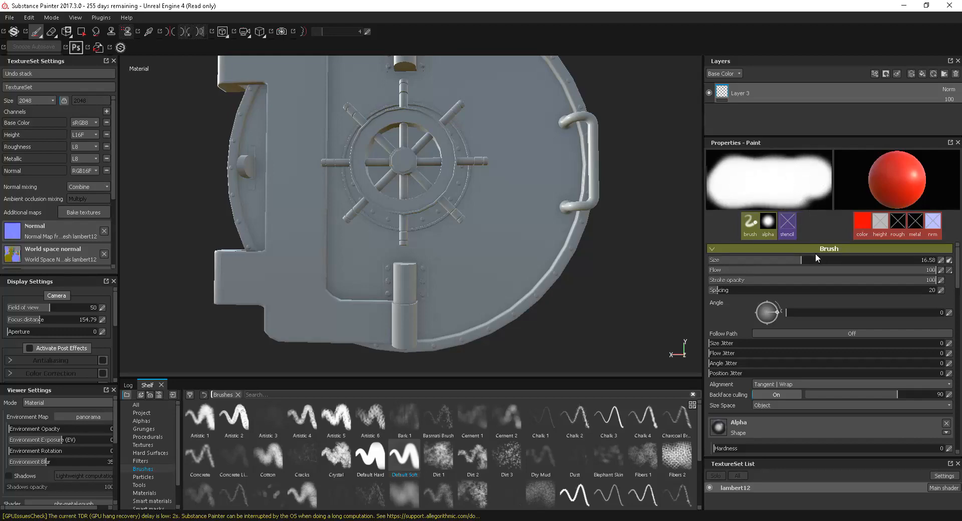
Step: Reduce the brush size to 8.84, and enlarge it to 17.2 directly over the door model
{"action": "mouse_move", "coordinate": [801, 262]}
{"action": "left_mouse_down"}
{"action": "mouse_move", "coordinate": [759, 260]}
{"action": "mouse_move", "coordinate": [776, 260]}
{"action": "left_mouse_up"}
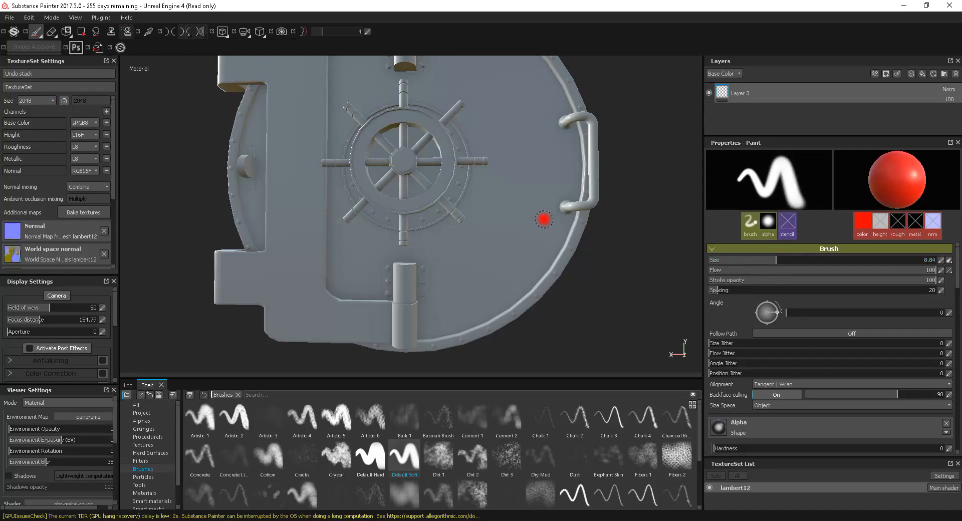
{"action": "key", "text": "ctrl"}
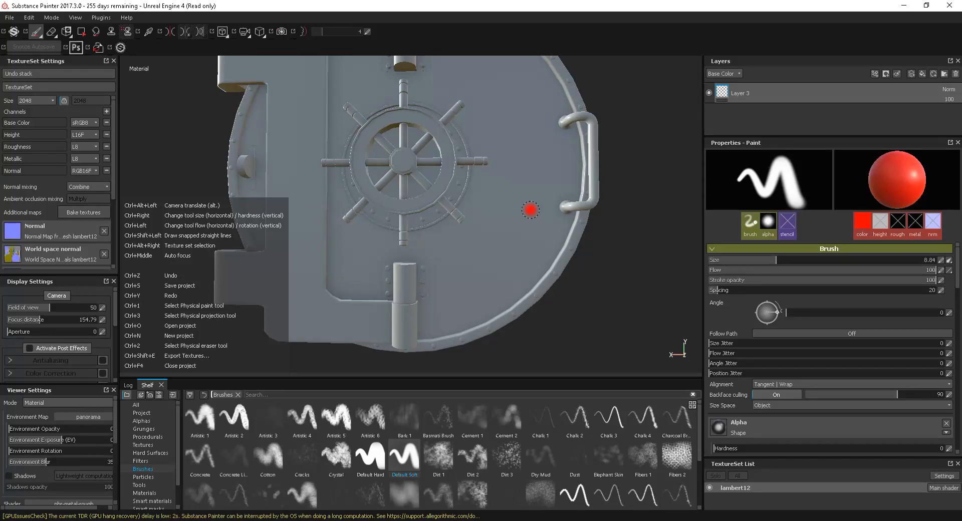
{"action": "right_click_drag", "start_coordinate": [530, 210], "coordinate": [530, 210], "text": "ctrl"}
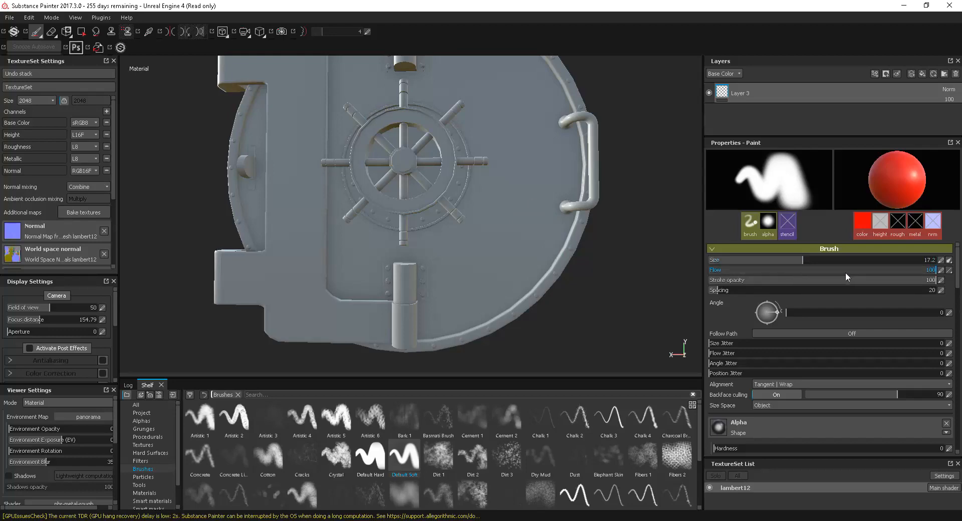
Step: Reduce the brush flow to 11, test it in the brush preview, and paint two soft red patches beside the door's wheel
{"action": "left_click_drag", "start_coordinate": [846, 273], "coordinate": [739, 269]}
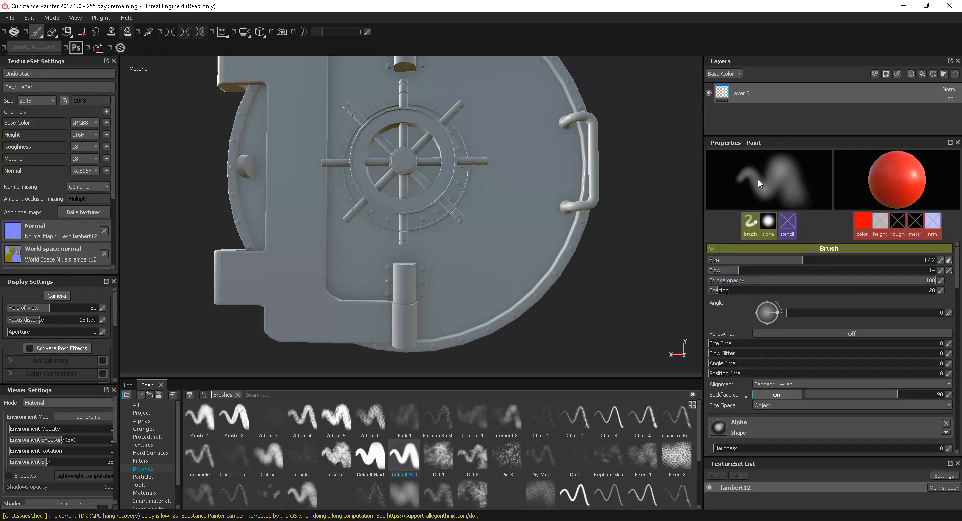
{"action": "left_click_drag", "start_coordinate": [742, 270], "coordinate": [731, 269]}
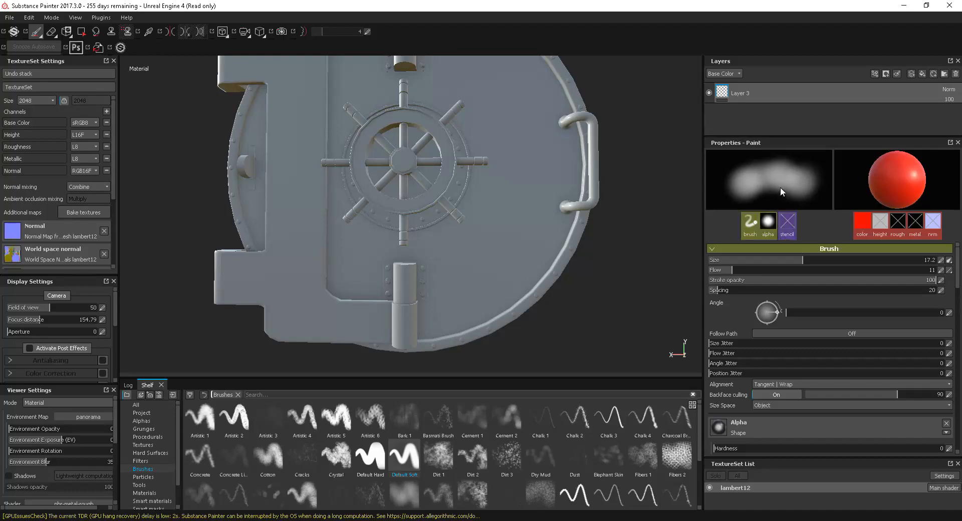
{"action": "left_click_drag", "start_coordinate": [478, 208], "coordinate": [510, 219]}
{"action": "mouse_move", "coordinate": [516, 263]}
{"action": "left_mouse_down"}
{"action": "mouse_move", "coordinate": [535, 249]}
{"action": "mouse_move", "coordinate": [506, 269]}
{"action": "left_mouse_up"}
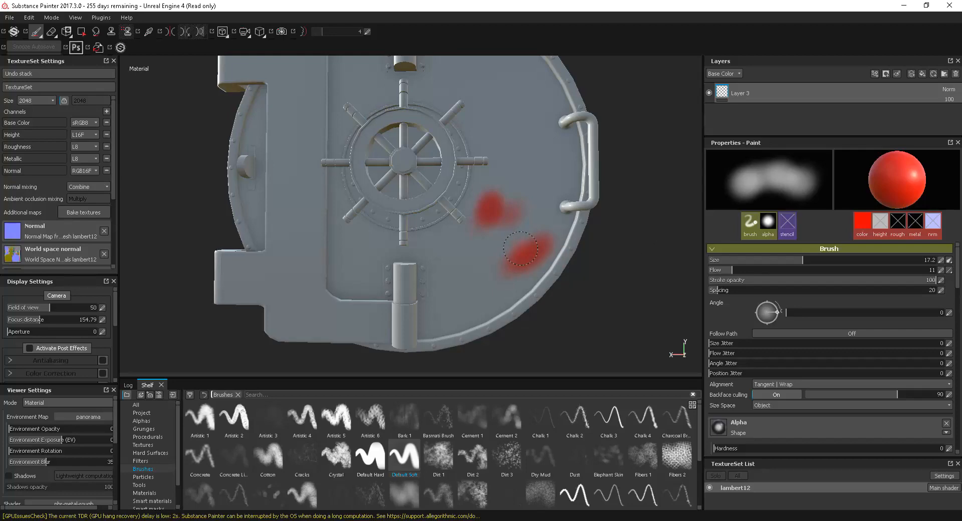
{"action": "left_click_drag", "start_coordinate": [550, 279], "coordinate": [543, 285], "text": "alt"}
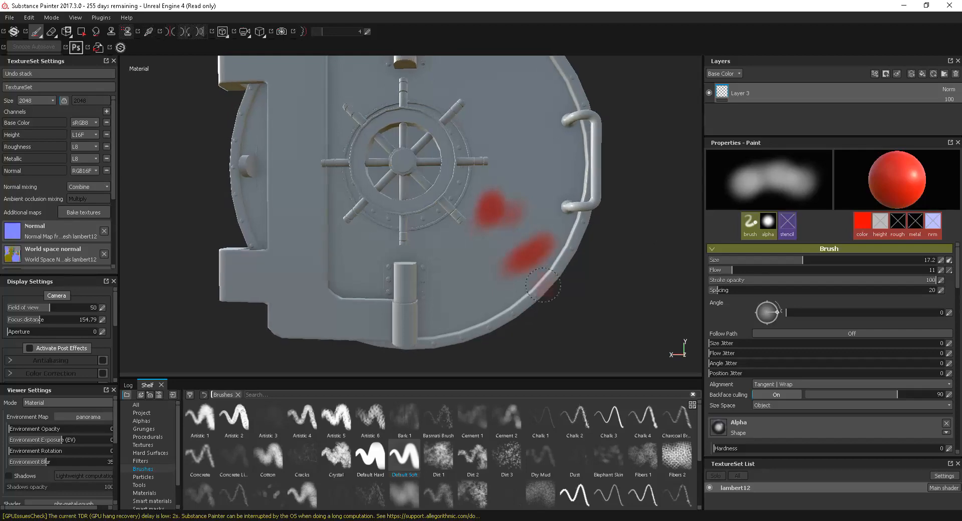
{"action": "left_click_drag", "start_coordinate": [532, 199], "coordinate": [531, 199], "text": "alt"}
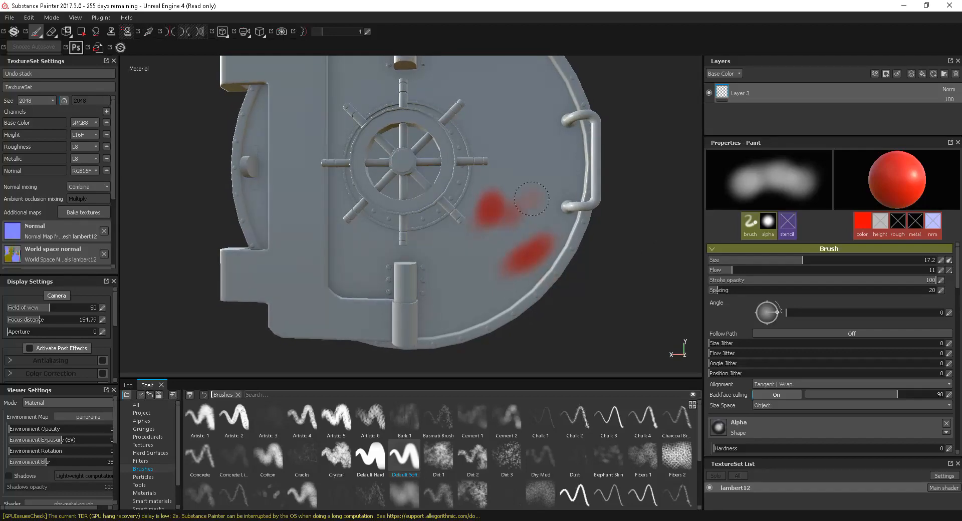
Step: Adjust the flow directly over the model to 91 and down to 12, painting red strokes between the wheel and the handle
{"action": "key", "text": "ctrl"}
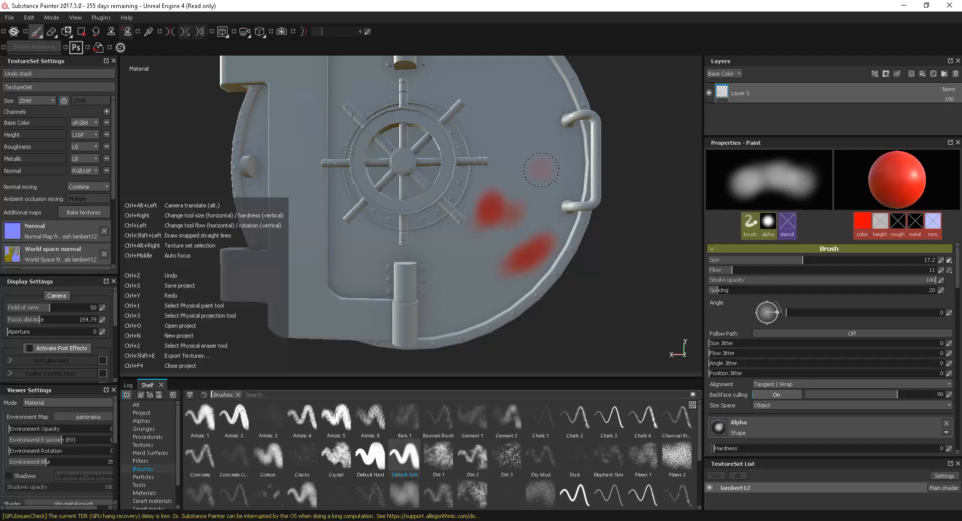
{"action": "mouse_move", "coordinate": [541, 169]}
{"action": "left_mouse_down", "text": "ctrl"}
{"action": "mouse_move", "coordinate": [501, 234]}
{"action": "mouse_move", "coordinate": [521, 257]}
{"action": "mouse_move", "coordinate": [509, 187]}
{"action": "left_mouse_up", "text": "ctrl"}
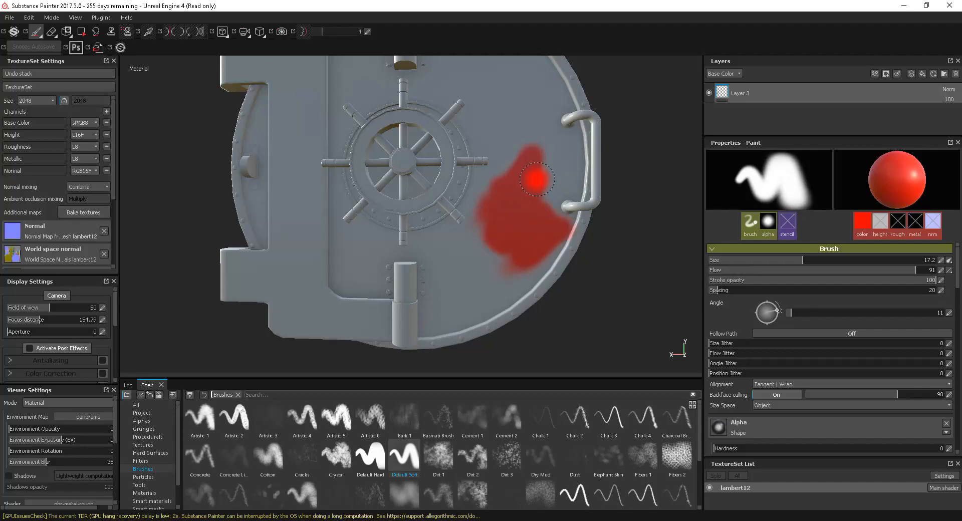
{"action": "left_click_drag", "start_coordinate": [537, 179], "coordinate": [458, 180], "text": "ctrl"}
{"action": "mouse_move", "coordinate": [516, 131]}
{"action": "left_mouse_down"}
{"action": "mouse_move", "coordinate": [523, 125]}
{"action": "mouse_move", "coordinate": [551, 193]}
{"action": "left_mouse_up"}
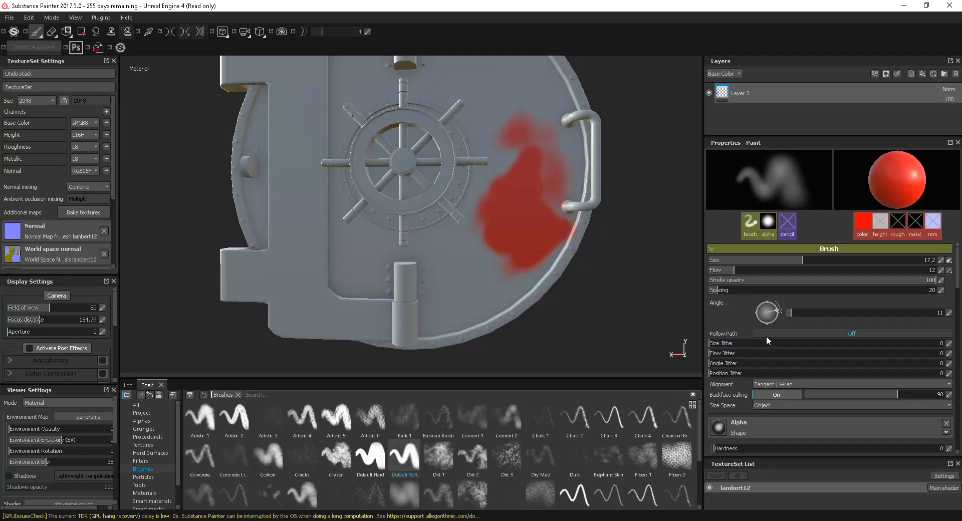
Step: Erase all the red paint from the door and return to the paint brush
{"action": "key", "text": "e"}
{"action": "mouse_move", "coordinate": [570, 226]}
{"action": "left_mouse_down"}
{"action": "mouse_move", "coordinate": [531, 241]}
{"action": "mouse_move", "coordinate": [496, 171]}
{"action": "mouse_move", "coordinate": [521, 155]}
{"action": "mouse_move", "coordinate": [521, 90]}
{"action": "mouse_move", "coordinate": [552, 224]}
{"action": "left_mouse_up"}
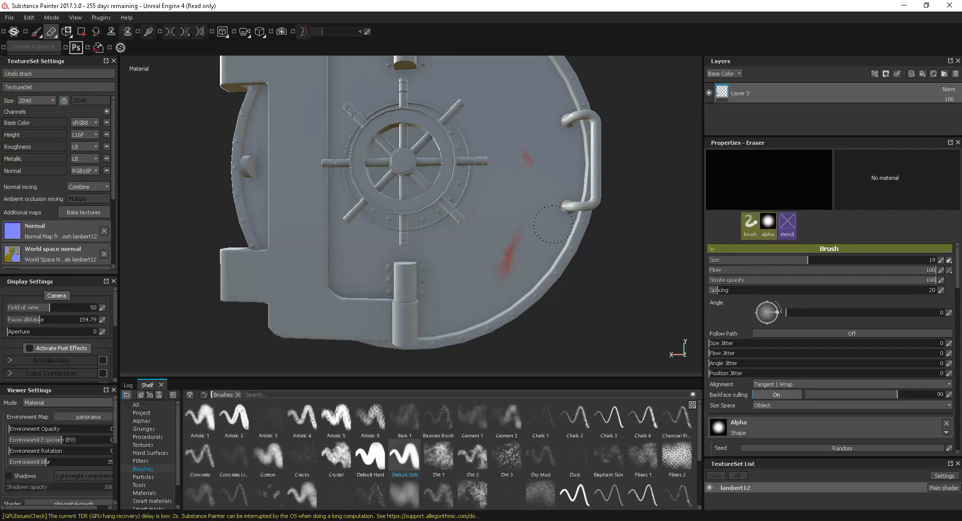
{"action": "left_click_drag", "start_coordinate": [501, 252], "coordinate": [441, 235]}
{"action": "key", "text": "1"}
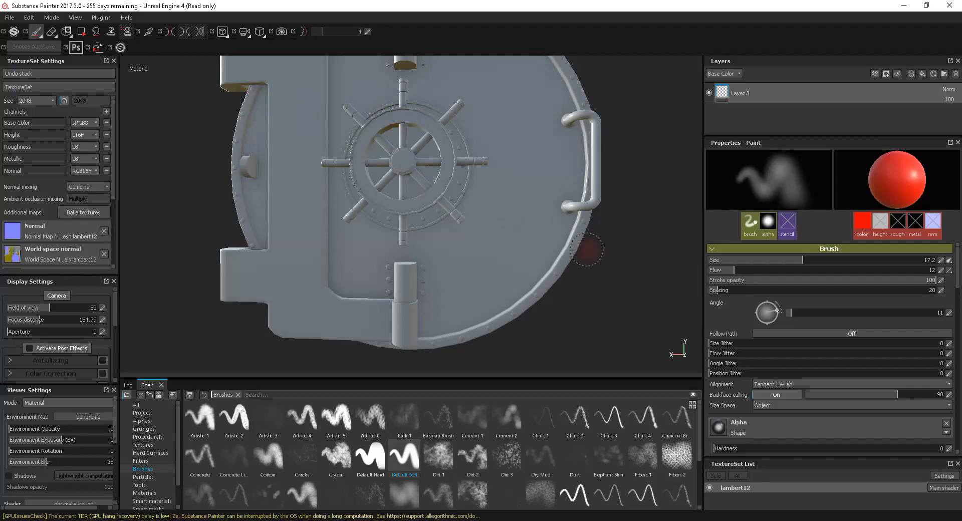
Step: Raise the brush flow to 100 and lower the stroke opacity to 26
{"action": "key", "text": "ctrl"}
{"action": "left_click_drag", "start_coordinate": [540, 234], "coordinate": [585, 234], "text": "ctrl"}
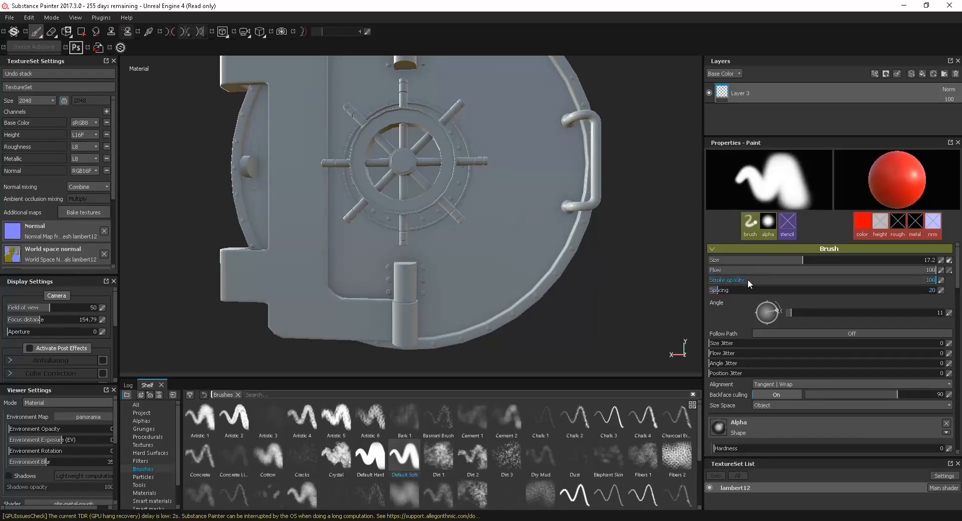
{"action": "mouse_move", "coordinate": [751, 280]}
{"action": "left_mouse_down"}
{"action": "mouse_move", "coordinate": [896, 281]}
{"action": "mouse_move", "coordinate": [758, 278]}
{"action": "mouse_move", "coordinate": [802, 280]}
{"action": "mouse_move", "coordinate": [775, 282]}
{"action": "mouse_move", "coordinate": [768, 271]}
{"action": "left_mouse_up"}
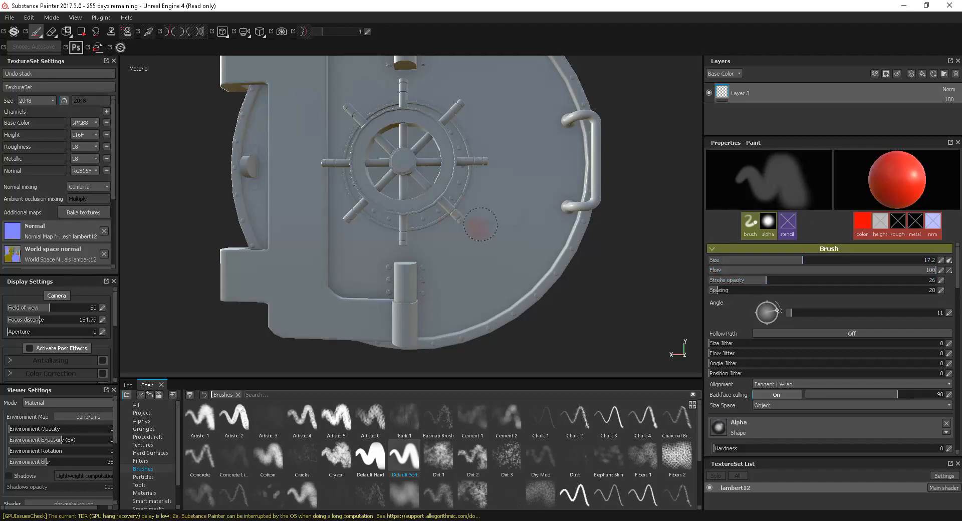
Step: Paint separate, overlapping translucent red strokes across the door between the wheel and the handle
{"action": "left_click_drag", "start_coordinate": [511, 236], "coordinate": [514, 237]}
{"action": "left_click_drag", "start_coordinate": [489, 232], "coordinate": [509, 203]}
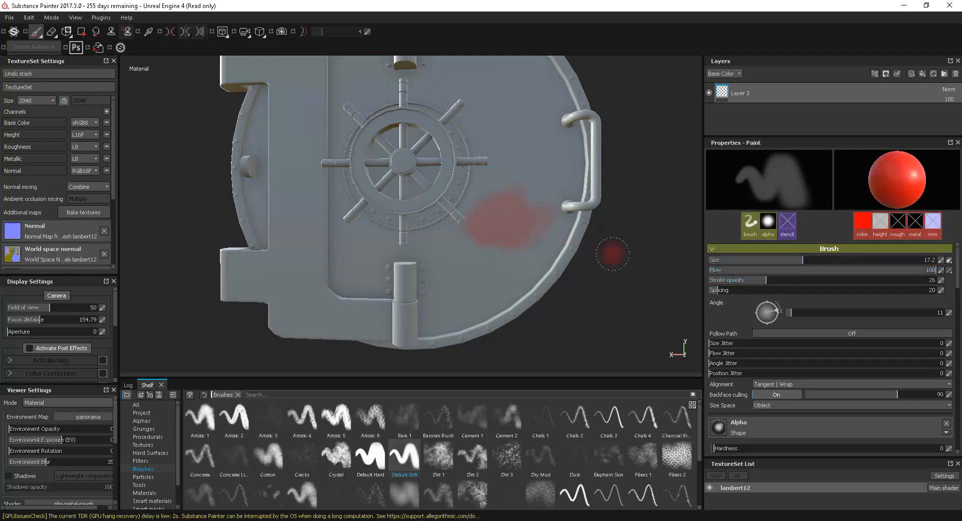
{"action": "left_click_drag", "start_coordinate": [530, 193], "coordinate": [530, 106]}
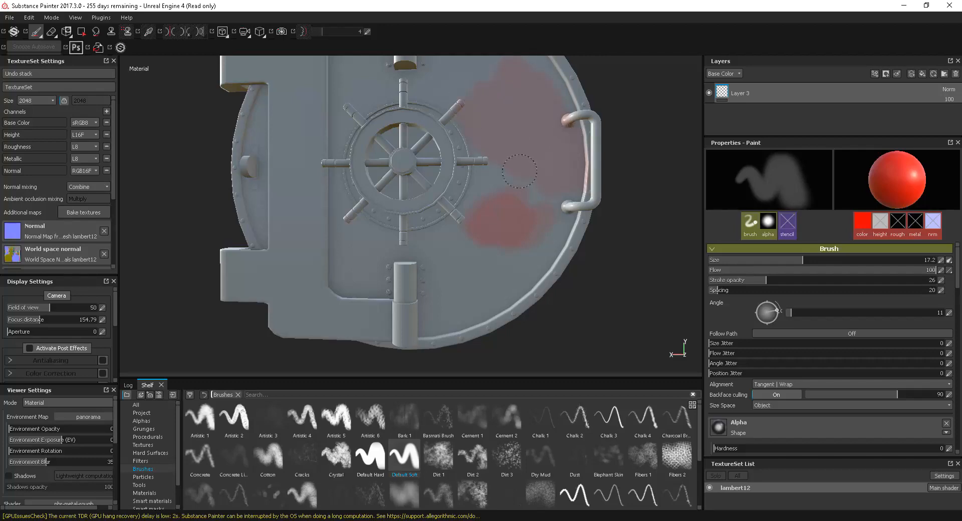
{"action": "left_click_drag", "start_coordinate": [539, 177], "coordinate": [523, 175]}
{"action": "left_click_drag", "start_coordinate": [515, 129], "coordinate": [525, 164]}
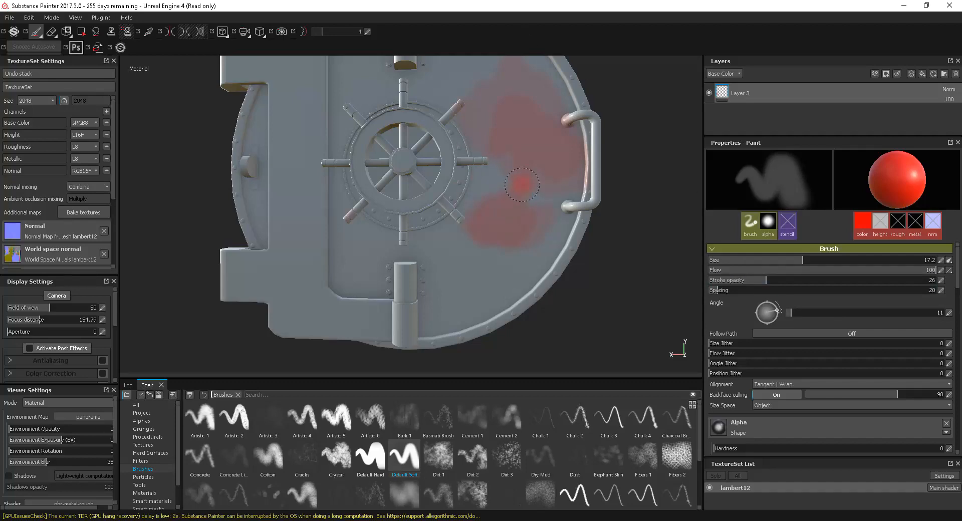
Step: Undo the translucent strokes and step further back through the earlier erasing and painting on the door
{"action": "key", "text": "ctrl+z"}
{"action": "key", "text": "ctrl+z"}
{"action": "key", "text": "ctrl+z"}
{"action": "key", "text": "ctrl+z"}
{"action": "key", "text": "ctrl+z"}
{"action": "key", "text": "ctrl+z"}
{"action": "key", "text": "ctrl+z"}
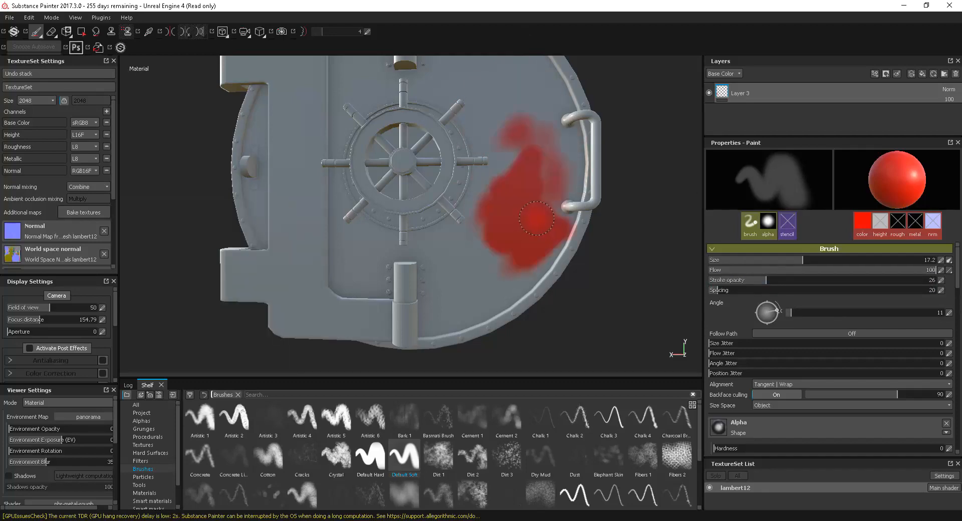
{"action": "key", "text": "ctrl+z"}
{"action": "key", "text": "ctrl+z"}
{"action": "key", "text": "ctrl+z"}
{"action": "key", "text": "ctrl+z"}
{"action": "key", "text": "ctrl+z"}
{"action": "key", "text": "ctrl+z"}
{"action": "key", "text": "ctrl+z"}
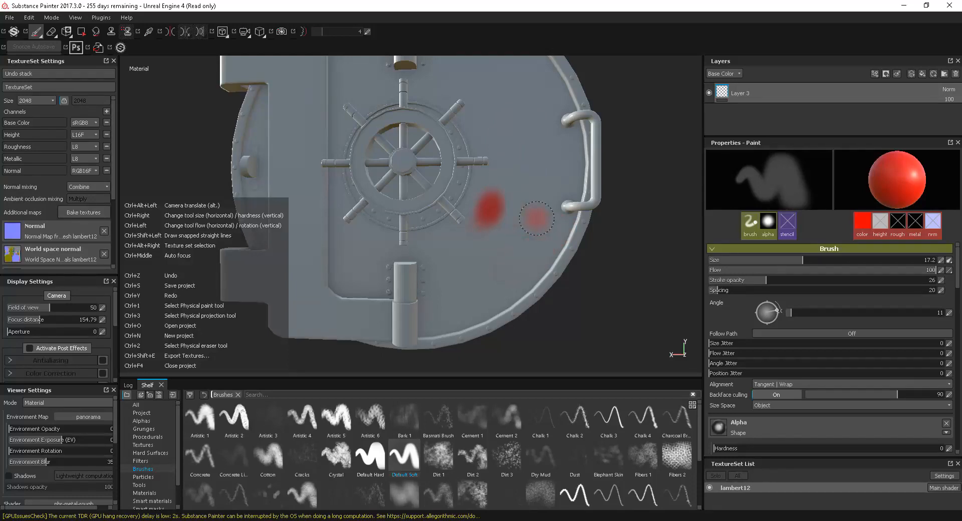
Step: Redo several of the undone red strokes beside the wheel
{"action": "key", "text": "ctrl+y"}
{"action": "key", "text": "ctrl+y"}
{"action": "key", "text": "ctrl+y"}
{"action": "key", "text": "ctrl+y"}
{"action": "key", "text": "ctrl+y"}
{"action": "key", "text": "ctrl+y"}
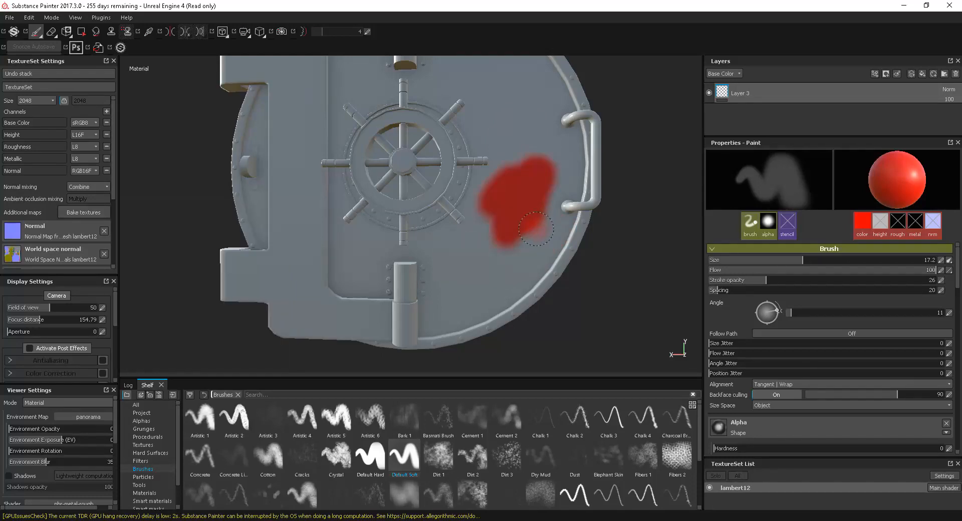
Step: Erase the remaining red paint from the door and restore the paint brush's stroke opacity to 100
{"action": "key", "text": "e"}
{"action": "mouse_move", "coordinate": [525, 220]}
{"action": "left_mouse_down"}
{"action": "mouse_move", "coordinate": [504, 173]}
{"action": "mouse_move", "coordinate": [491, 206]}
{"action": "mouse_move", "coordinate": [528, 215]}
{"action": "mouse_move", "coordinate": [548, 188]}
{"action": "left_mouse_up"}
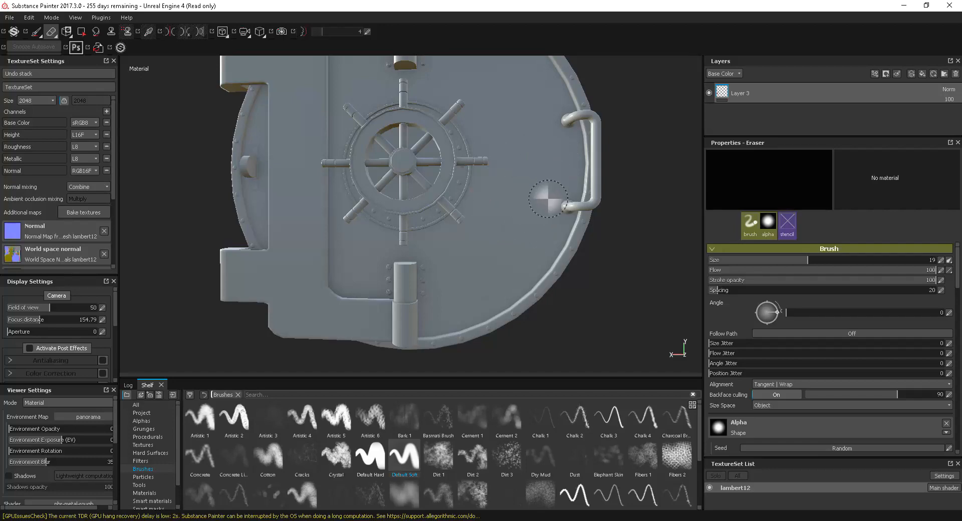
{"action": "key", "text": "1"}
{"action": "left_click_drag", "start_coordinate": [534, 236], "coordinate": [526, 236], "text": "alt"}
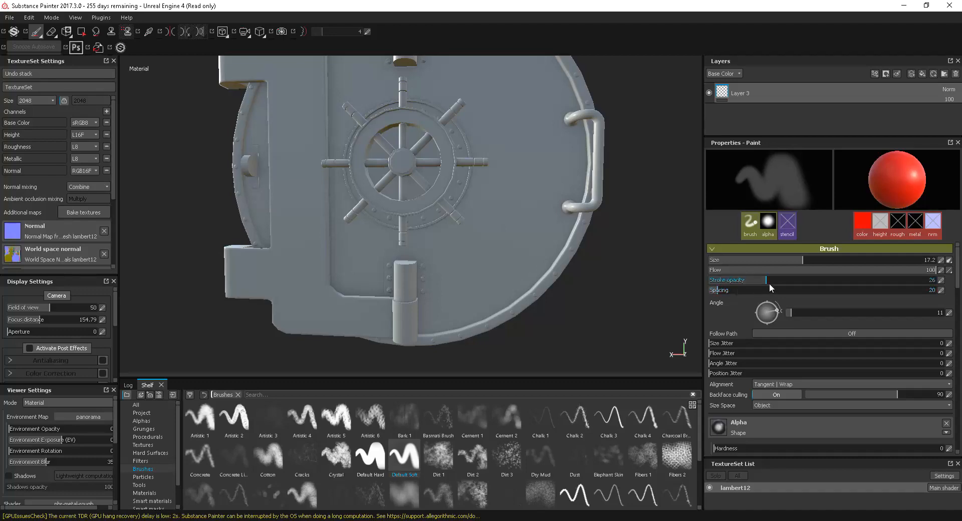
{"action": "left_click_drag", "start_coordinate": [764, 280], "coordinate": [937, 281]}
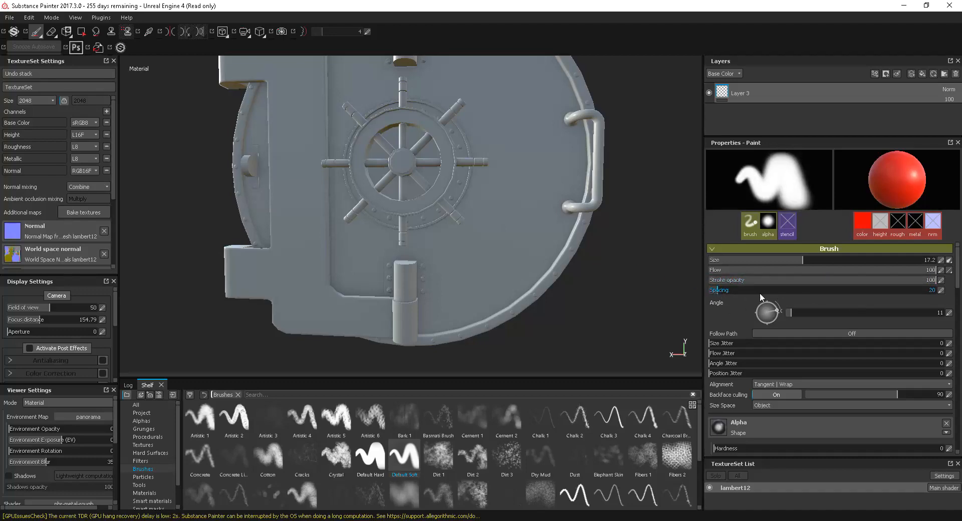
Step: Increase the brush spacing to 241 and paint strokes of separate red dots across the door, wheel and handle
{"action": "left_click_drag", "start_coordinate": [726, 290], "coordinate": [845, 289]}
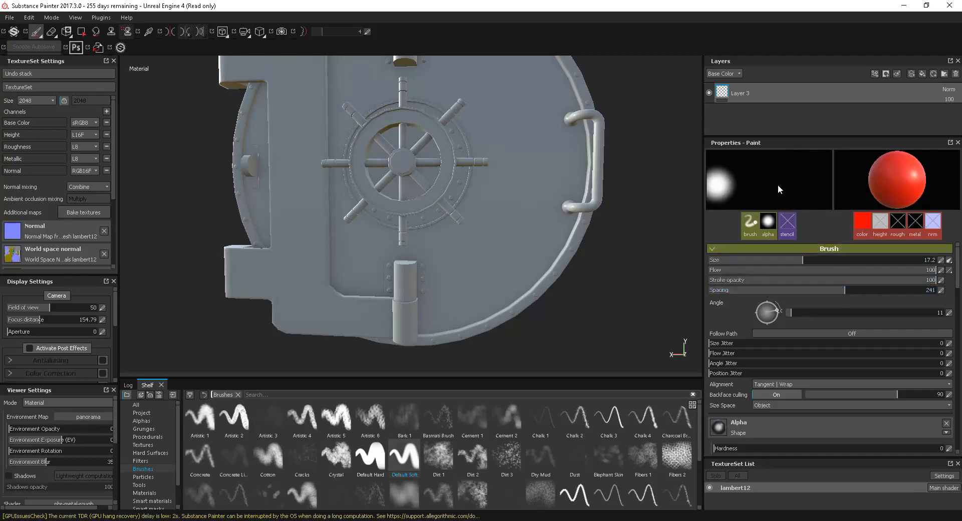
{"action": "left_click_drag", "start_coordinate": [485, 271], "coordinate": [536, 201]}
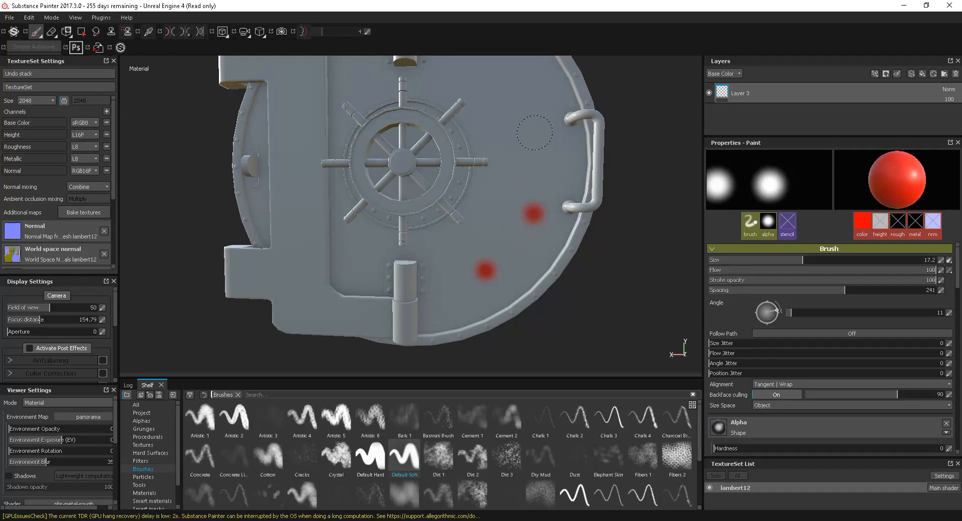
{"action": "mouse_move", "coordinate": [534, 133]}
{"action": "left_mouse_down"}
{"action": "mouse_move", "coordinate": [501, 150]}
{"action": "mouse_move", "coordinate": [484, 229]}
{"action": "mouse_move", "coordinate": [410, 243]}
{"action": "mouse_move", "coordinate": [489, 113]}
{"action": "mouse_move", "coordinate": [576, 130]}
{"action": "mouse_move", "coordinate": [458, 299]}
{"action": "left_mouse_up"}
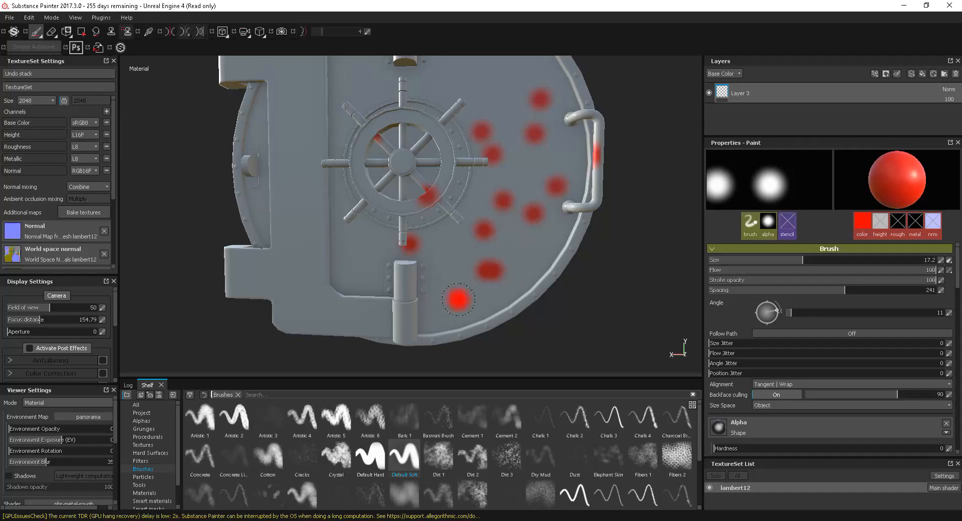
Step: Undo the dotted strokes and reduce the brush spacing to 5
{"action": "key", "text": "ctrl+z"}
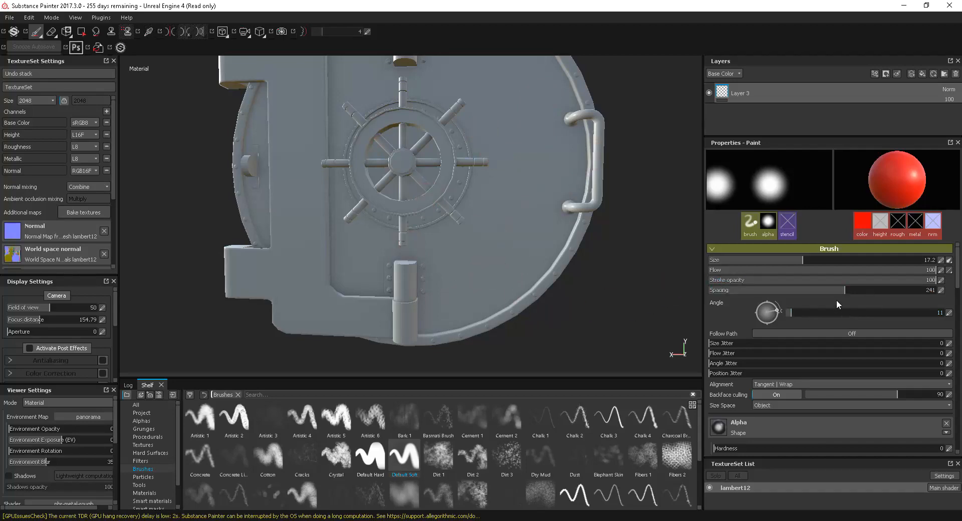
{"action": "mouse_move", "coordinate": [838, 290]}
{"action": "left_mouse_down"}
{"action": "mouse_move", "coordinate": [848, 289]}
{"action": "mouse_move", "coordinate": [699, 290]}
{"action": "left_mouse_up"}
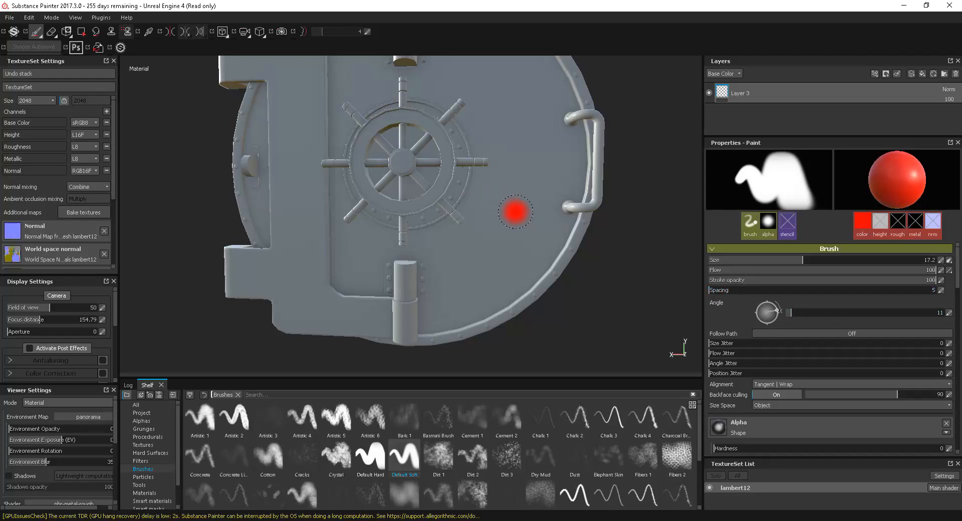
Step: Set the brush angle to 115 and choose the Arrow Circle alpha for the brush
{"action": "right_click_drag", "start_coordinate": [511, 195], "coordinate": [586, 289], "text": "alt"}
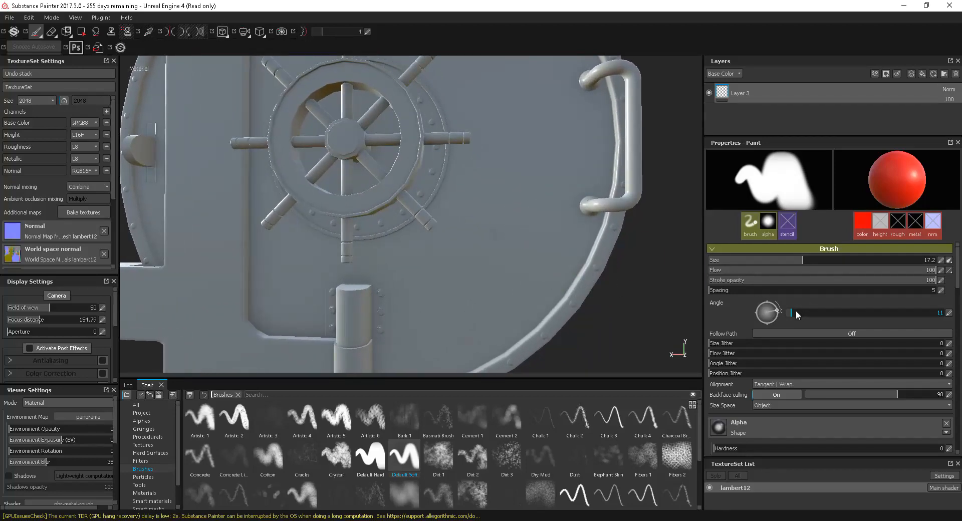
{"action": "left_click_drag", "start_coordinate": [796, 311], "coordinate": [836, 312]}
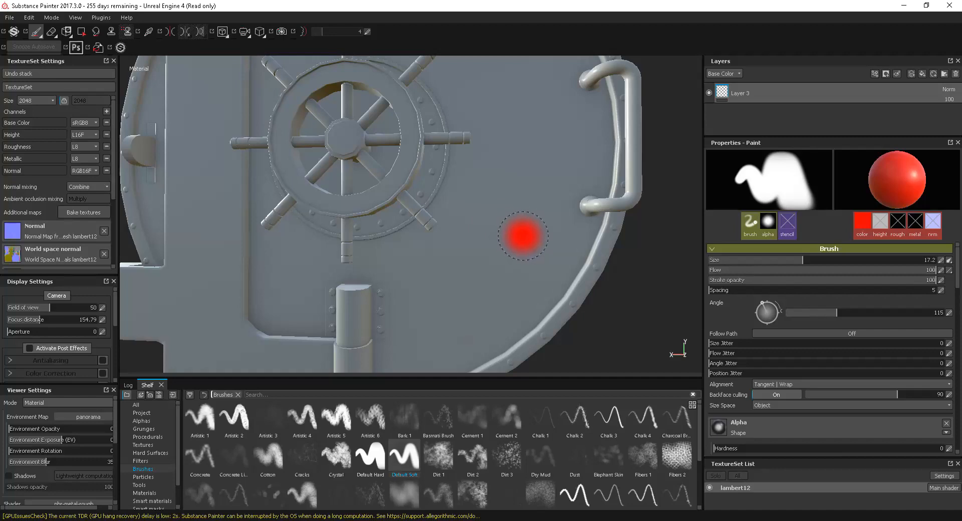
{"action": "left_click", "coordinate": [141, 421]}
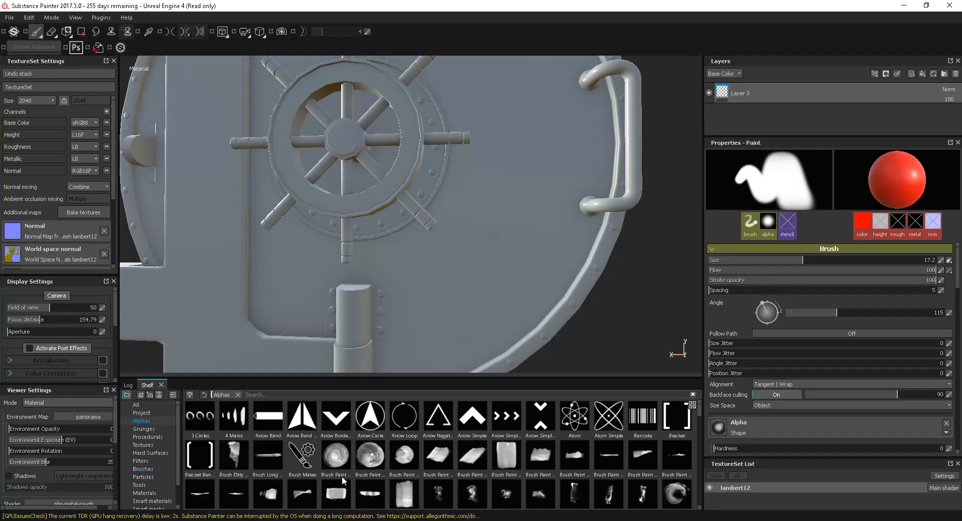
{"action": "left_click", "coordinate": [368, 420]}
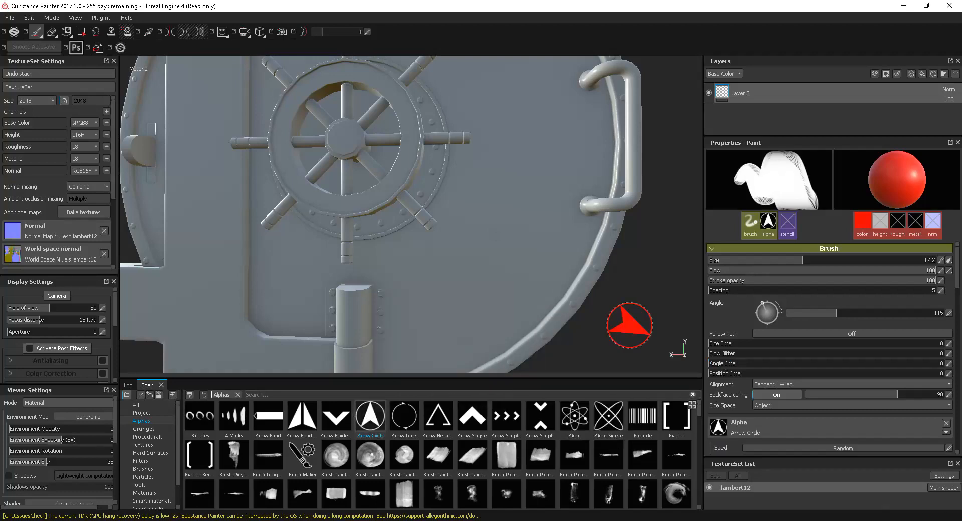
Step: Stamp two red circled arrows on the door, one above the other, between the wheel and the outer rim
{"action": "left_click", "coordinate": [506, 208]}
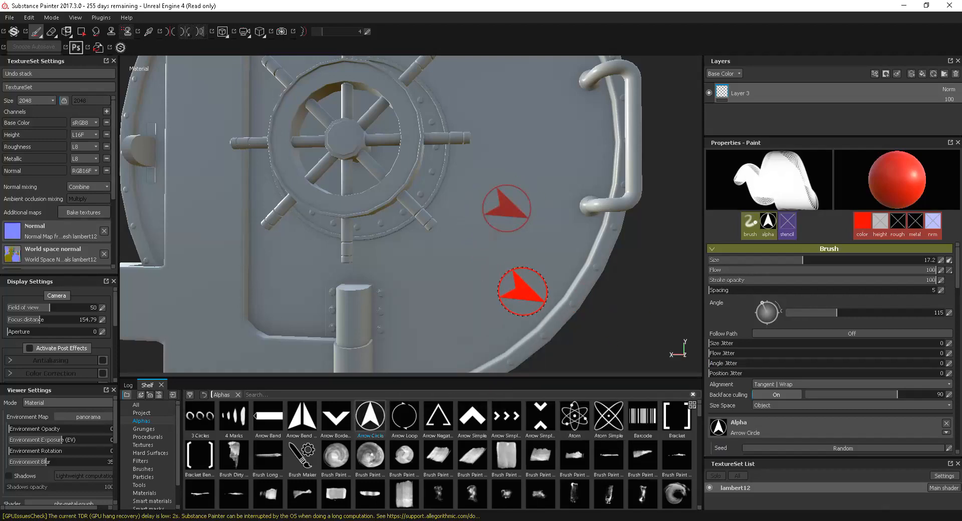
{"action": "left_click_drag", "start_coordinate": [579, 209], "coordinate": [576, 212], "text": "alt"}
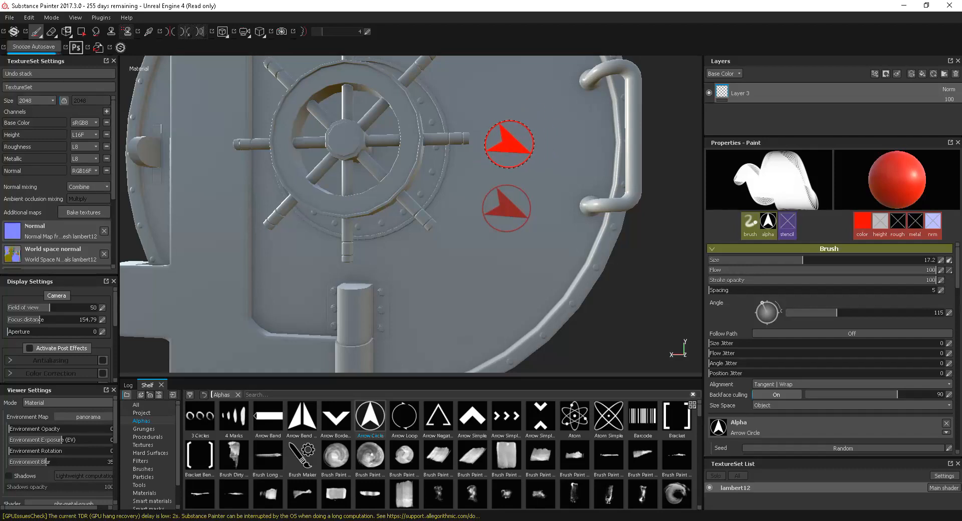
{"action": "left_click_drag", "start_coordinate": [536, 244], "coordinate": [535, 247], "text": "alt"}
{"action": "left_click_drag", "start_coordinate": [520, 285], "coordinate": [516, 285], "text": "alt"}
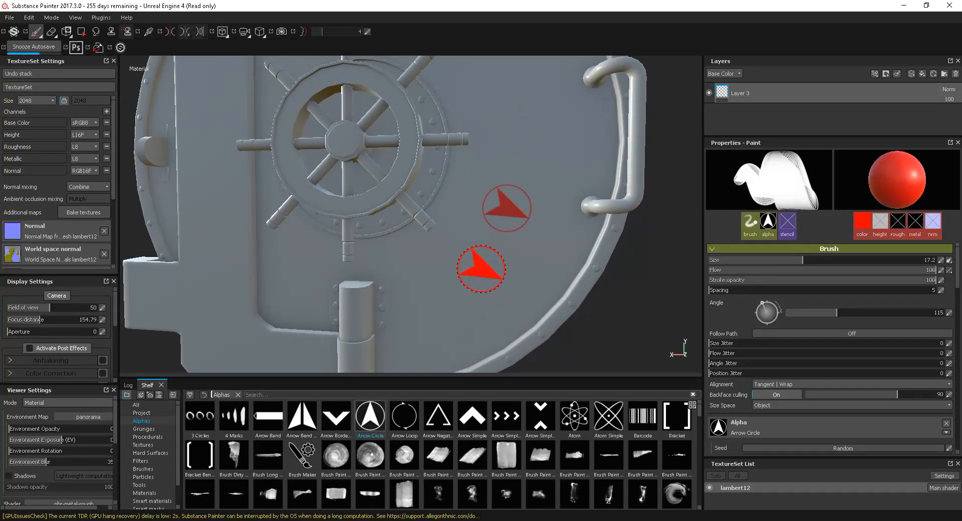
{"action": "left_click", "coordinate": [492, 277]}
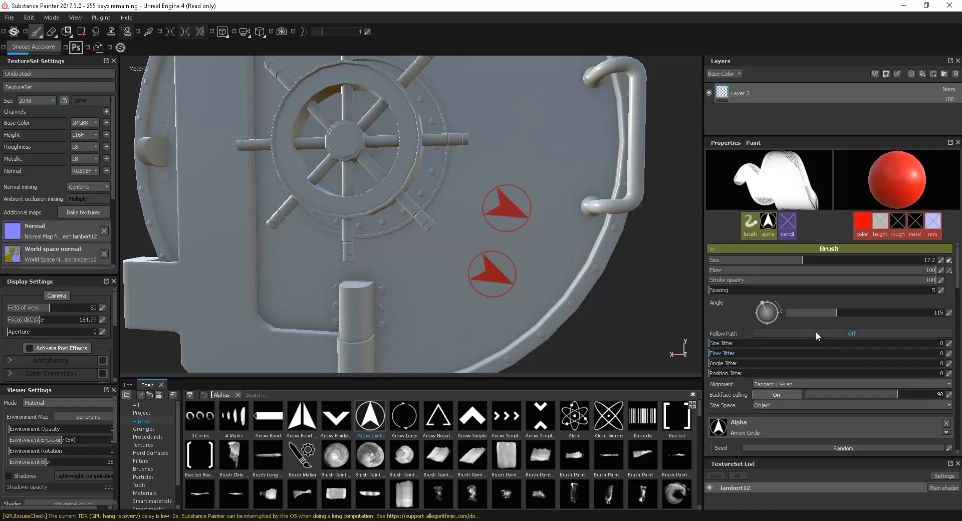
Step: Set the brush angle to 196 and the spacing to 301, and stamp a single arrow in the brush preview
{"action": "left_click_drag", "start_coordinate": [834, 314], "coordinate": [815, 313]}
{"action": "left_click_drag", "start_coordinate": [805, 312], "coordinate": [872, 312]}
{"action": "mouse_move", "coordinate": [741, 186]}
{"action": "left_mouse_down"}
{"action": "mouse_move", "coordinate": [731, 187]}
{"action": "mouse_move", "coordinate": [817, 191]}
{"action": "left_mouse_up"}
{"action": "left_click_drag", "start_coordinate": [725, 286], "coordinate": [861, 287]}
{"action": "left_click", "coordinate": [772, 188]}
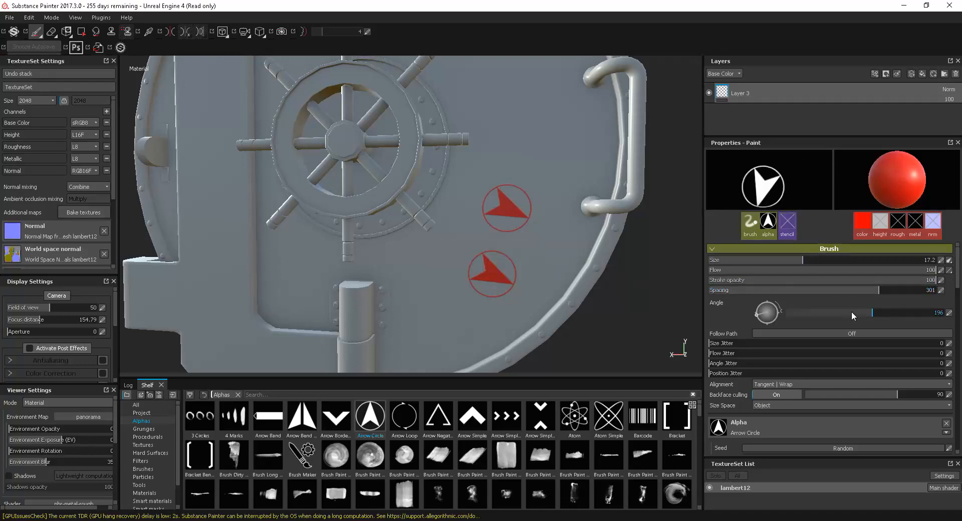
Step: Rotate the brush to an angle of 316 with flow 94 and stamp four more circled arrows around the existing ones
{"action": "left_click_drag", "start_coordinate": [852, 311], "coordinate": [811, 308]}
{"action": "left_click_drag", "start_coordinate": [882, 307], "coordinate": [783, 310]}
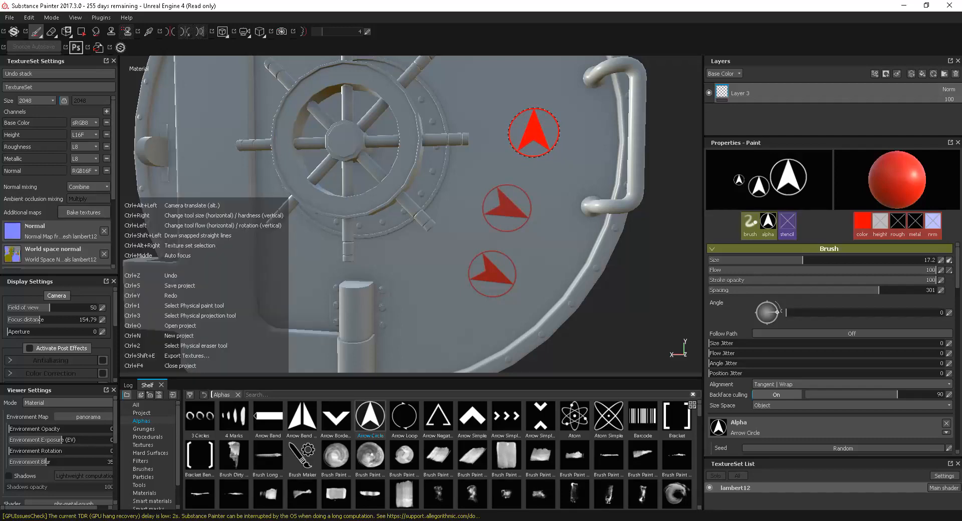
{"action": "mouse_move", "coordinate": [534, 133]}
{"action": "left_mouse_down", "text": "ctrl"}
{"action": "mouse_move", "coordinate": [534, 114]}
{"action": "mouse_move", "coordinate": [534, 166]}
{"action": "mouse_move", "coordinate": [534, 125]}
{"action": "mouse_move", "coordinate": [534, 134]}
{"action": "mouse_move", "coordinate": [507, 134]}
{"action": "mouse_move", "coordinate": [530, 134]}
{"action": "mouse_move", "coordinate": [530, 107]}
{"action": "mouse_move", "coordinate": [531, 152]}
{"action": "mouse_move", "coordinate": [528, 131]}
{"action": "mouse_move", "coordinate": [459, 156]}
{"action": "mouse_move", "coordinate": [554, 160]}
{"action": "left_mouse_up", "text": "ctrl"}
{"action": "left_click", "coordinate": [554, 160]}
{"action": "left_click", "coordinate": [521, 103]}
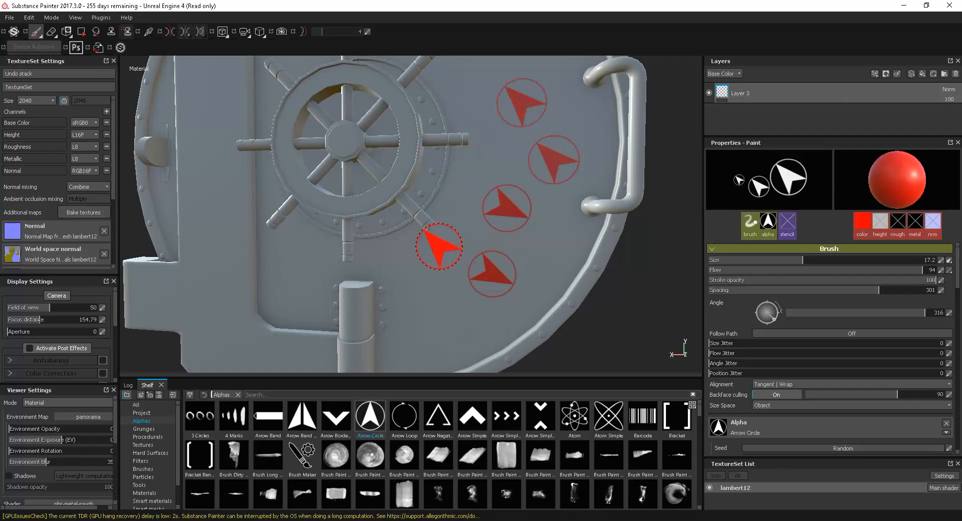
{"action": "left_click", "coordinate": [437, 250]}
{"action": "left_click", "coordinate": [435, 328]}
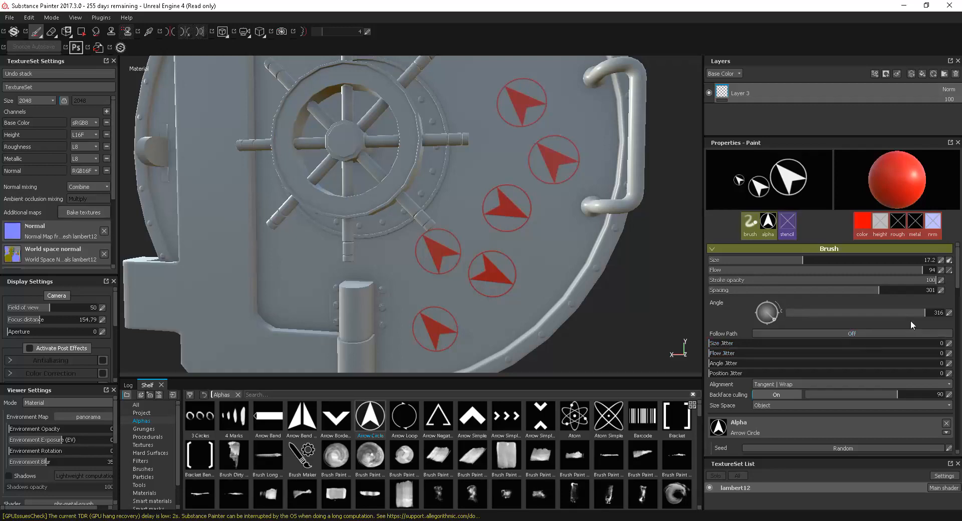
Step: Set the brush's size jitter to 84 and reduce the spacing to 203
{"action": "scroll", "coordinate": [959, 291], "scroll_direction": "down", "scroll_amount": 3}
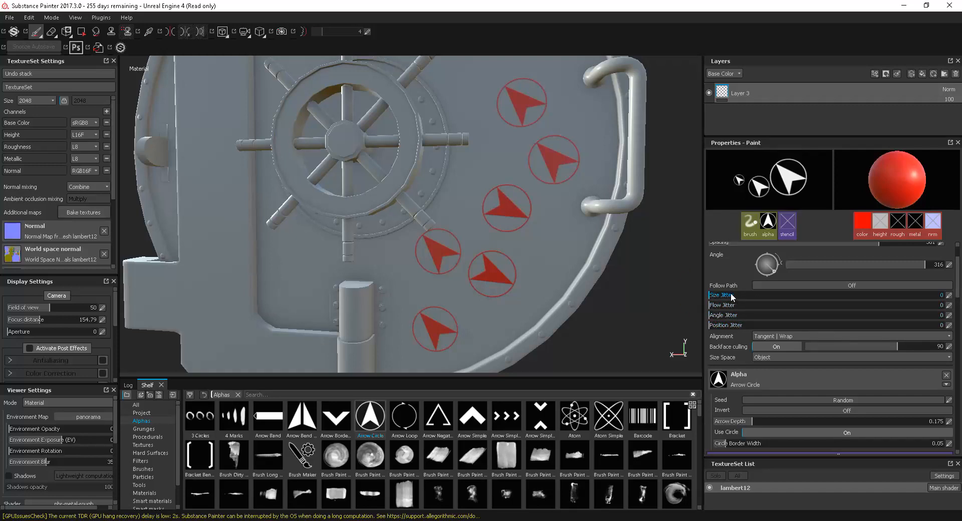
{"action": "left_click_drag", "start_coordinate": [746, 294], "coordinate": [906, 298]}
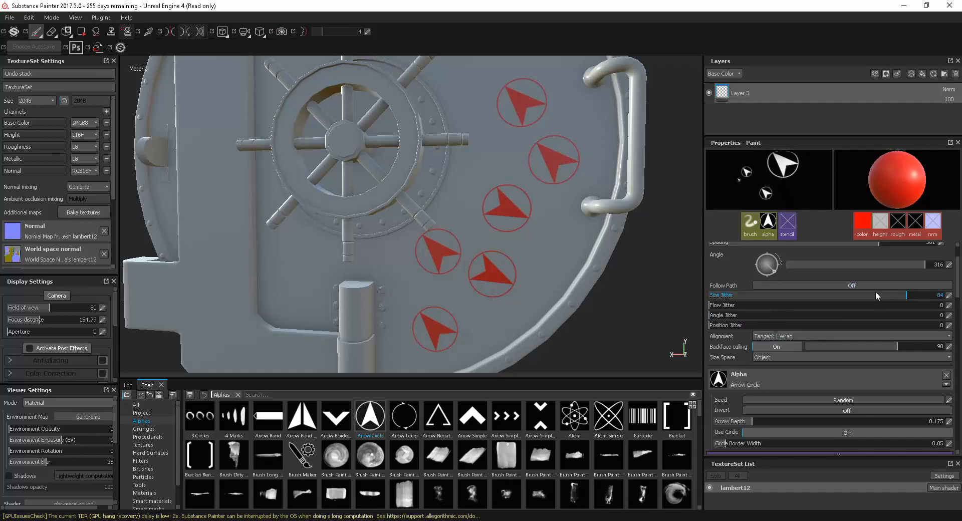
{"action": "scroll", "coordinate": [958, 291], "scroll_direction": "up", "scroll_amount": 2}
{"action": "left_click_drag", "start_coordinate": [866, 275], "coordinate": [822, 273]}
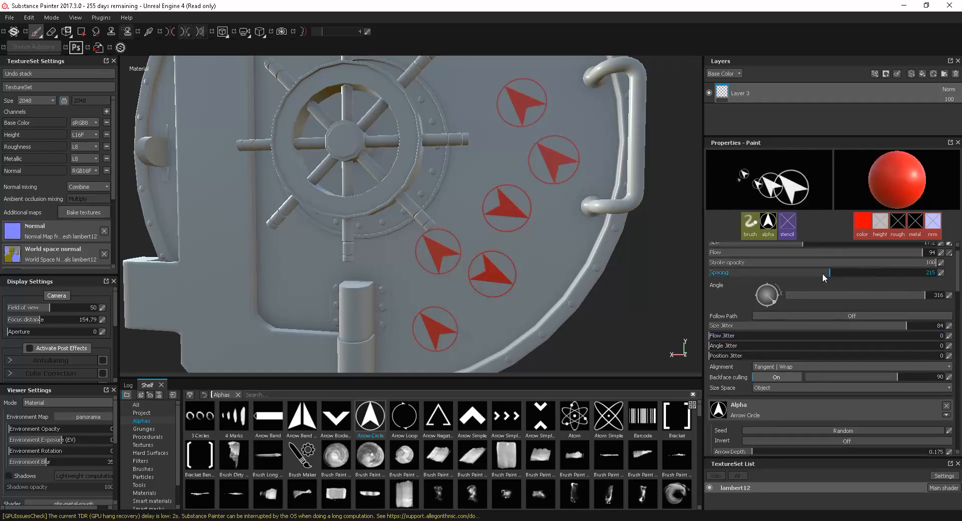
Step: Paint several strokes of randomly sized arrows over the door between the wheel, the handle and the lower rim
{"action": "mouse_move", "coordinate": [457, 216]}
{"action": "left_mouse_down"}
{"action": "mouse_move", "coordinate": [534, 233]}
{"action": "mouse_move", "coordinate": [494, 136]}
{"action": "left_mouse_up"}
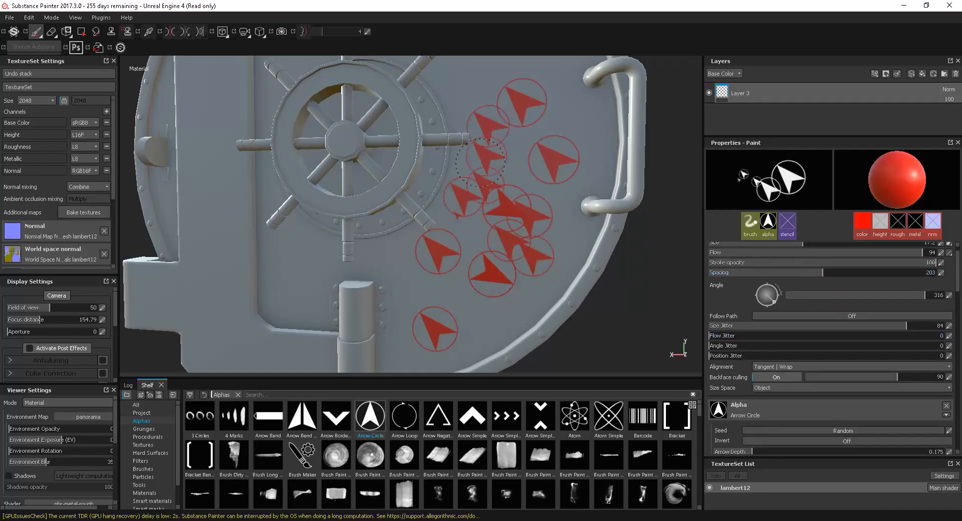
{"action": "left_click_drag", "start_coordinate": [557, 115], "coordinate": [539, 232]}
{"action": "left_click_drag", "start_coordinate": [374, 264], "coordinate": [400, 302]}
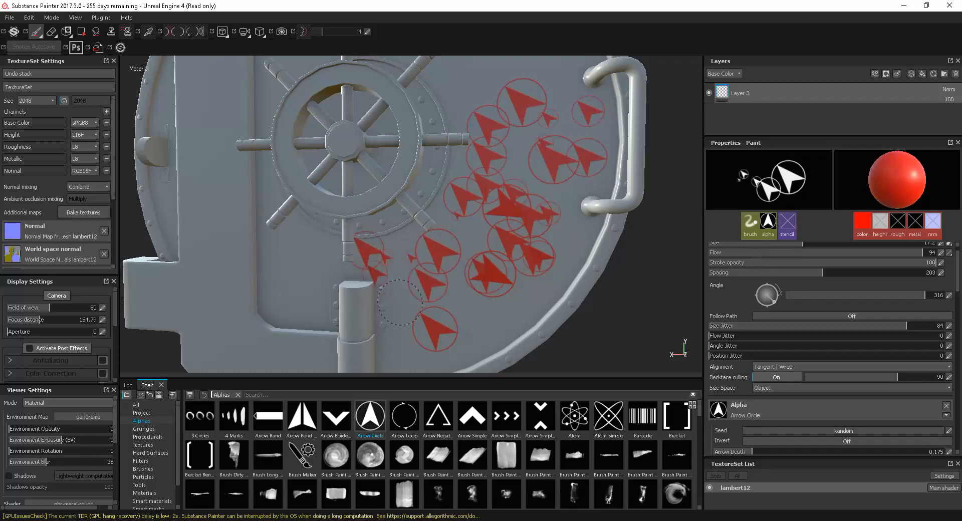
{"action": "mouse_move", "coordinate": [491, 321]}
{"action": "left_mouse_down"}
{"action": "mouse_move", "coordinate": [468, 281]}
{"action": "mouse_move", "coordinate": [466, 220]}
{"action": "left_mouse_up"}
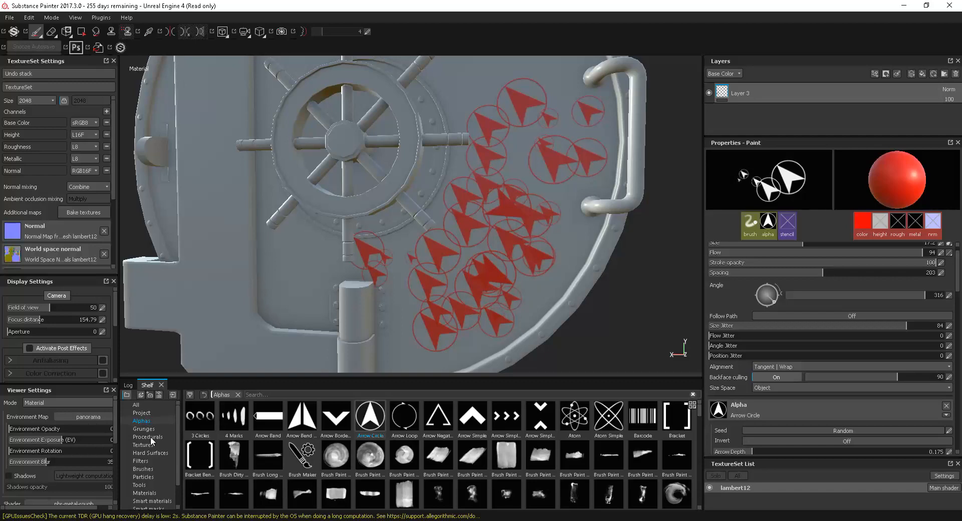
Step: Choose the Default Soft brush and paint a soft red patch beside the arrows near the door's lower-right rim
{"action": "left_click", "coordinate": [143, 470]}
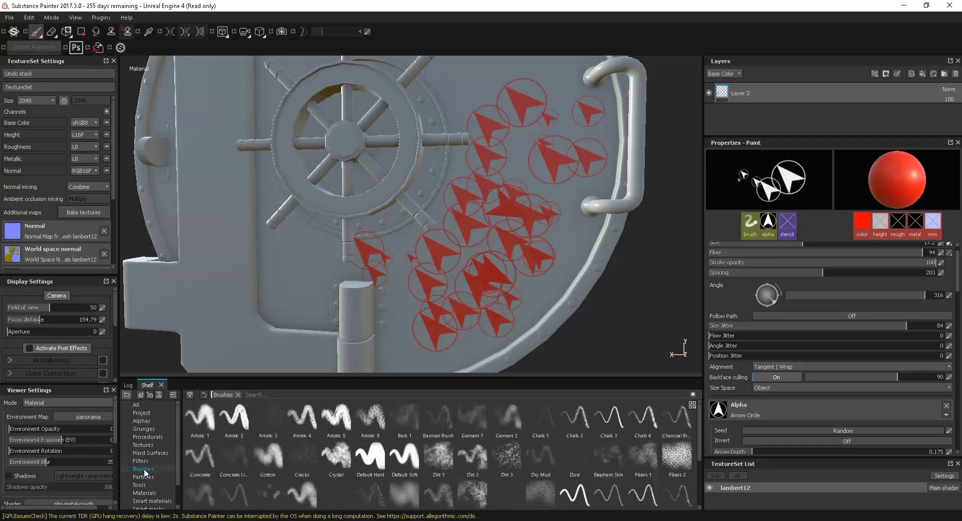
{"action": "left_click", "coordinate": [414, 462]}
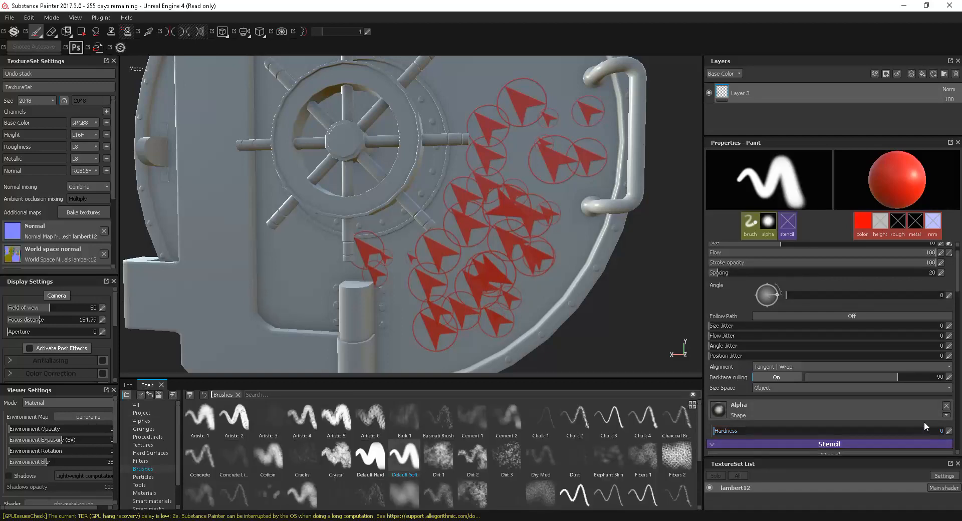
{"action": "scroll", "coordinate": [958, 288], "scroll_direction": "down", "scroll_amount": 4}
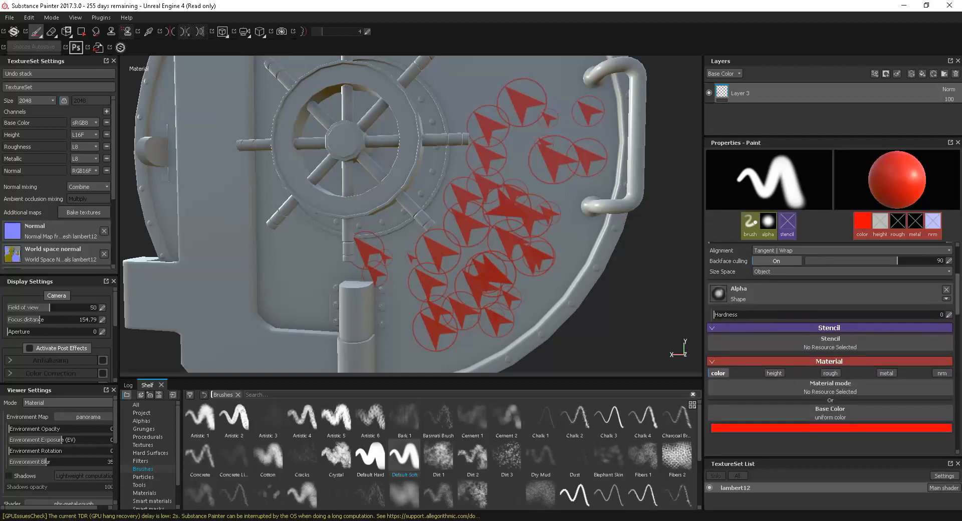
{"action": "scroll", "coordinate": [959, 288], "scroll_direction": "up", "scroll_amount": 6}
{"action": "scroll", "coordinate": [959, 284], "scroll_direction": "up", "scroll_amount": 1}
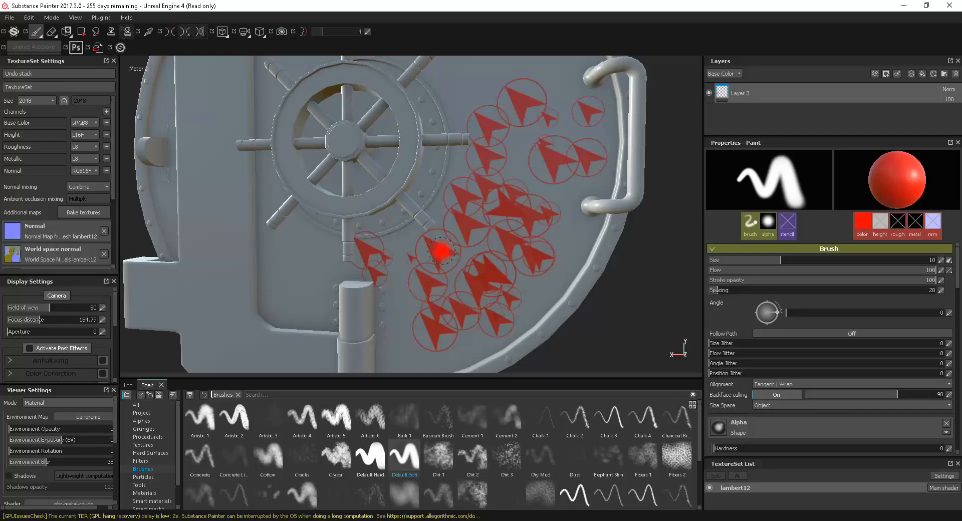
{"action": "mouse_move", "coordinate": [523, 268]}
{"action": "left_mouse_down"}
{"action": "mouse_move", "coordinate": [546, 268]}
{"action": "mouse_move", "coordinate": [571, 245]}
{"action": "left_mouse_up"}
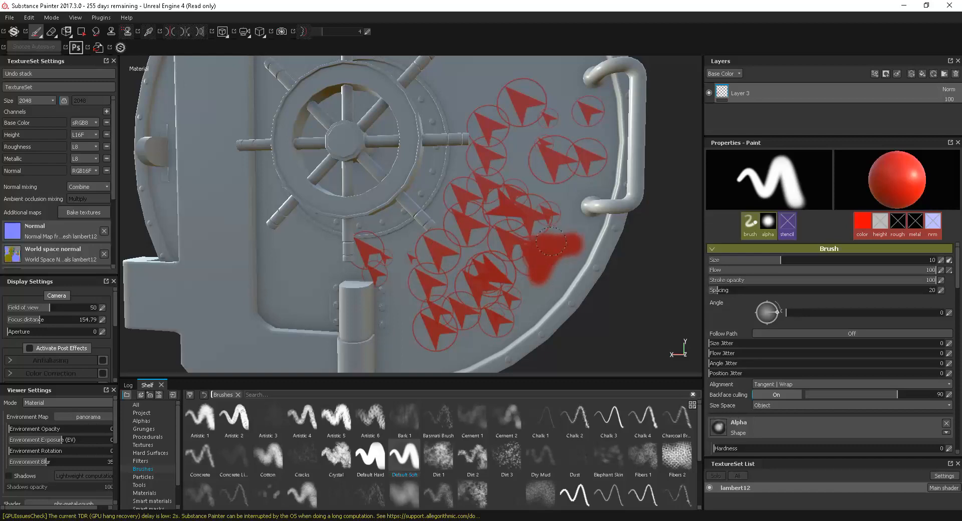
Step: Paint dirt strokes below and beside the wheel with the Dirt 1 brush, changing its size jitter to 63 and flow jitter to 0
{"action": "left_click", "coordinate": [438, 456]}
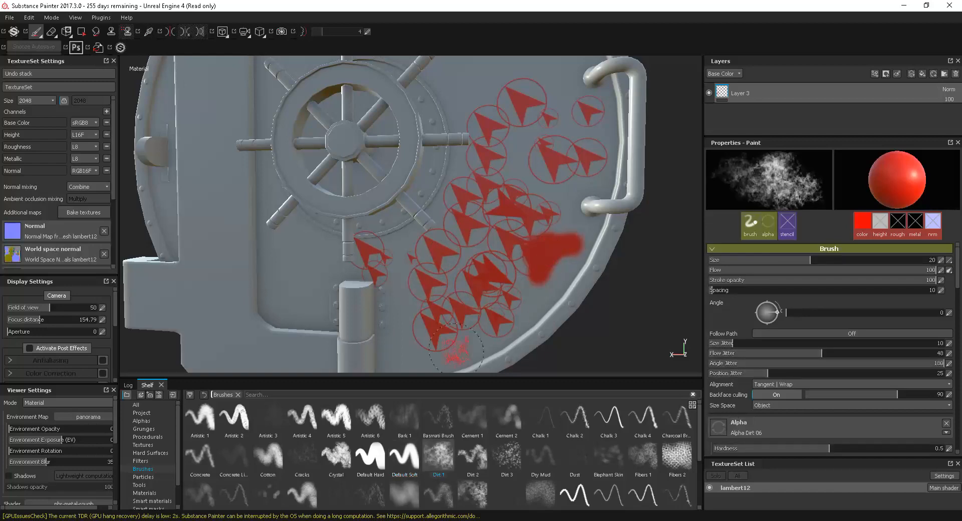
{"action": "left_click_drag", "start_coordinate": [321, 269], "coordinate": [300, 271]}
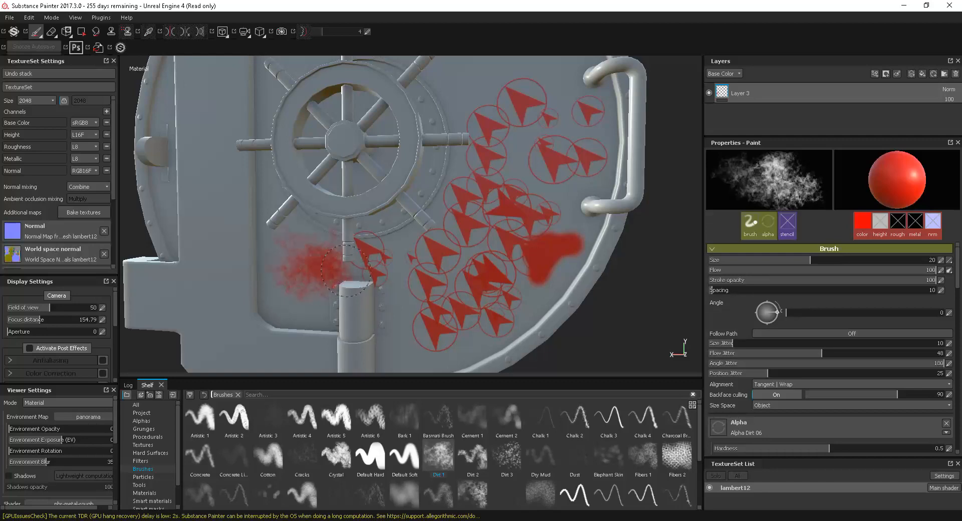
{"action": "left_click", "coordinate": [853, 344]}
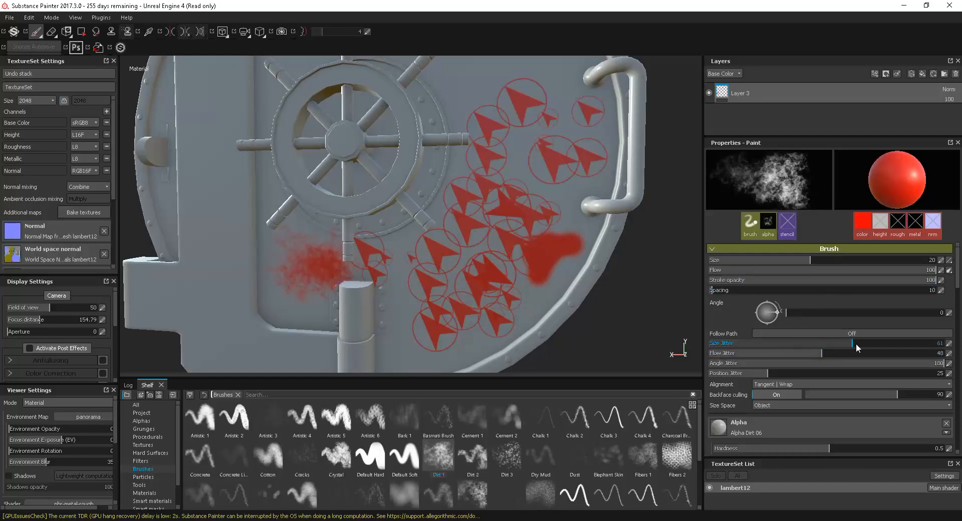
{"action": "left_click", "coordinate": [857, 346]}
{"action": "left_click_drag", "start_coordinate": [787, 353], "coordinate": [708, 354]}
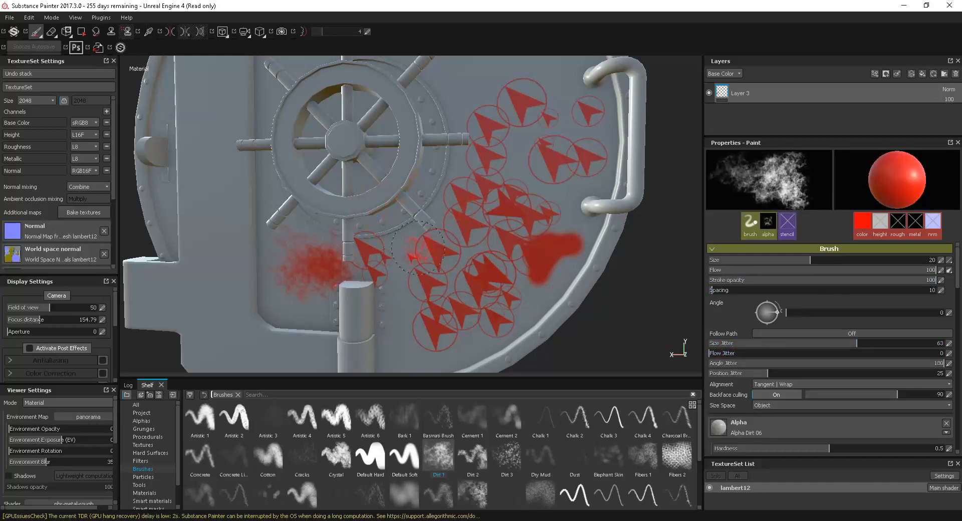
{"action": "mouse_move", "coordinate": [419, 247]}
{"action": "left_mouse_down"}
{"action": "mouse_move", "coordinate": [415, 212]}
{"action": "mouse_move", "coordinate": [395, 251]}
{"action": "mouse_move", "coordinate": [421, 227]}
{"action": "mouse_move", "coordinate": [461, 150]}
{"action": "left_mouse_up"}
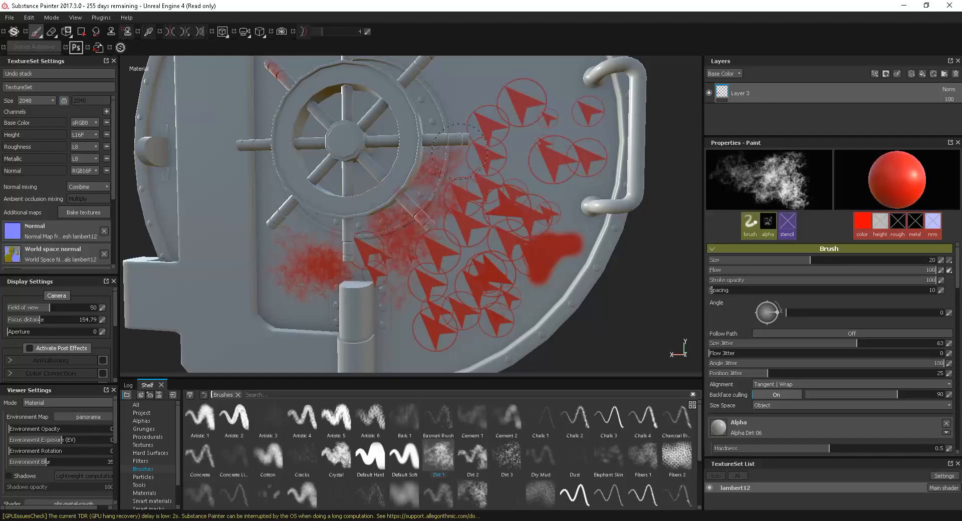
{"action": "mouse_move", "coordinate": [466, 105]}
{"action": "left_mouse_down"}
{"action": "mouse_move", "coordinate": [543, 125]}
{"action": "mouse_move", "coordinate": [537, 176]}
{"action": "left_mouse_up"}
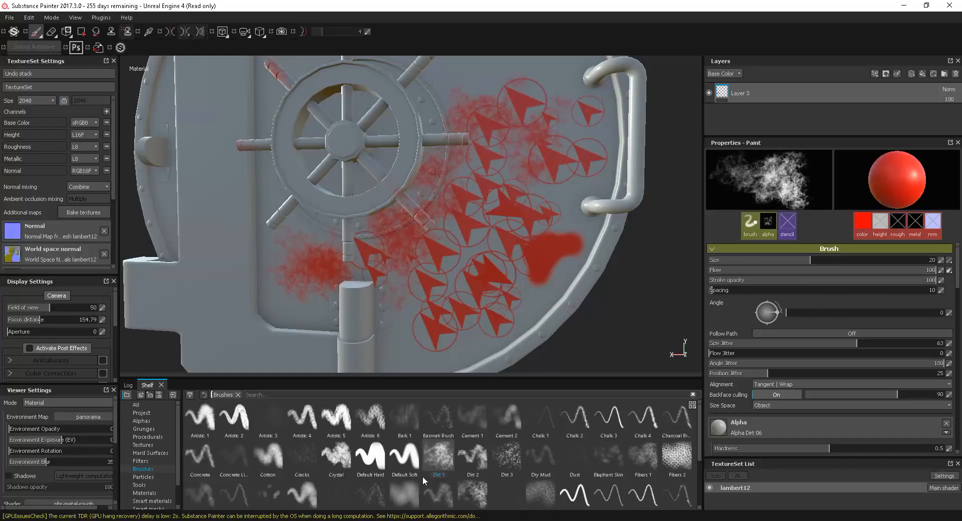
Step: Apply the Arrow Circle alpha to the brush and paint a dense diagonal stroke of arrows on the door's upper-right area
{"action": "left_click", "coordinate": [142, 421]}
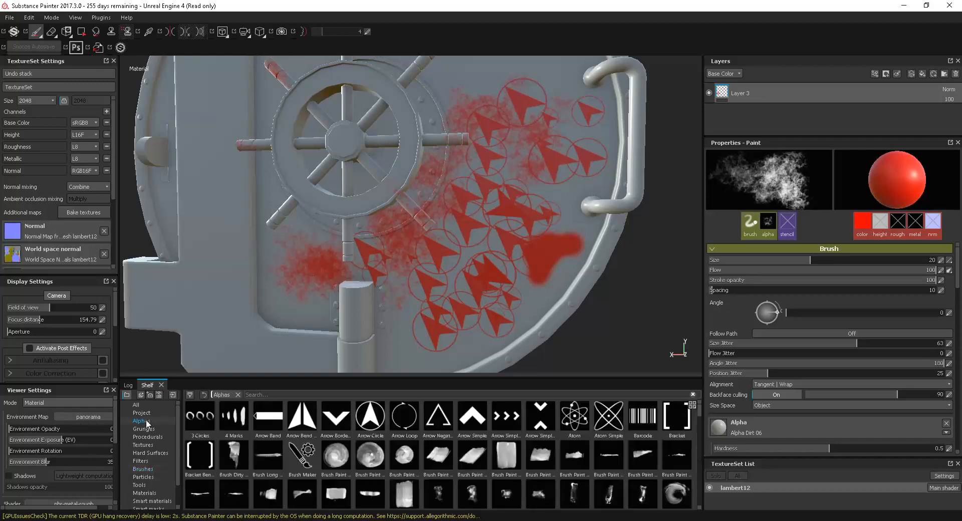
{"action": "left_click", "coordinate": [364, 422]}
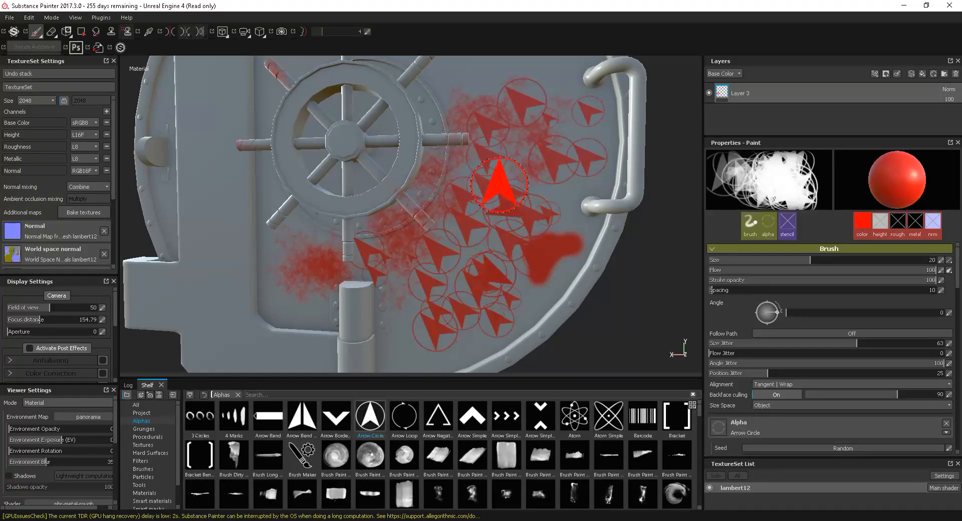
{"action": "key", "text": "super"}
{"action": "key", "text": "super"}
{"action": "right_click_drag", "start_coordinate": [511, 210], "coordinate": [471, 182], "text": "alt"}
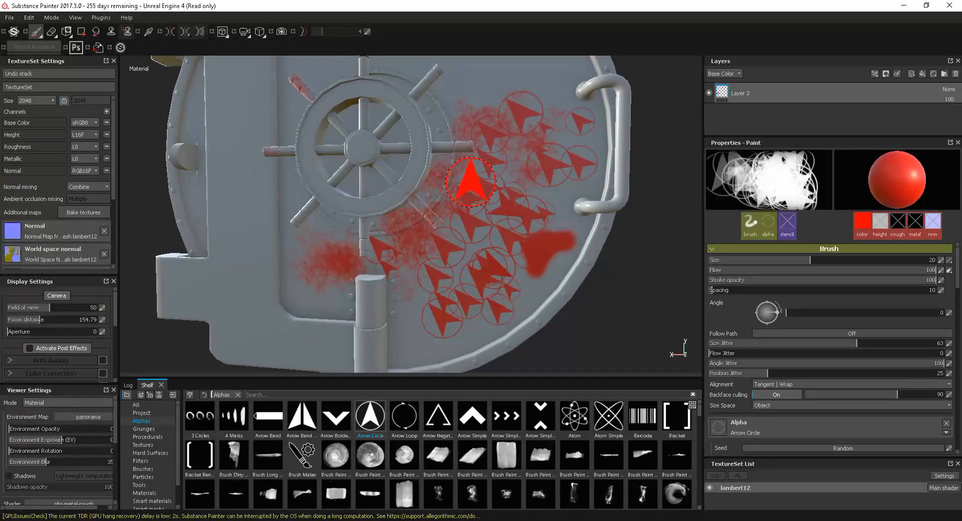
{"action": "middle_click_drag", "start_coordinate": [506, 225], "coordinate": [579, 262], "text": "alt"}
{"action": "right_click_drag", "start_coordinate": [579, 262], "coordinate": [493, 273], "text": "alt"}
{"action": "left_click_drag", "start_coordinate": [466, 280], "coordinate": [486, 266], "text": "alt"}
{"action": "left_click_drag", "start_coordinate": [486, 112], "coordinate": [526, 153]}
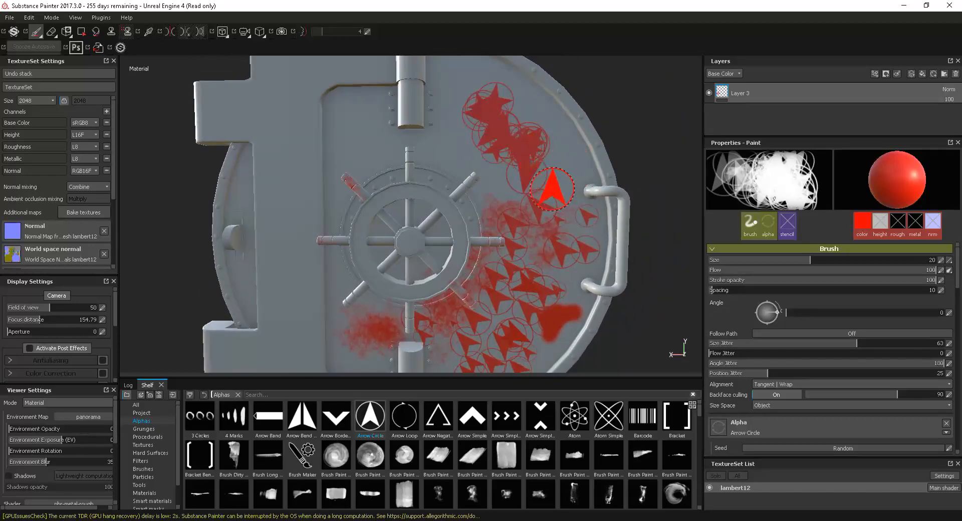
Step: Paint arrows around the wheel with size jitter 0 and flow jitter 100, widening the spacing to 157 for the lower-left strokes
{"action": "left_click_drag", "start_coordinate": [551, 187], "coordinate": [536, 192], "text": "alt"}
{"action": "mouse_move", "coordinate": [825, 344]}
{"action": "left_mouse_down"}
{"action": "mouse_move", "coordinate": [694, 345]}
{"action": "mouse_move", "coordinate": [952, 353]}
{"action": "left_mouse_up"}
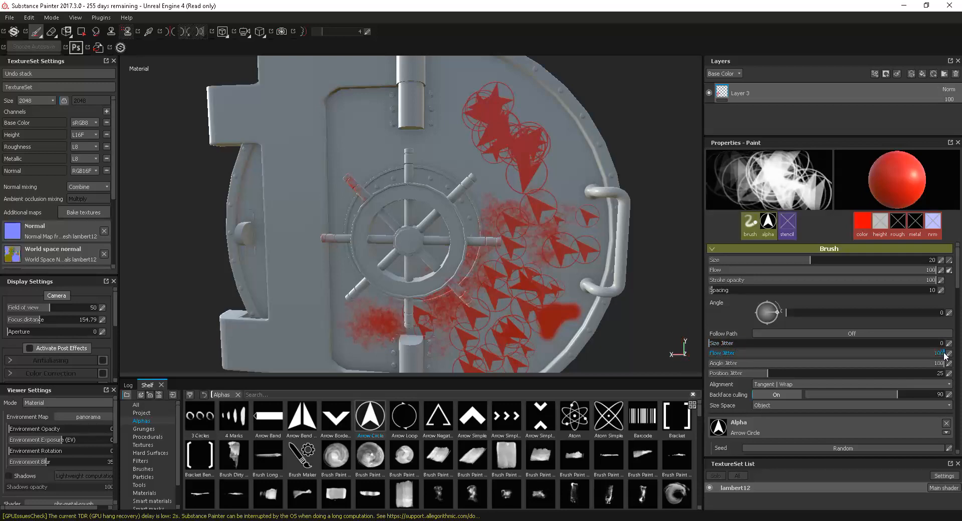
{"action": "mouse_move", "coordinate": [499, 216]}
{"action": "left_mouse_down"}
{"action": "mouse_move", "coordinate": [456, 156]}
{"action": "mouse_move", "coordinate": [411, 161]}
{"action": "mouse_move", "coordinate": [340, 145]}
{"action": "mouse_move", "coordinate": [278, 225]}
{"action": "mouse_move", "coordinate": [356, 236]}
{"action": "mouse_move", "coordinate": [320, 210]}
{"action": "mouse_move", "coordinate": [344, 281]}
{"action": "left_mouse_up"}
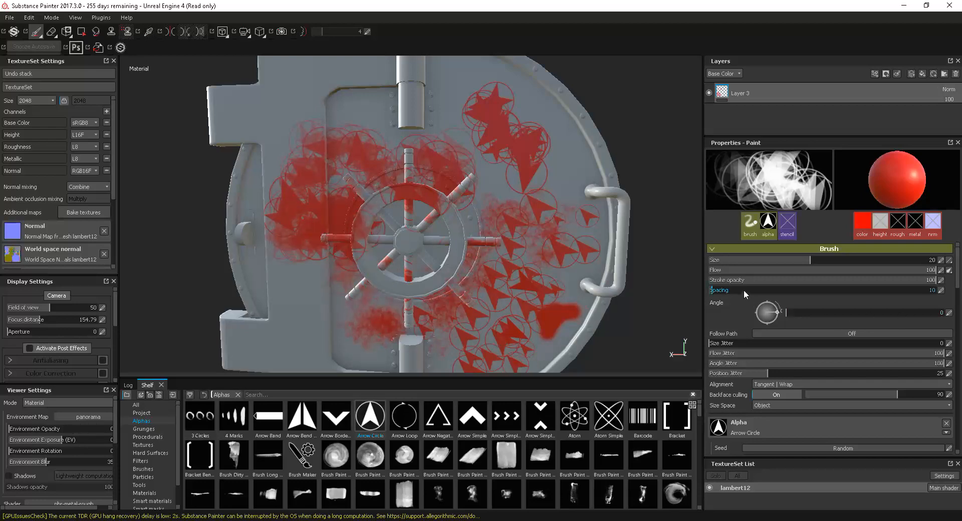
{"action": "left_click_drag", "start_coordinate": [744, 290], "coordinate": [795, 288]}
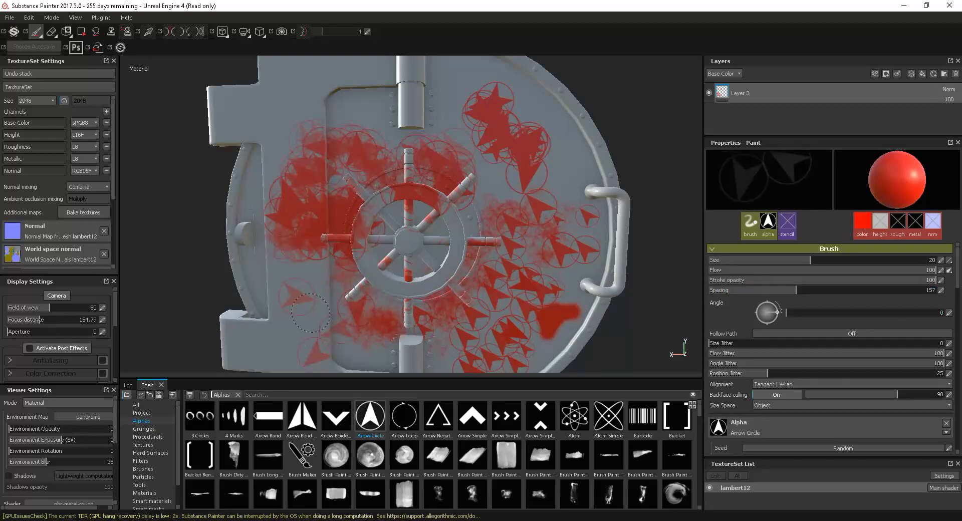
{"action": "left_click_drag", "start_coordinate": [311, 313], "coordinate": [282, 329]}
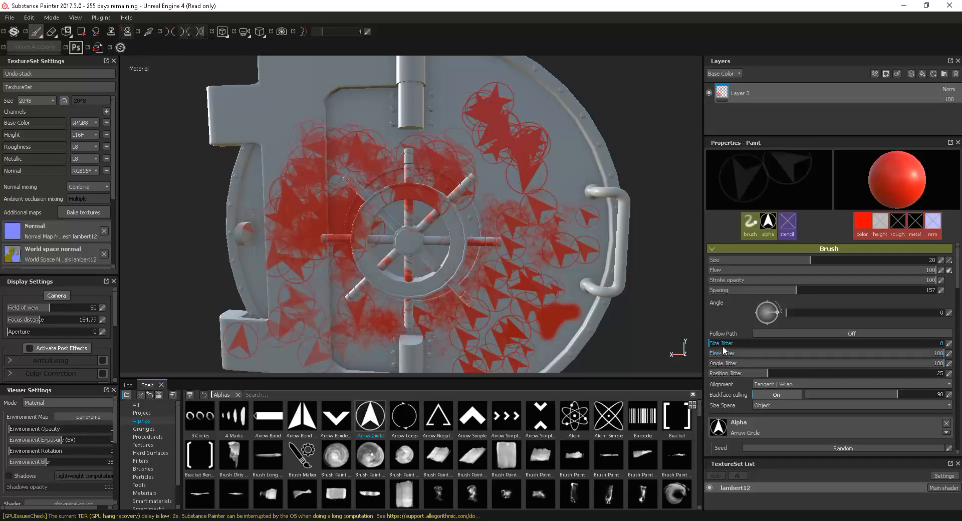
Step: Set flow jitter to 0 and angle jitter to 180, and paint randomly rotated arrows across the door's upper part
{"action": "left_click_drag", "start_coordinate": [741, 354], "coordinate": [708, 353]}
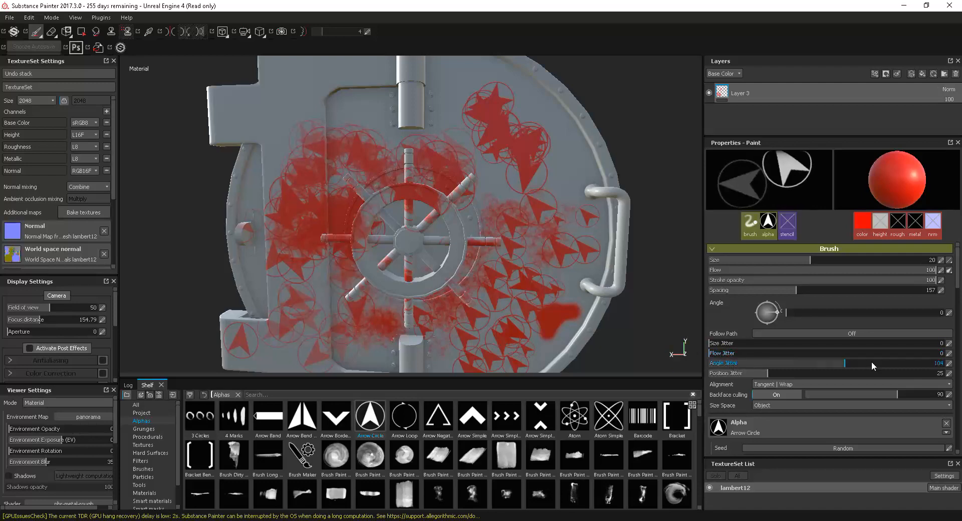
{"action": "left_click", "coordinate": [413, 94]}
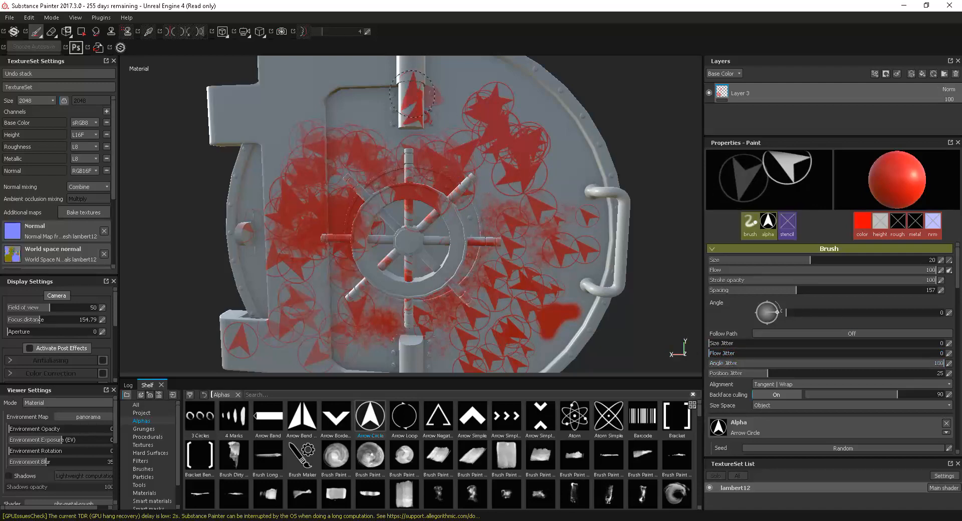
{"action": "mouse_move", "coordinate": [284, 122]}
{"action": "left_mouse_down"}
{"action": "mouse_move", "coordinate": [245, 127]}
{"action": "mouse_move", "coordinate": [321, 235]}
{"action": "left_mouse_up"}
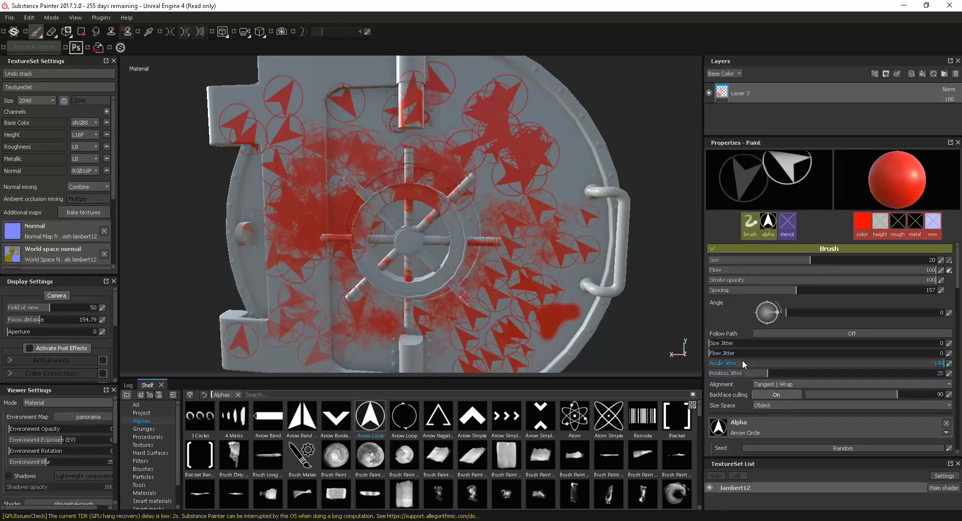
Step: Set angle jitter to 0 and position jitter to 100, and paint scattered upright arrows across the door
{"action": "left_click_drag", "start_coordinate": [742, 363], "coordinate": [687, 362]}
{"action": "left_click_drag", "start_coordinate": [759, 374], "coordinate": [949, 374]}
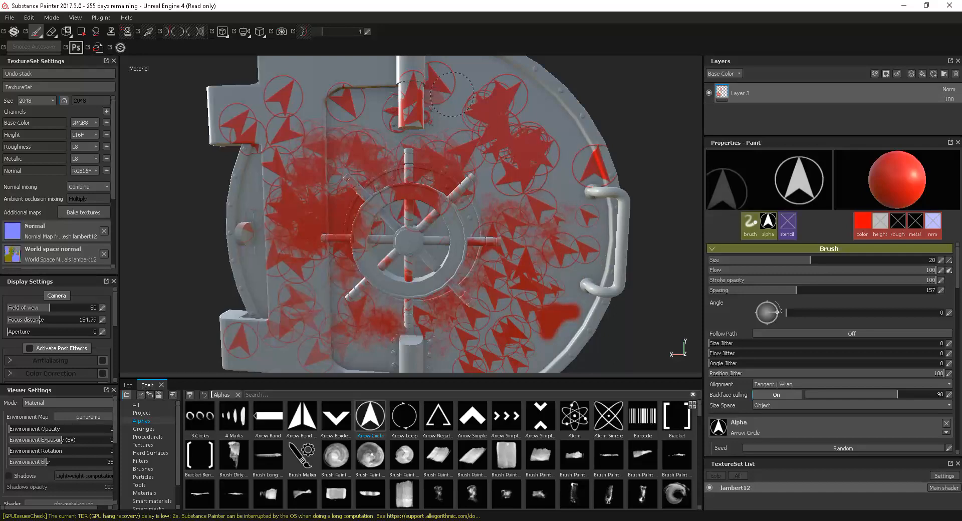
{"action": "mouse_move", "coordinate": [451, 94]}
{"action": "left_mouse_down"}
{"action": "mouse_move", "coordinate": [383, 201]}
{"action": "mouse_move", "coordinate": [411, 286]}
{"action": "mouse_move", "coordinate": [311, 312]}
{"action": "left_mouse_up"}
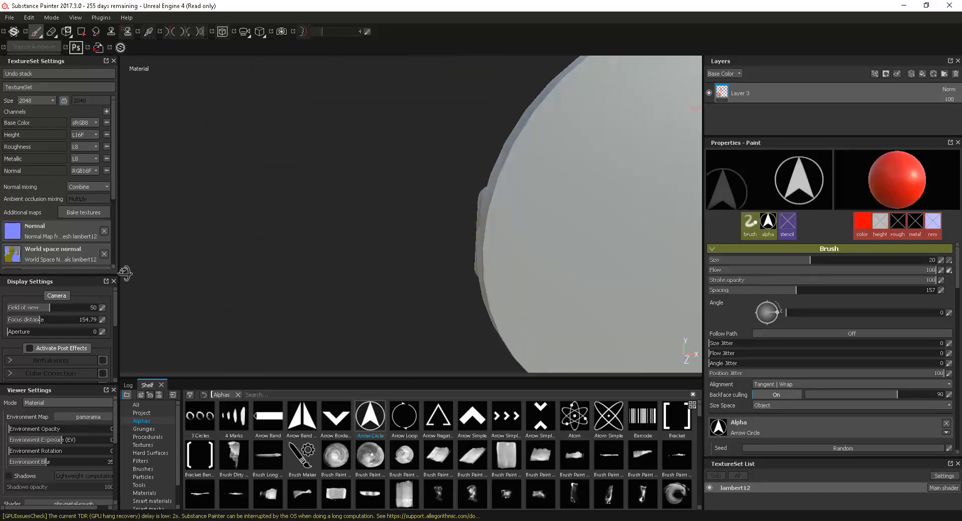
Step: Frame the whole vault door and add a new paint layer above the painted one
{"action": "mouse_move", "coordinate": [551, 191]}
{"action": "left_mouse_down"}
{"action": "mouse_move", "coordinate": [560, 183]}
{"action": "mouse_move", "coordinate": [621, 281]}
{"action": "mouse_move", "coordinate": [651, 121]}
{"action": "mouse_move", "coordinate": [513, 241]}
{"action": "mouse_move", "coordinate": [639, 320]}
{"action": "mouse_move", "coordinate": [867, 247]}
{"action": "mouse_move", "coordinate": [516, 251]}
{"action": "mouse_move", "coordinate": [554, 247]}
{"action": "left_mouse_up"}
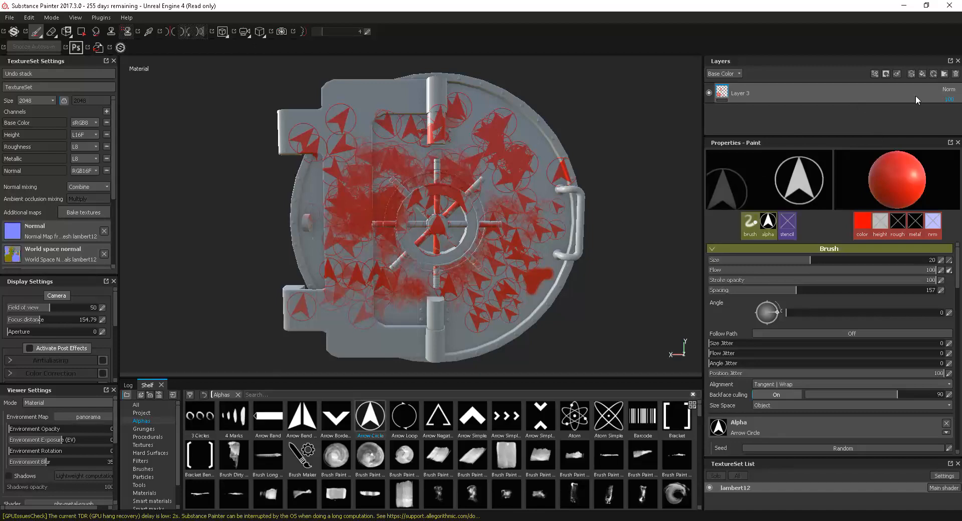
{"action": "left_click", "coordinate": [912, 74]}
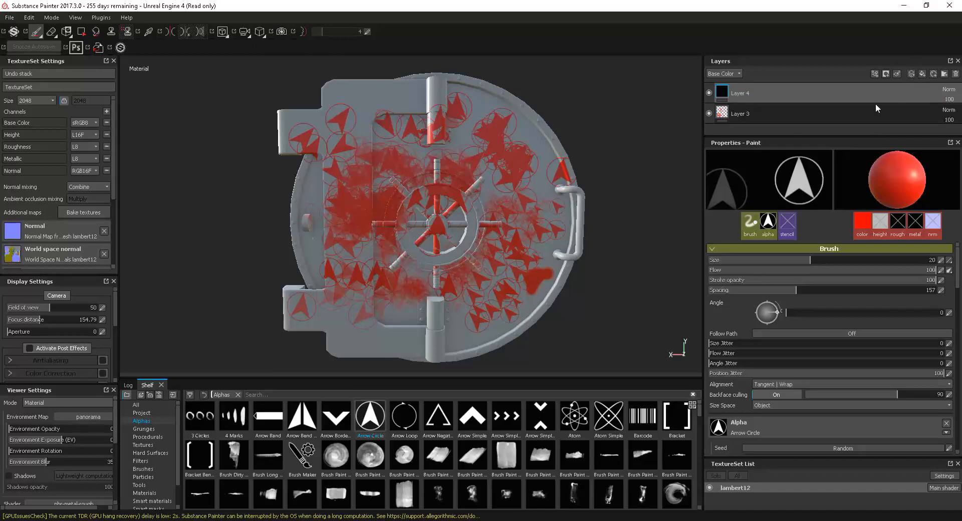
Step: Delete Layer 3 with its scattered arrows and reset the brush's position jitter to 0
{"action": "left_click", "coordinate": [956, 73]}
{"action": "left_click_drag", "start_coordinate": [569, 245], "coordinate": [560, 254], "text": "alt"}
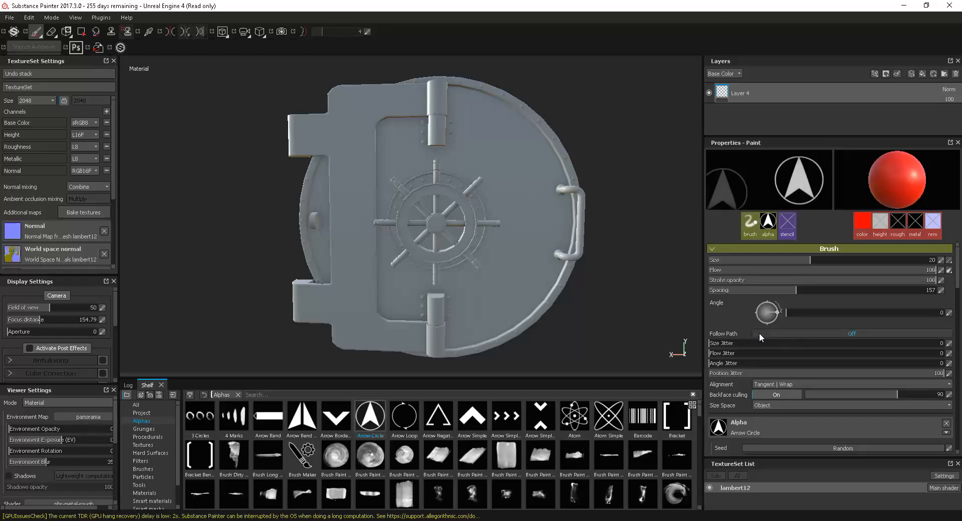
{"action": "scroll", "coordinate": [570, 300], "scroll_direction": "up", "scroll_amount": 3}
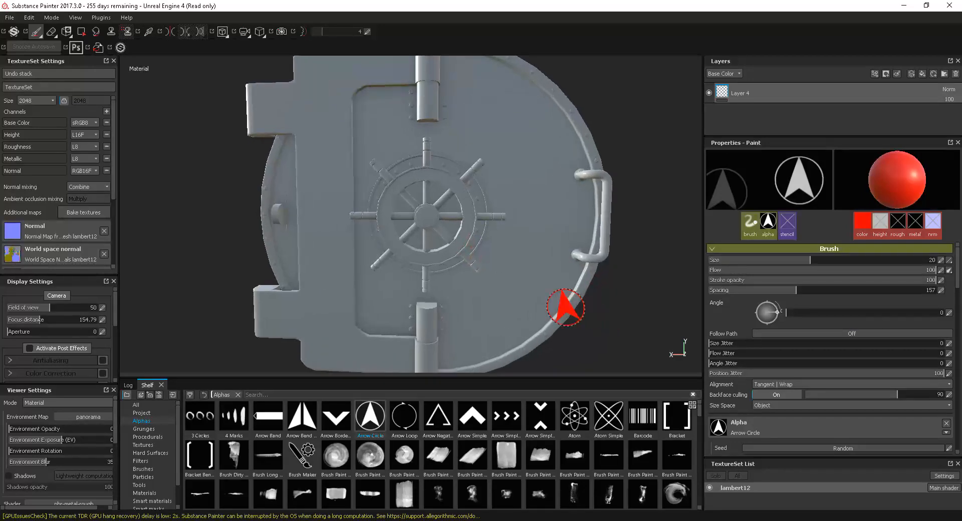
{"action": "scroll", "coordinate": [489, 242], "scroll_direction": "up", "scroll_amount": 2}
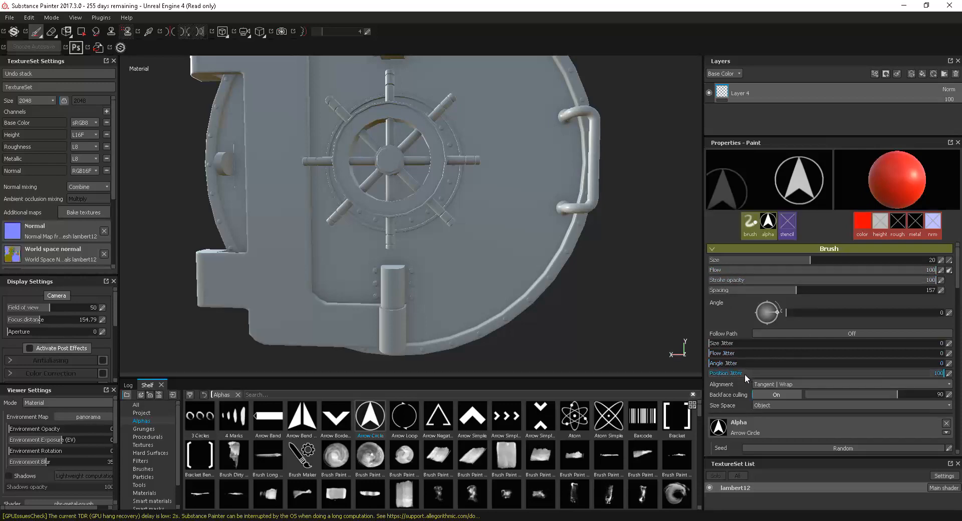
{"action": "left_click_drag", "start_coordinate": [735, 375], "coordinate": [683, 373]}
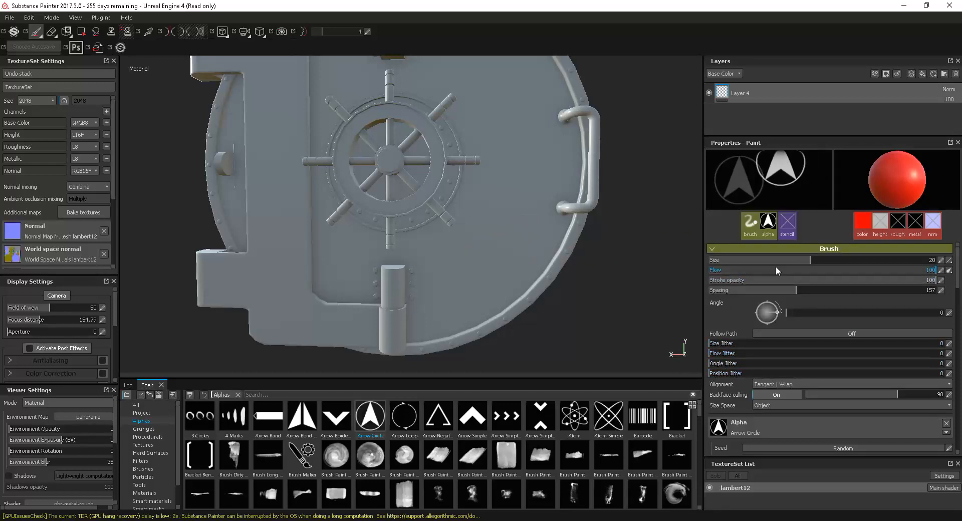
Step: Try a spacing of 241 with arrow strokes along the door's handle side, and undo the strokes
{"action": "left_click_drag", "start_coordinate": [777, 291], "coordinate": [844, 288]}
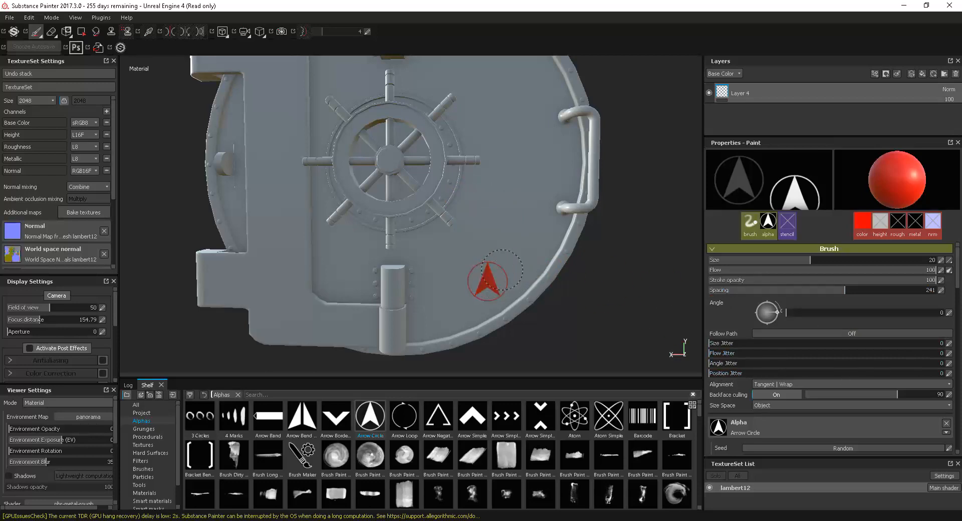
{"action": "left_click", "coordinate": [543, 207]}
{"action": "left_click", "coordinate": [532, 111]}
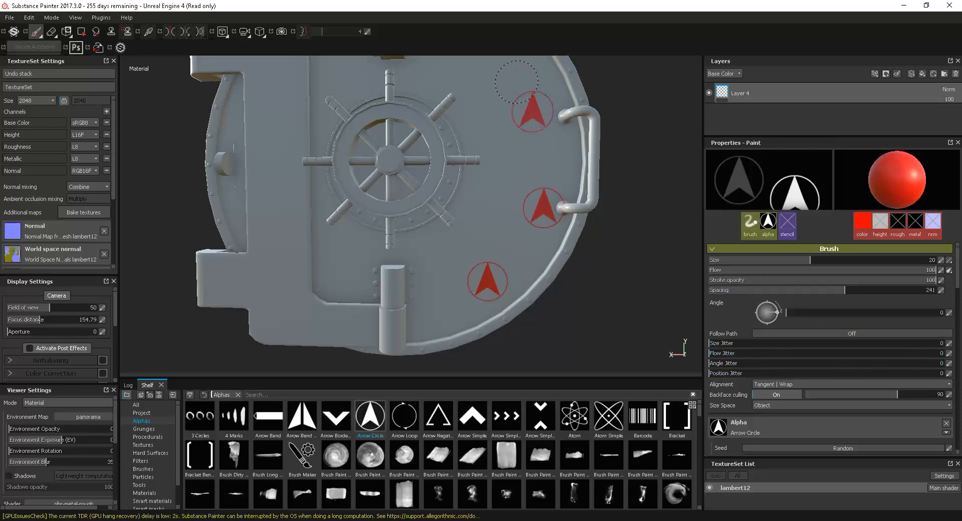
{"action": "left_click_drag", "start_coordinate": [516, 118], "coordinate": [508, 123]}
{"action": "key", "text": "ctrl+z"}
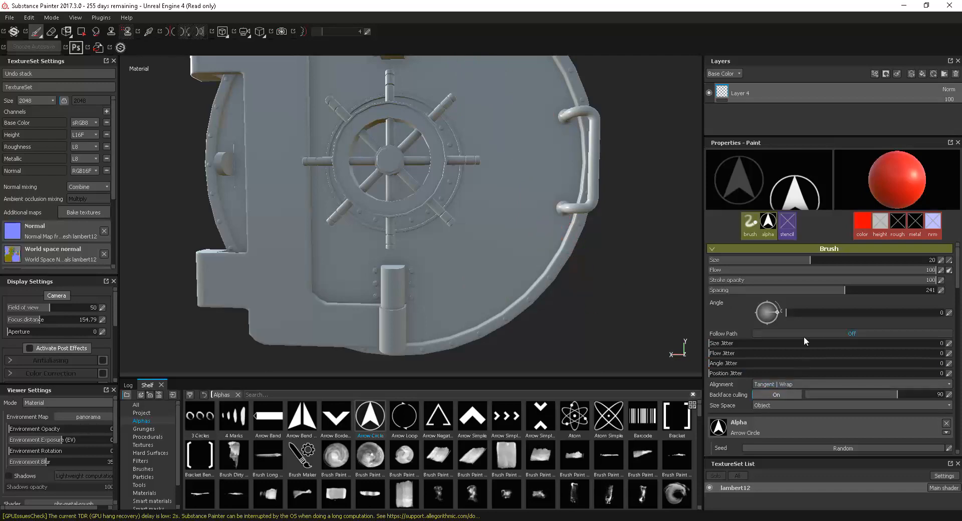
Step: Set the spacing to 175, test a curved stroke of upright arrows beside the door handle, and undo it
{"action": "left_click_drag", "start_coordinate": [821, 291], "coordinate": [807, 290]}
{"action": "left_click", "coordinate": [466, 292]}
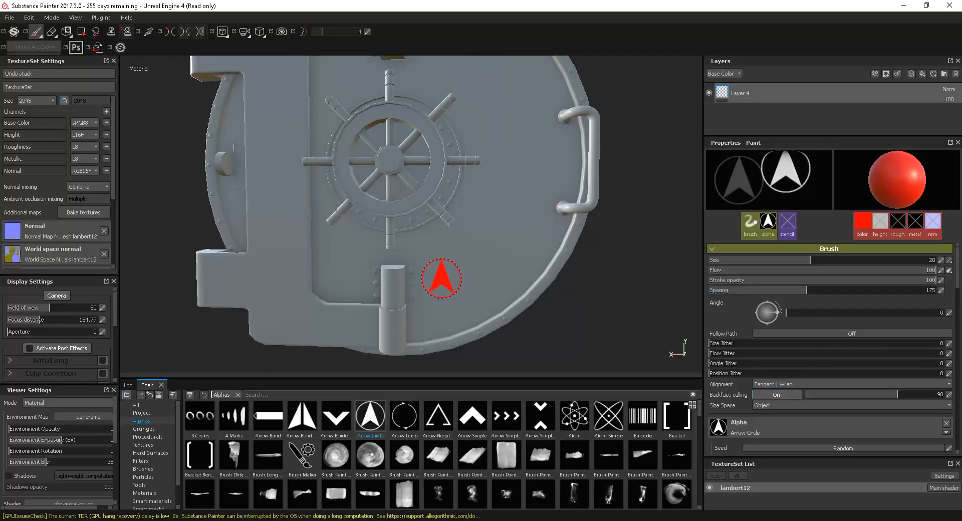
{"action": "mouse_move", "coordinate": [506, 254]}
{"action": "left_mouse_down"}
{"action": "mouse_move", "coordinate": [534, 195]}
{"action": "mouse_move", "coordinate": [529, 89]}
{"action": "mouse_move", "coordinate": [511, 271]}
{"action": "left_mouse_up"}
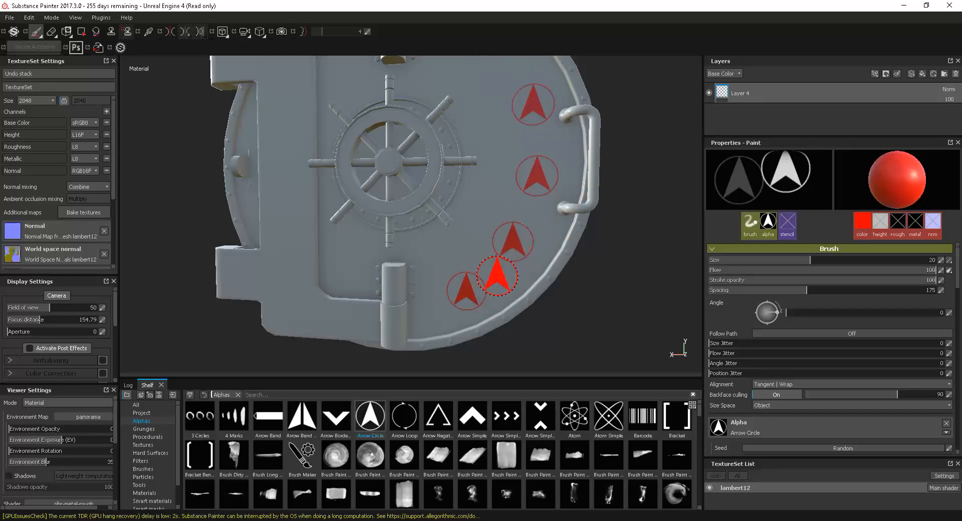
{"action": "left_click_drag", "start_coordinate": [480, 290], "coordinate": [498, 288], "text": "alt"}
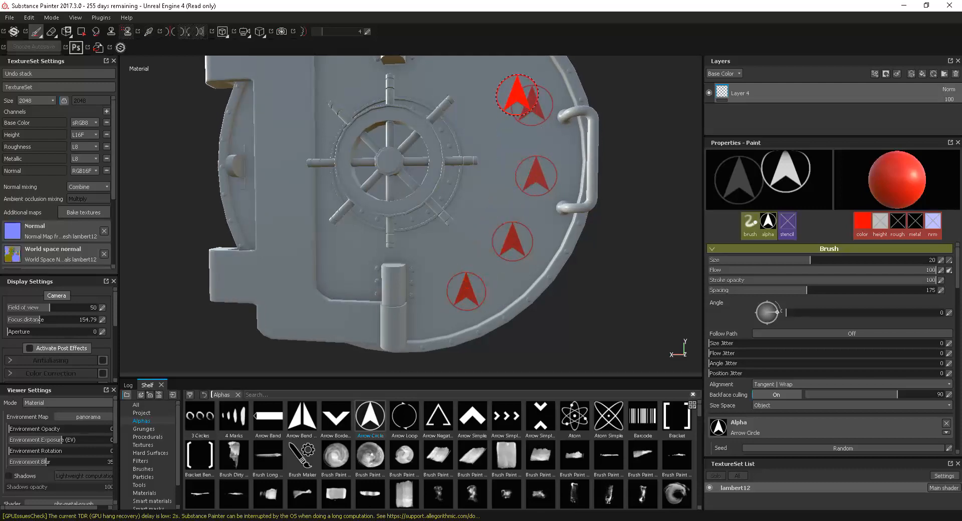
{"action": "left_click_drag", "start_coordinate": [543, 207], "coordinate": [537, 212], "text": "alt"}
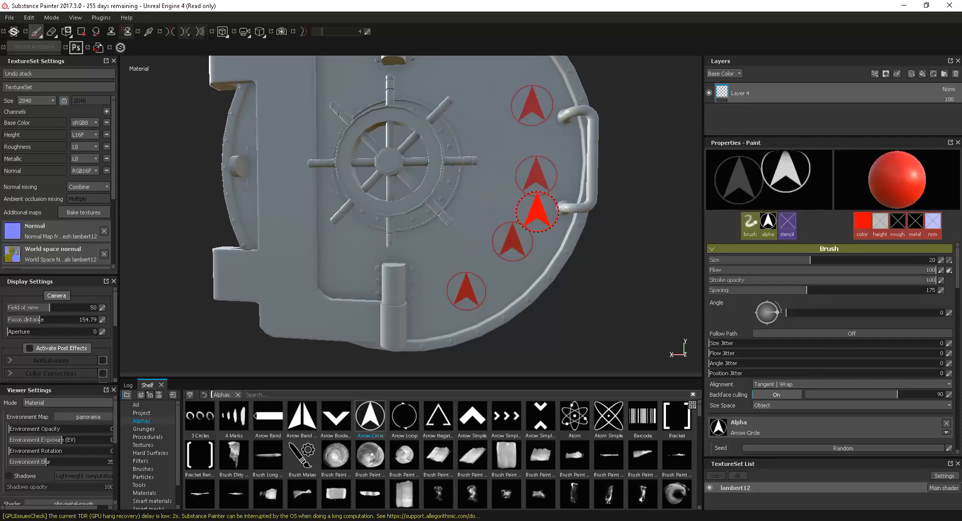
{"action": "left_click_drag", "start_coordinate": [526, 236], "coordinate": [524, 240], "text": "alt"}
{"action": "right_click_drag", "start_coordinate": [524, 239], "coordinate": [562, 264], "text": "alt"}
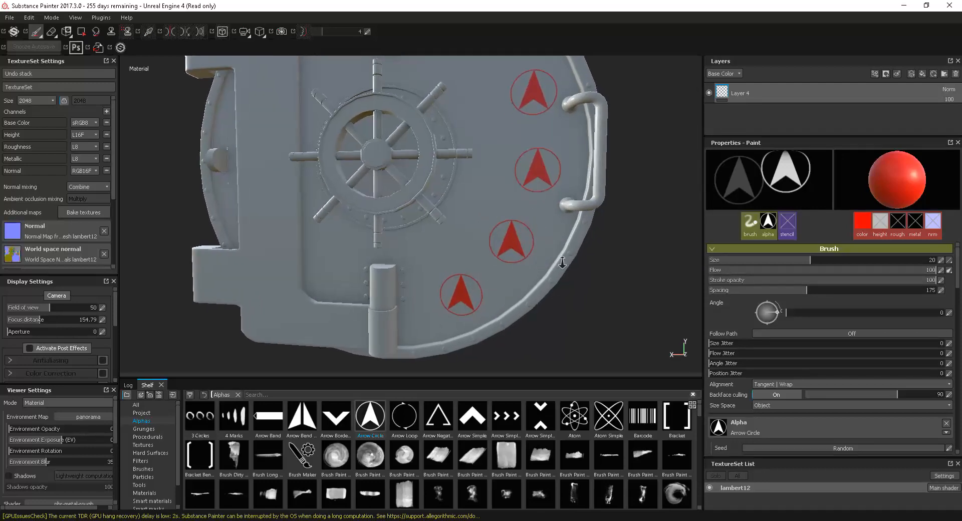
{"action": "middle_click_drag", "start_coordinate": [563, 264], "coordinate": [569, 252], "text": "alt"}
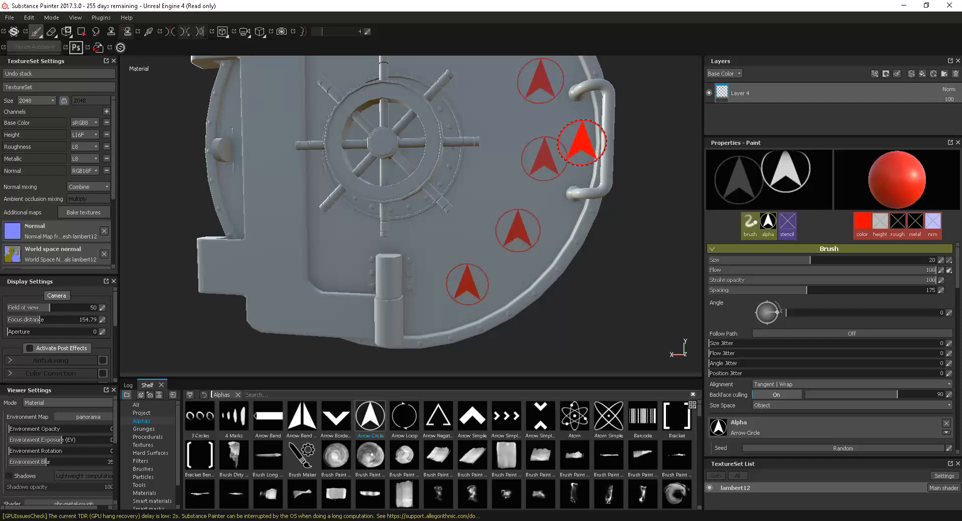
{"action": "key", "text": "ctrl+z"}
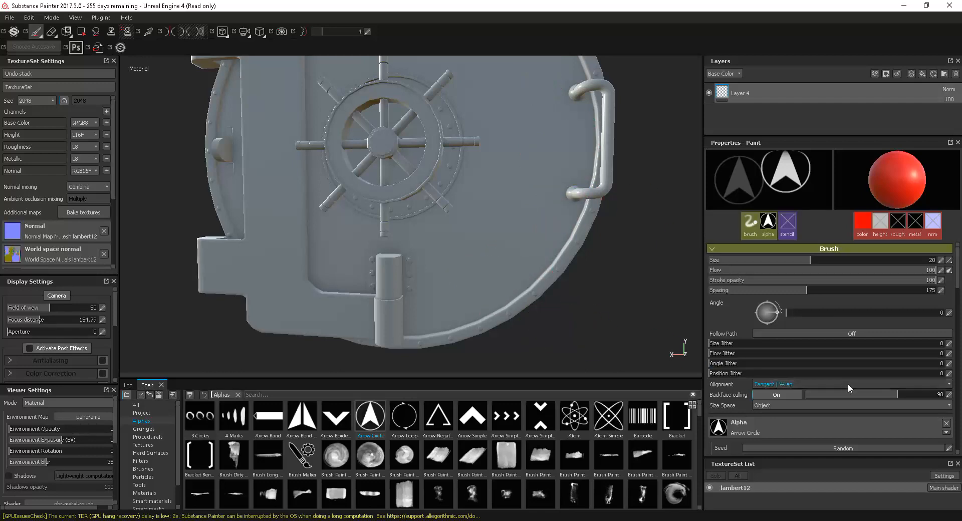
Step: Turn on Follow Path and paint a winding stroke of arrows from the handle side around the wheel and across the door
{"action": "left_click", "coordinate": [827, 332]}
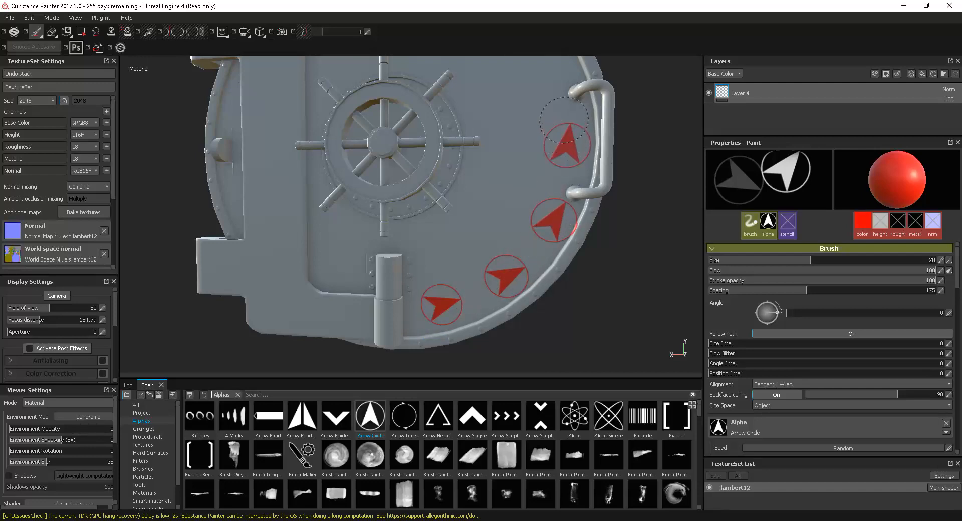
{"action": "middle_click_drag", "start_coordinate": [520, 179], "coordinate": [543, 285], "text": "alt"}
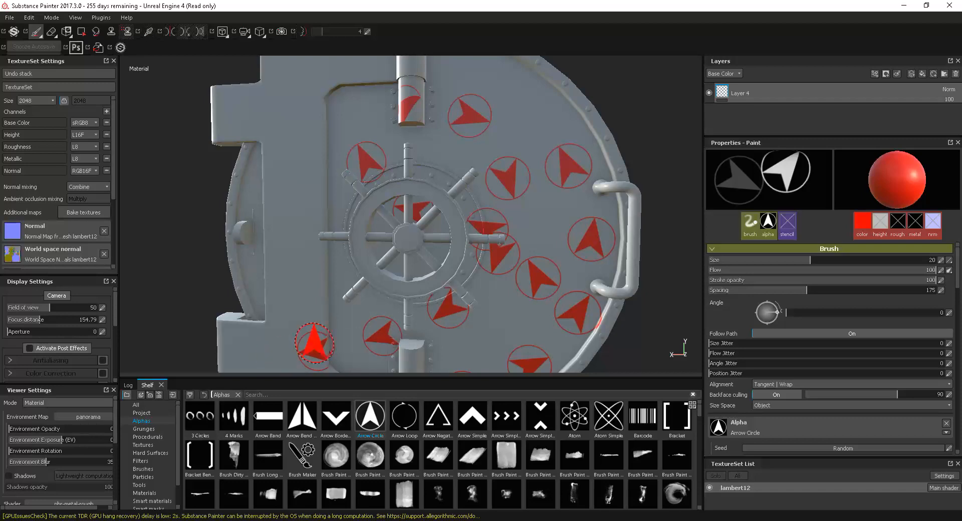
{"action": "right_click_drag", "start_coordinate": [546, 245], "coordinate": [493, 186], "text": "alt"}
{"action": "middle_click_drag", "start_coordinate": [592, 314], "coordinate": [543, 267], "text": "alt"}
{"action": "left_click_drag", "start_coordinate": [541, 269], "coordinate": [544, 270], "text": "alt"}
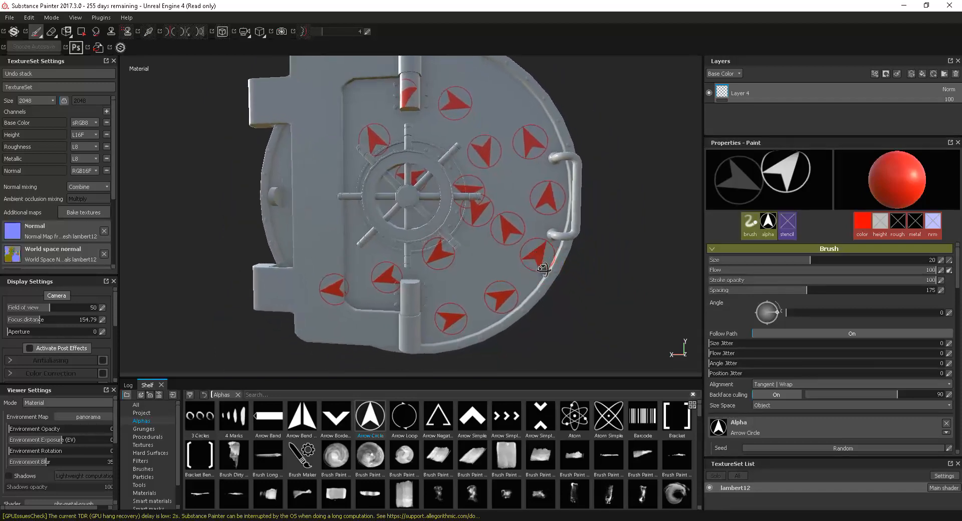
Step: Turn off Follow Path for the brush
{"action": "left_click", "coordinate": [830, 332]}
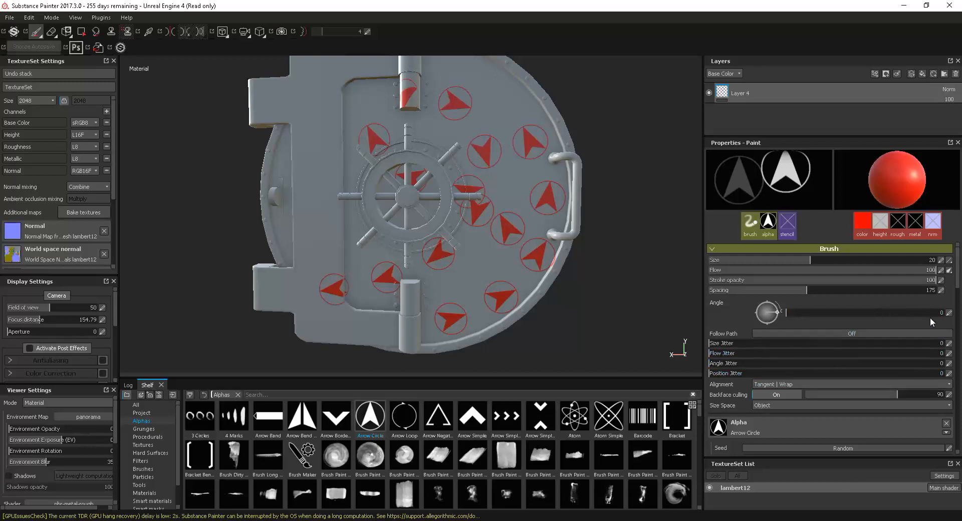
{"action": "scroll", "coordinate": [958, 279], "scroll_direction": "down", "scroll_amount": 3}
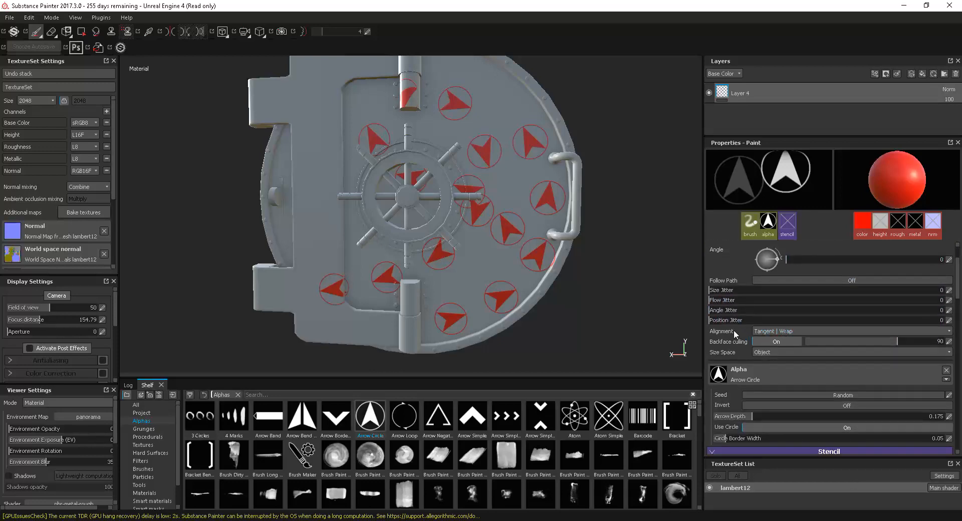
{"action": "left_click_drag", "start_coordinate": [505, 264], "coordinate": [465, 240], "text": "alt"}
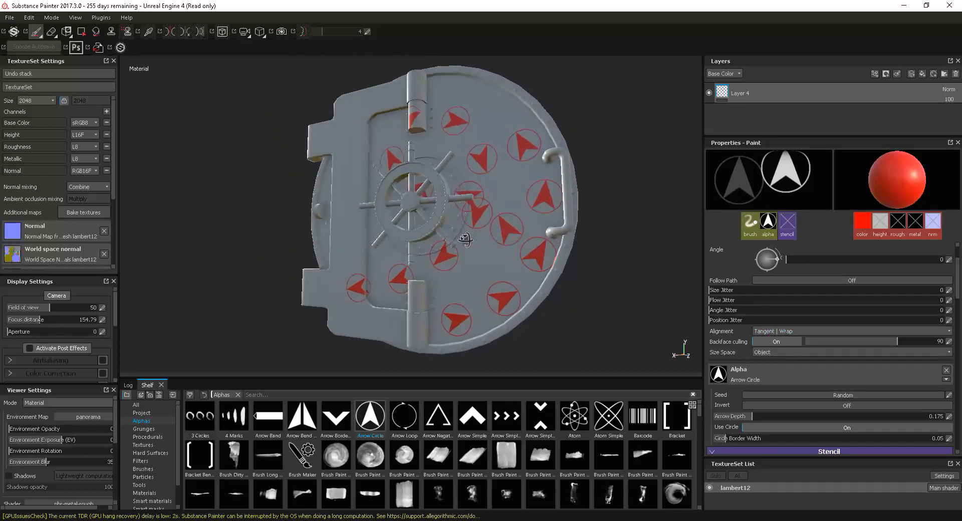
{"action": "left_click_drag", "start_coordinate": [528, 250], "coordinate": [447, 259], "text": "alt"}
{"action": "right_click_drag", "start_coordinate": [447, 260], "coordinate": [505, 278], "text": "alt"}
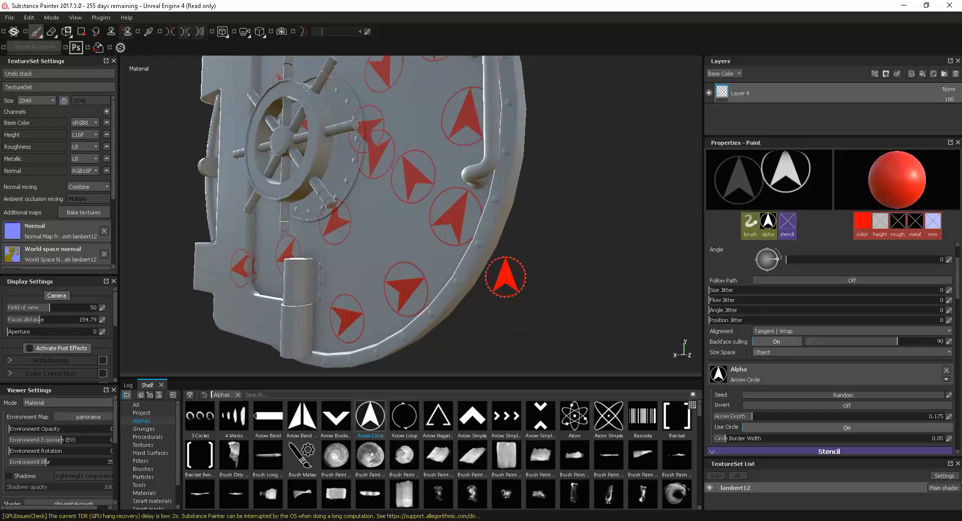
{"action": "middle_click_drag", "start_coordinate": [491, 276], "coordinate": [499, 271], "text": "alt"}
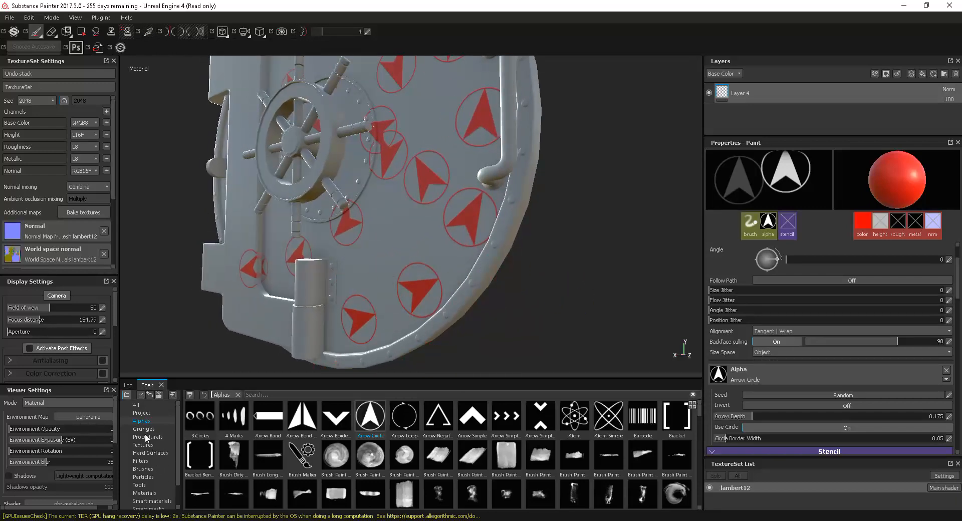
Step: Choose the Dirt 1 brush preset and paint red dirt over the door's curved rim below the handle
{"action": "left_click", "coordinate": [144, 469]}
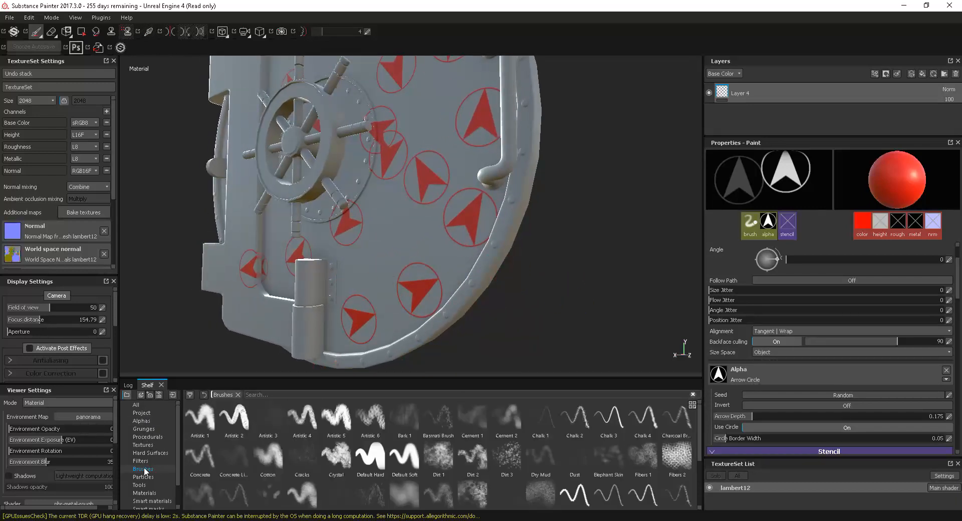
{"action": "left_click", "coordinate": [436, 455]}
{"action": "left_click_drag", "start_coordinate": [534, 279], "coordinate": [514, 280], "text": "alt"}
{"action": "right_click_drag", "start_coordinate": [514, 280], "coordinate": [673, 334], "text": "alt"}
{"action": "left_click_drag", "start_coordinate": [673, 334], "coordinate": [487, 284], "text": "alt"}
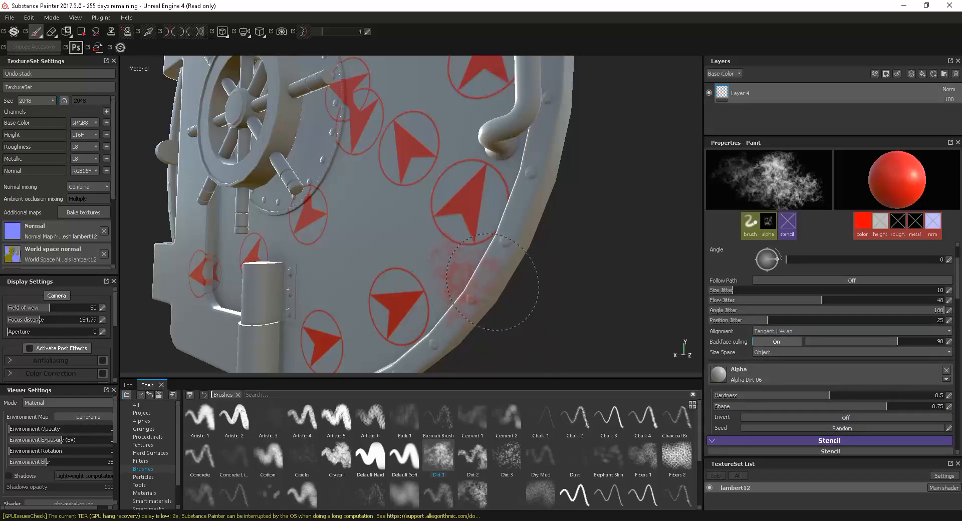
{"action": "mouse_move", "coordinate": [503, 270]}
{"action": "left_mouse_down", "text": "alt"}
{"action": "mouse_move", "coordinate": [548, 268]}
{"action": "mouse_move", "coordinate": [511, 221]}
{"action": "left_mouse_up", "text": "alt"}
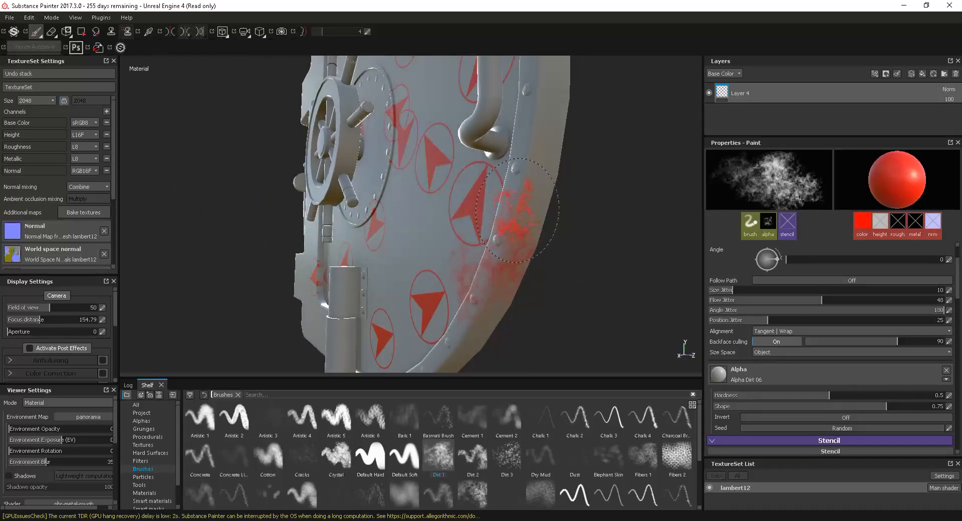
Step: Set the brush alpha to Arrow Circle and paint large arrows wrapping over the door's rim near the handle
{"action": "left_click", "coordinate": [144, 422]}
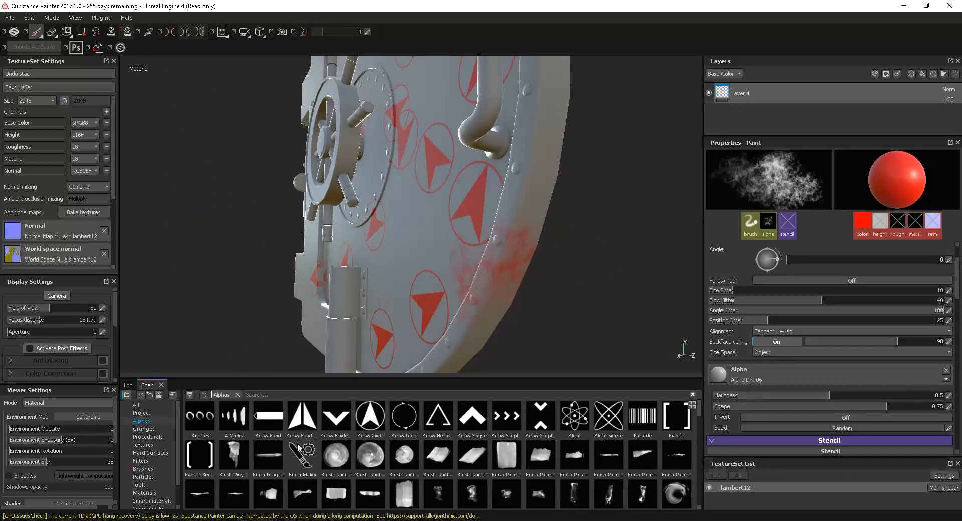
{"action": "left_click", "coordinate": [374, 418]}
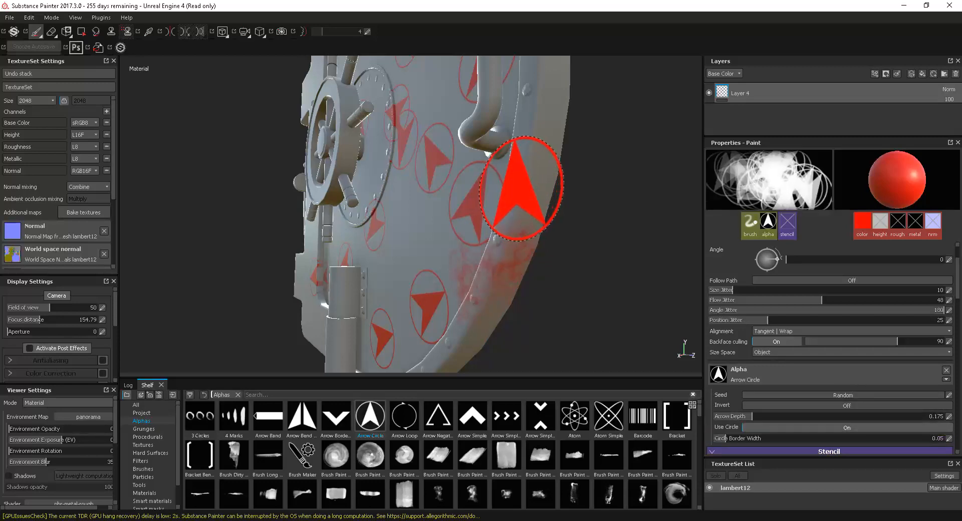
{"action": "mouse_move", "coordinate": [522, 185]}
{"action": "left_mouse_down", "text": "alt"}
{"action": "mouse_move", "coordinate": [548, 242]}
{"action": "mouse_move", "coordinate": [526, 215]}
{"action": "mouse_move", "coordinate": [575, 242]}
{"action": "mouse_move", "coordinate": [493, 276]}
{"action": "mouse_move", "coordinate": [511, 274]}
{"action": "left_mouse_up", "text": "alt"}
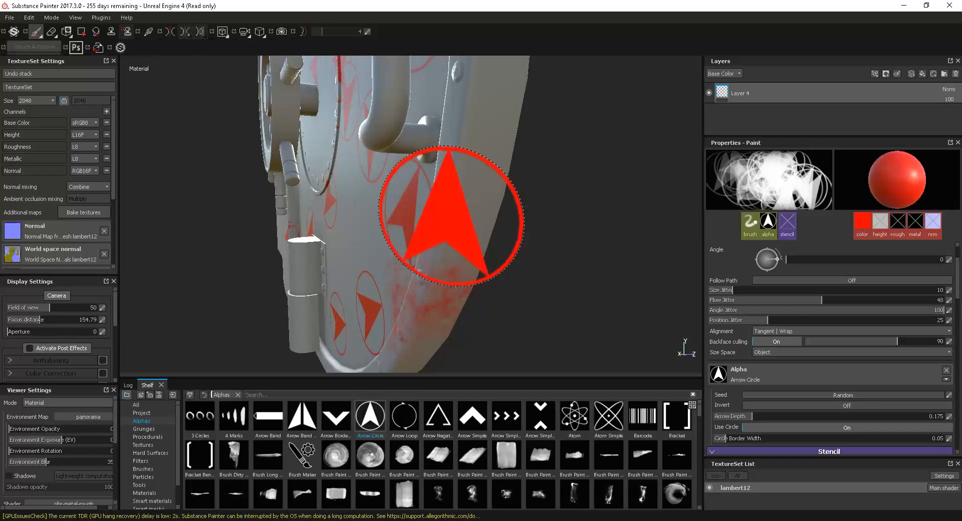
{"action": "mouse_move", "coordinate": [554, 269]}
{"action": "left_mouse_down", "text": "alt"}
{"action": "mouse_move", "coordinate": [615, 264]}
{"action": "mouse_move", "coordinate": [518, 252]}
{"action": "mouse_move", "coordinate": [552, 254]}
{"action": "left_mouse_up", "text": "alt"}
{"action": "mouse_move", "coordinate": [466, 213]}
{"action": "left_mouse_down", "text": "alt"}
{"action": "mouse_move", "coordinate": [491, 232]}
{"action": "mouse_move", "coordinate": [500, 285]}
{"action": "mouse_move", "coordinate": [524, 265]}
{"action": "left_mouse_up", "text": "alt"}
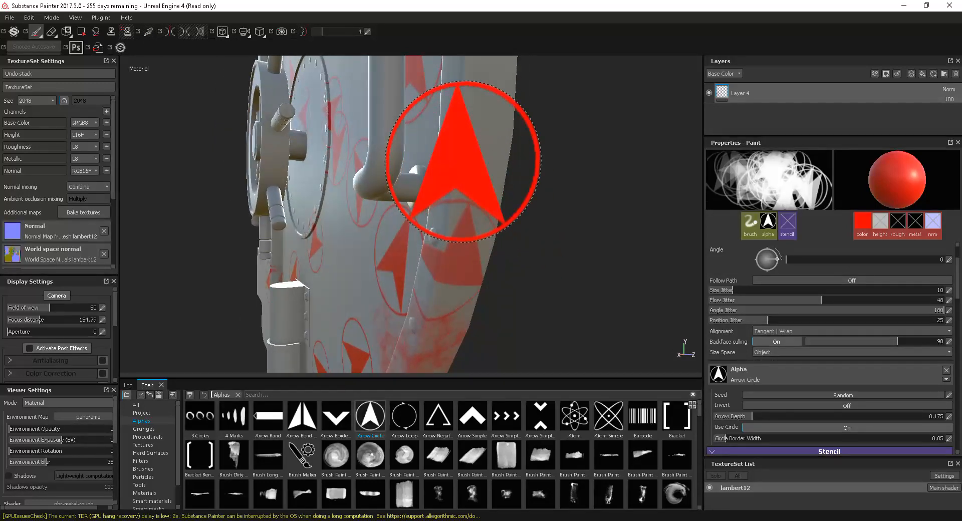
{"action": "mouse_move", "coordinate": [551, 288]}
{"action": "left_mouse_down", "text": "alt"}
{"action": "mouse_move", "coordinate": [555, 300]}
{"action": "mouse_move", "coordinate": [487, 305]}
{"action": "mouse_move", "coordinate": [503, 305]}
{"action": "left_mouse_up", "text": "alt"}
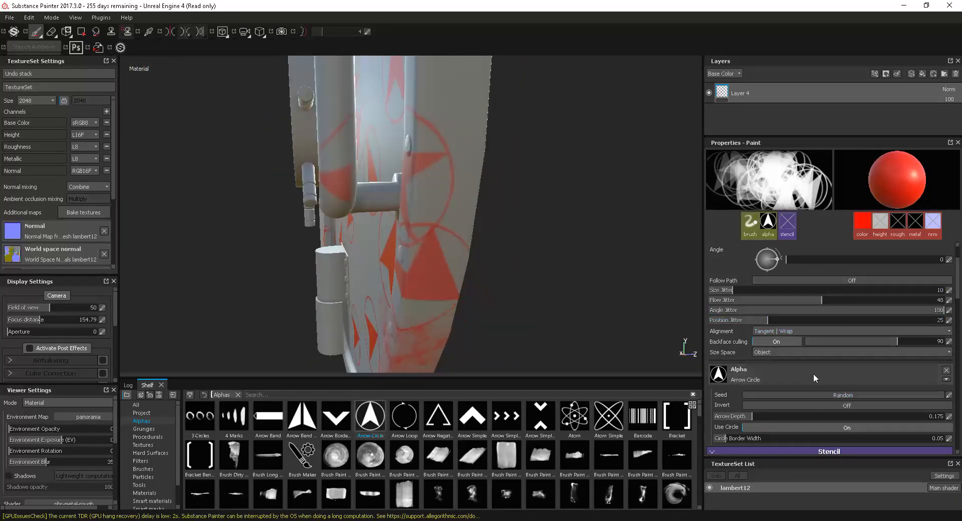
Step: Change the brush alignment to Tangent | Planar and paint arrows over the rim beside the handle
{"action": "left_click", "coordinate": [805, 331]}
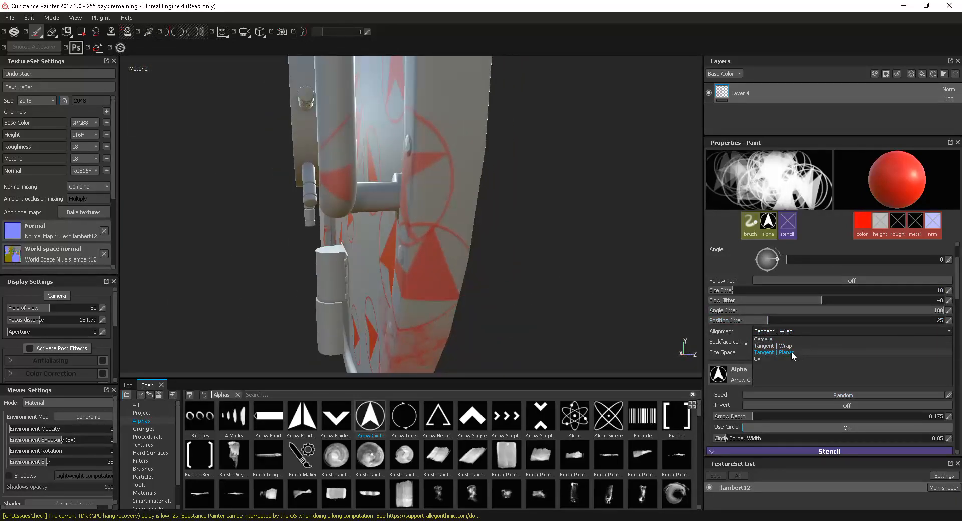
{"action": "left_click", "coordinate": [792, 352]}
{"action": "left_click_drag", "start_coordinate": [426, 228], "coordinate": [468, 217], "text": "alt"}
{"action": "mouse_move", "coordinate": [468, 217]}
{"action": "middle_mouse_down", "text": "alt"}
{"action": "mouse_move", "coordinate": [449, 249]}
{"action": "mouse_move", "coordinate": [467, 314]}
{"action": "middle_mouse_up", "text": "alt"}
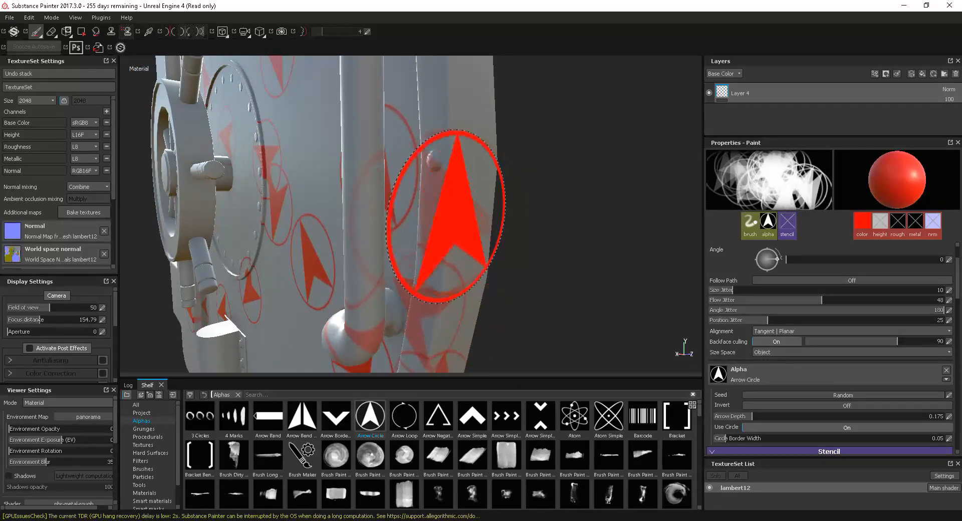
{"action": "mouse_move", "coordinate": [564, 291]}
{"action": "left_mouse_down", "text": "alt"}
{"action": "mouse_move", "coordinate": [440, 266]}
{"action": "mouse_move", "coordinate": [481, 279]}
{"action": "mouse_move", "coordinate": [476, 354]}
{"action": "left_mouse_up", "text": "alt"}
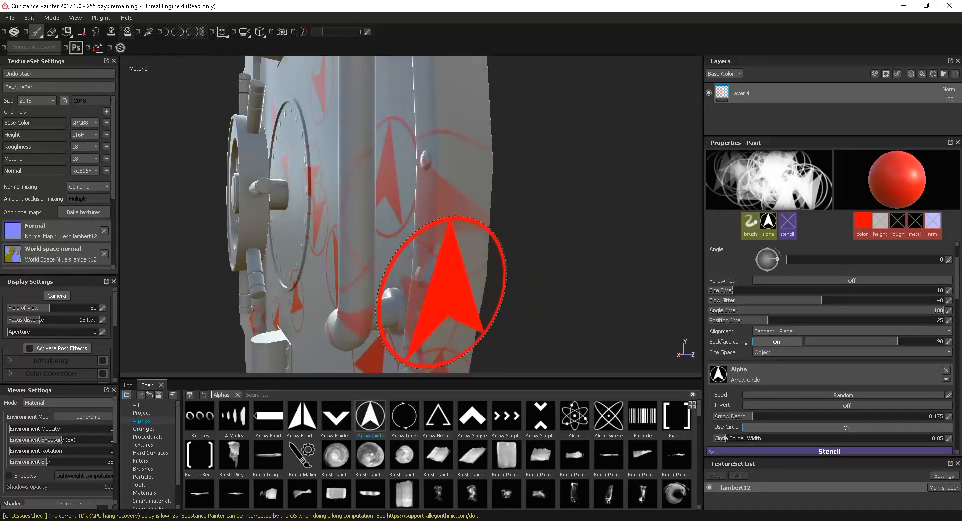
Step: Set the brush alignment to Tangent | Wrap and stamp an arrow across the edge of the door's unpainted outer rim
{"action": "mouse_move", "coordinate": [580, 301]}
{"action": "left_mouse_down", "text": "alt"}
{"action": "mouse_move", "coordinate": [481, 203]}
{"action": "mouse_move", "coordinate": [498, 200]}
{"action": "mouse_move", "coordinate": [523, 333]}
{"action": "mouse_move", "coordinate": [380, 208]}
{"action": "left_mouse_up", "text": "alt"}
{"action": "middle_click_drag", "start_coordinate": [381, 208], "coordinate": [511, 227], "text": "alt"}
{"action": "left_click_drag", "start_coordinate": [511, 228], "coordinate": [419, 241], "text": "alt"}
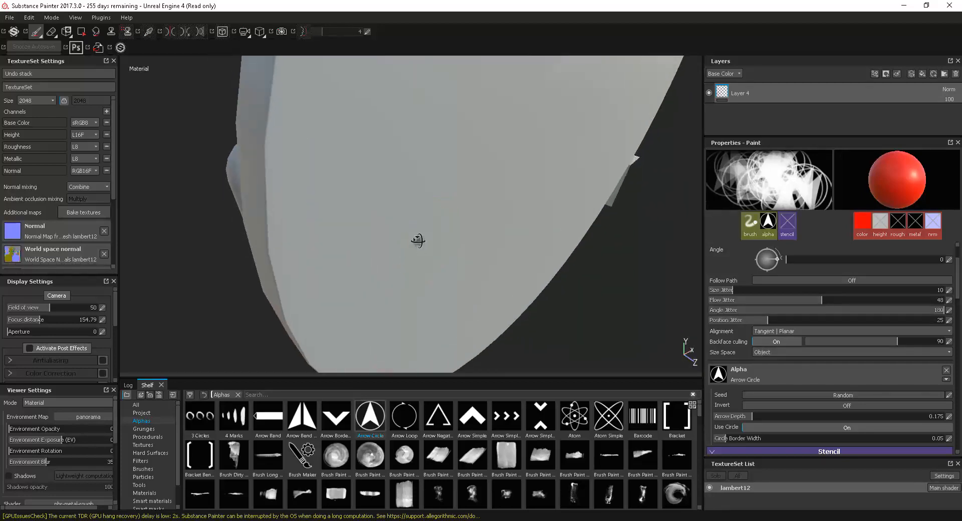
{"action": "middle_click_drag", "start_coordinate": [418, 241], "coordinate": [518, 326], "text": "alt"}
{"action": "mouse_move", "coordinate": [518, 326]}
{"action": "left_mouse_down", "text": "alt"}
{"action": "mouse_move", "coordinate": [485, 288]}
{"action": "mouse_move", "coordinate": [493, 286]}
{"action": "left_mouse_up", "text": "alt"}
{"action": "middle_click_drag", "start_coordinate": [494, 286], "coordinate": [430, 276], "text": "alt"}
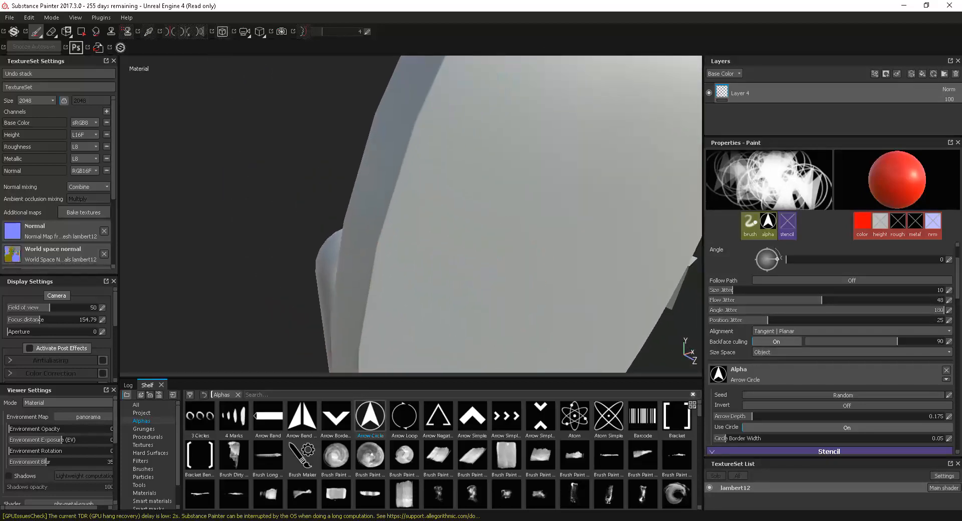
{"action": "left_click", "coordinate": [799, 331]}
{"action": "left_click", "coordinate": [780, 346]}
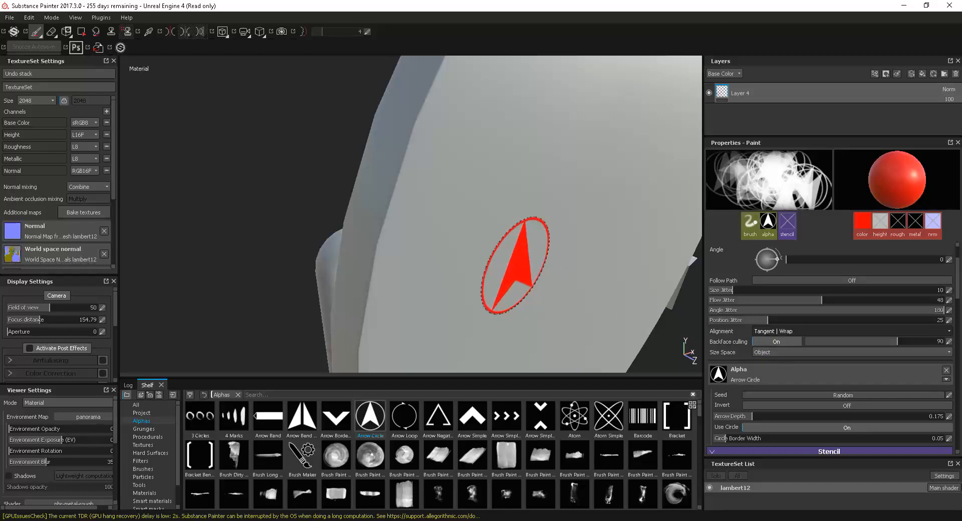
{"action": "left_click_drag", "start_coordinate": [522, 327], "coordinate": [481, 276], "text": "alt"}
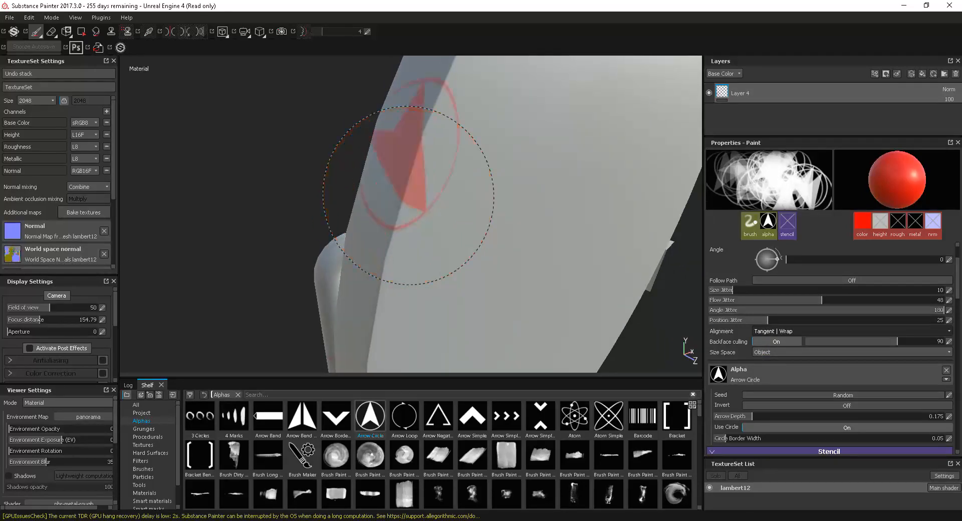
{"action": "mouse_move", "coordinate": [498, 322]}
{"action": "left_mouse_down", "text": "alt"}
{"action": "mouse_move", "coordinate": [525, 264]}
{"action": "mouse_move", "coordinate": [644, 262]}
{"action": "mouse_move", "coordinate": [480, 257]}
{"action": "left_mouse_up", "text": "alt"}
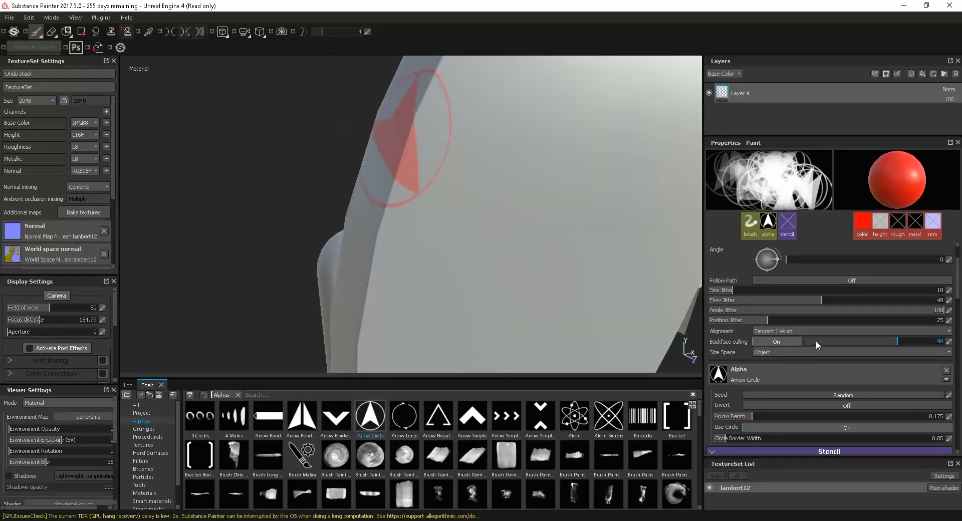
Step: Switch the brush alignment to Tangent | Planar and stamp arrows over the rim edge below the wrapped arrow
{"action": "left_click", "coordinate": [807, 331]}
{"action": "left_click", "coordinate": [793, 352]}
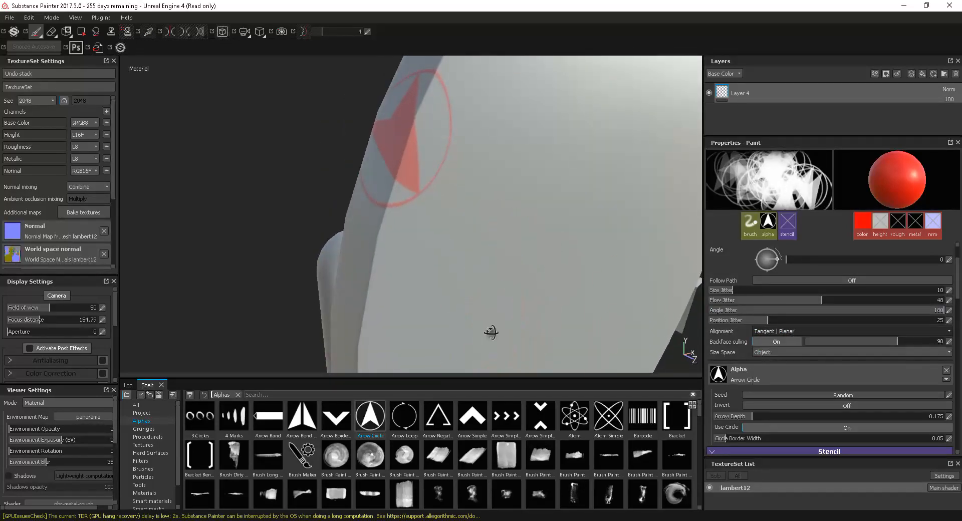
{"action": "left_click_drag", "start_coordinate": [490, 330], "coordinate": [546, 328], "text": "alt"}
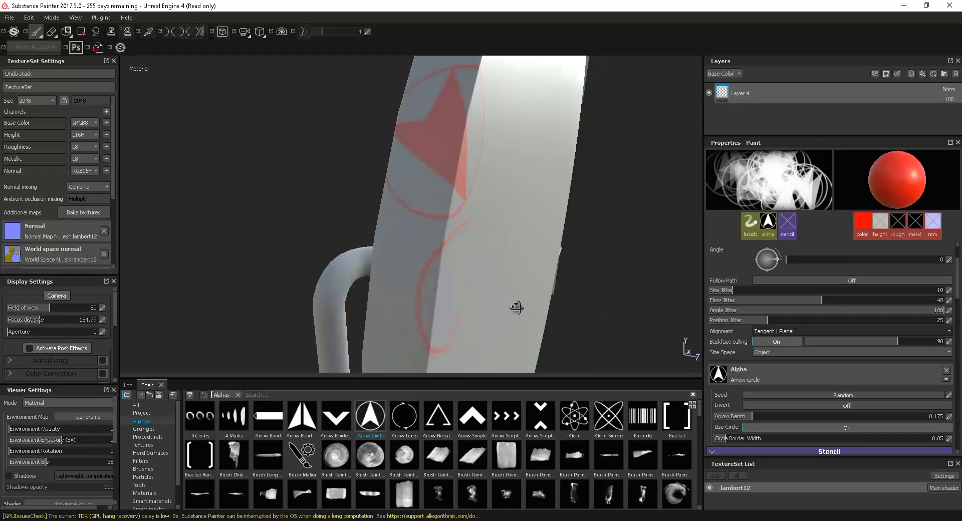
{"action": "left_click_drag", "start_coordinate": [511, 307], "coordinate": [454, 305], "text": "alt"}
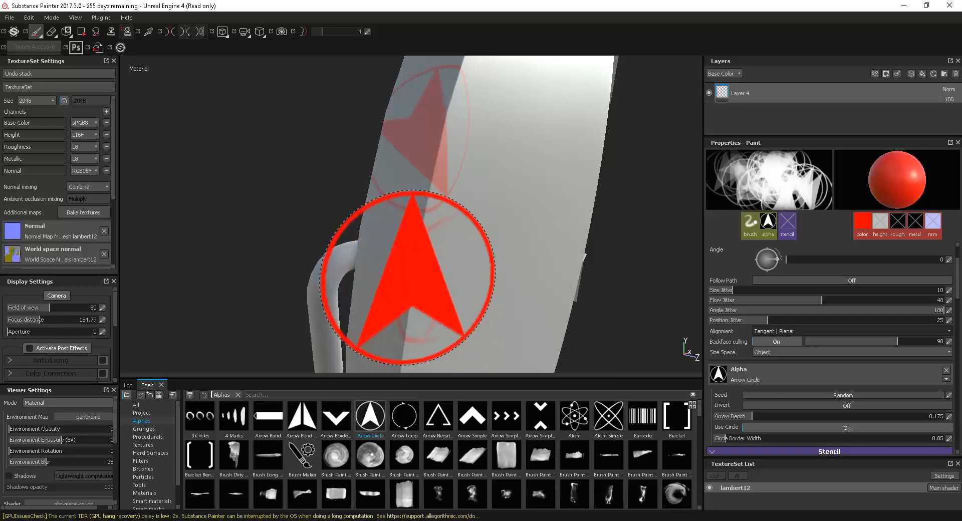
{"action": "mouse_move", "coordinate": [407, 251]}
{"action": "left_mouse_down", "text": "alt"}
{"action": "mouse_move", "coordinate": [543, 300]}
{"action": "mouse_move", "coordinate": [488, 297]}
{"action": "mouse_move", "coordinate": [419, 231]}
{"action": "left_mouse_up", "text": "alt"}
{"action": "mouse_move", "coordinate": [440, 278]}
{"action": "left_mouse_down", "text": "alt"}
{"action": "mouse_move", "coordinate": [608, 251]}
{"action": "mouse_move", "coordinate": [369, 245]}
{"action": "mouse_move", "coordinate": [465, 233]}
{"action": "mouse_move", "coordinate": [489, 219]}
{"action": "mouse_move", "coordinate": [457, 217]}
{"action": "mouse_move", "coordinate": [477, 322]}
{"action": "mouse_move", "coordinate": [555, 273]}
{"action": "mouse_move", "coordinate": [449, 262]}
{"action": "mouse_move", "coordinate": [519, 273]}
{"action": "mouse_move", "coordinate": [494, 161]}
{"action": "left_mouse_up", "text": "alt"}
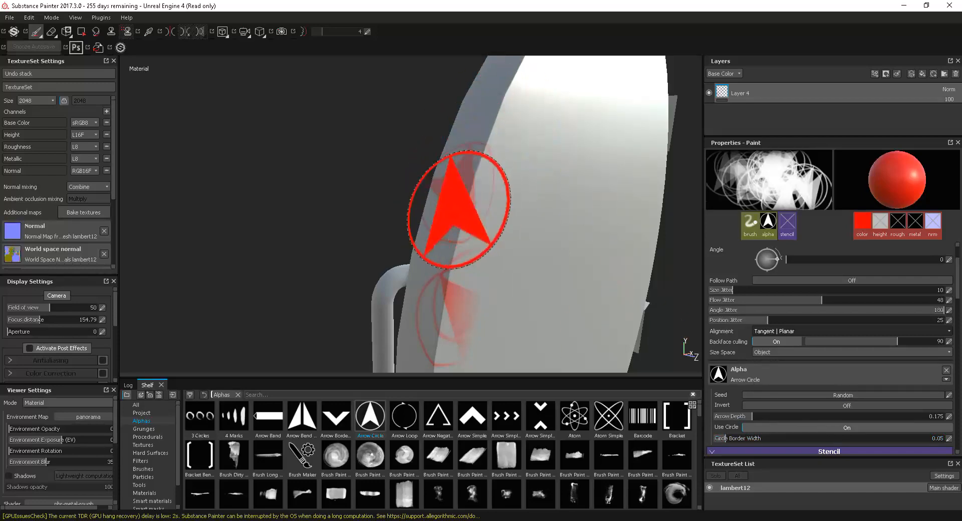
{"action": "mouse_move", "coordinate": [554, 256]}
{"action": "left_mouse_down", "text": "alt"}
{"action": "mouse_move", "coordinate": [558, 230]}
{"action": "mouse_move", "coordinate": [485, 266]}
{"action": "mouse_move", "coordinate": [536, 268]}
{"action": "left_mouse_up", "text": "alt"}
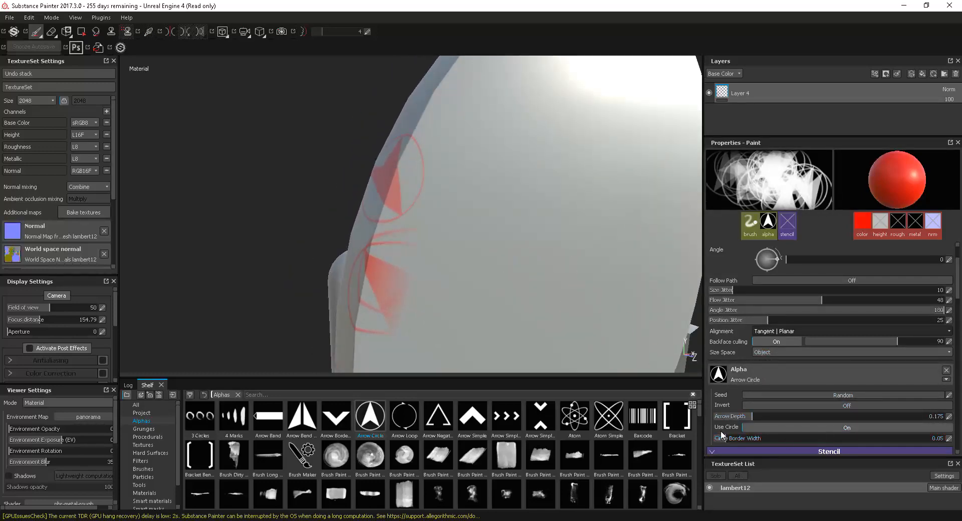
Step: Set the brush alignment to Camera and preview the arrow brush over the door's front face and rim
{"action": "left_click", "coordinate": [794, 332]}
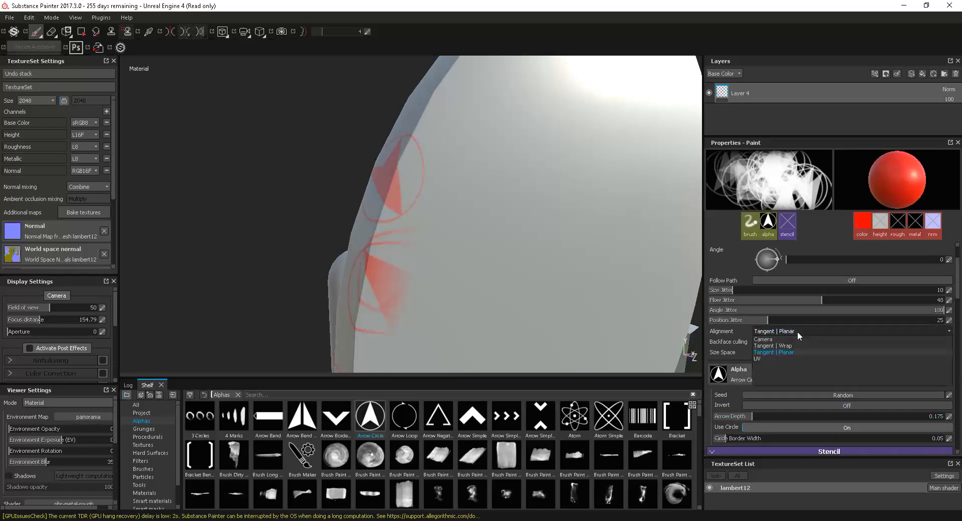
{"action": "left_click", "coordinate": [763, 339]}
{"action": "mouse_move", "coordinate": [496, 274]}
{"action": "left_mouse_down", "text": "alt"}
{"action": "mouse_move", "coordinate": [694, 289]}
{"action": "mouse_move", "coordinate": [669, 288]}
{"action": "left_mouse_up", "text": "alt"}
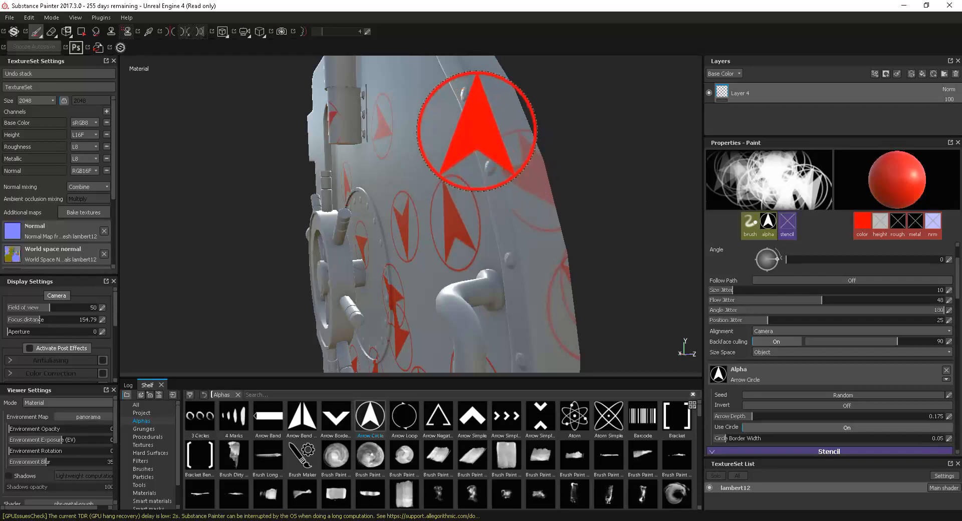
{"action": "mouse_move", "coordinate": [595, 302]}
{"action": "left_mouse_down", "text": "alt"}
{"action": "mouse_move", "coordinate": [539, 316]}
{"action": "mouse_move", "coordinate": [600, 306]}
{"action": "left_mouse_up", "text": "alt"}
{"action": "left_click_drag", "start_coordinate": [544, 283], "coordinate": [536, 281], "text": "alt"}
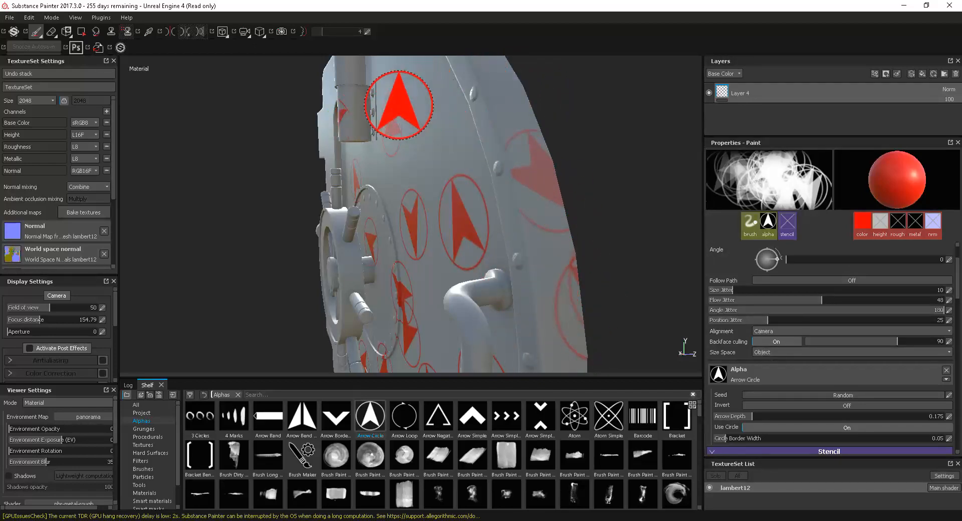
{"action": "mouse_move", "coordinate": [548, 139]}
{"action": "left_mouse_down", "text": "alt"}
{"action": "mouse_move", "coordinate": [505, 214]}
{"action": "mouse_move", "coordinate": [597, 172]}
{"action": "mouse_move", "coordinate": [573, 170]}
{"action": "left_mouse_up", "text": "alt"}
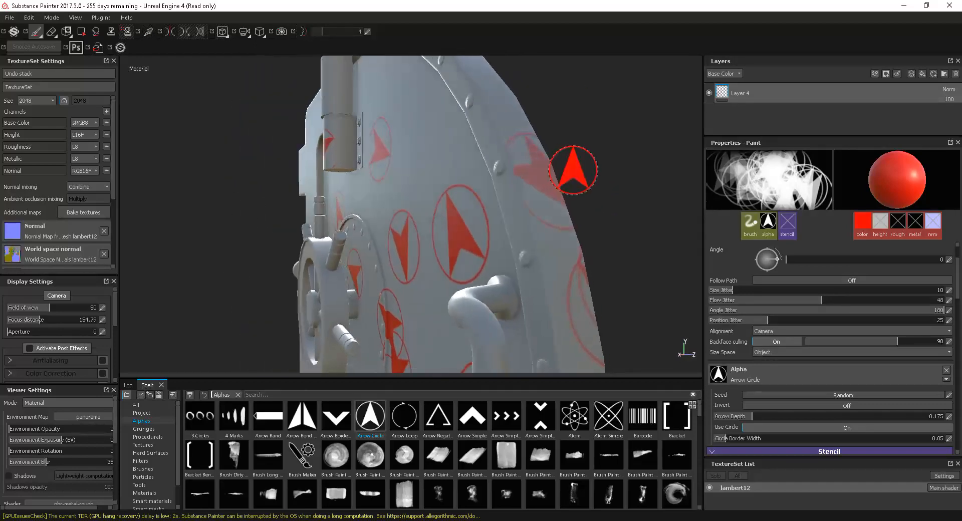
{"action": "middle_click_drag", "start_coordinate": [573, 170], "coordinate": [546, 251], "text": "alt"}
{"action": "mouse_move", "coordinate": [538, 268]}
{"action": "left_mouse_down", "text": "alt"}
{"action": "mouse_move", "coordinate": [533, 286]}
{"action": "mouse_move", "coordinate": [548, 295]}
{"action": "left_mouse_up", "text": "alt"}
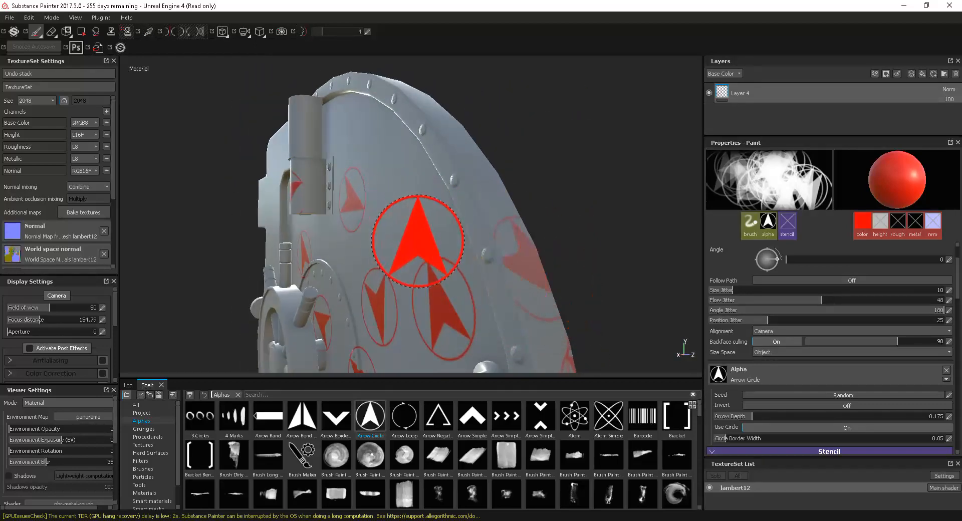
{"action": "left_click_drag", "start_coordinate": [426, 239], "coordinate": [554, 245], "text": "alt+shift"}
{"action": "left_click_drag", "start_coordinate": [389, 204], "coordinate": [337, 211], "text": "alt"}
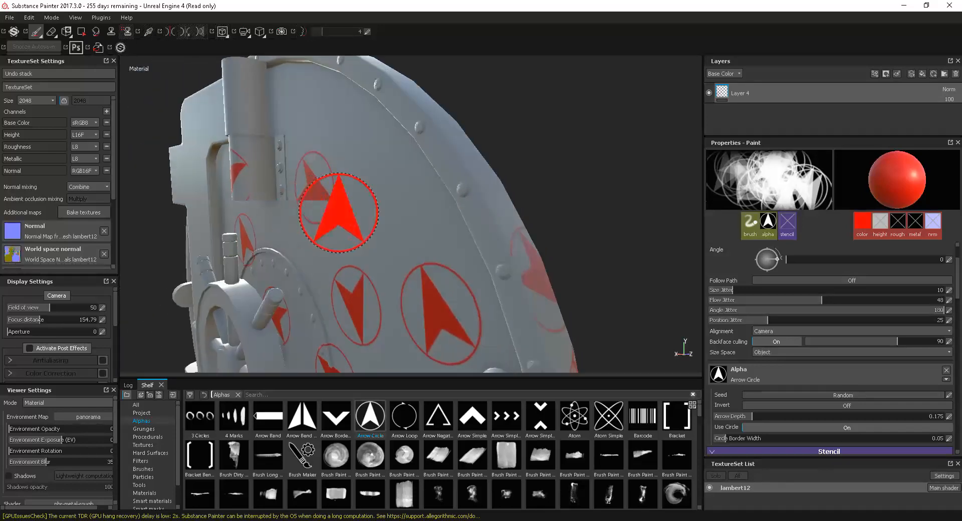
{"action": "left_click_drag", "start_coordinate": [397, 210], "coordinate": [338, 217], "text": "alt"}
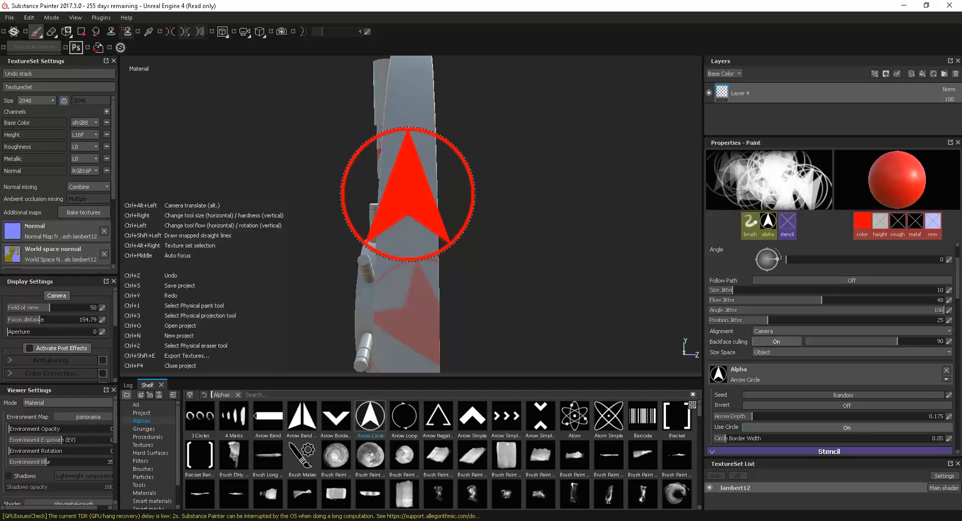
Step: Set the position jitter to 0 and paint a row of small arrows along the door's rim with a smaller brush
{"action": "right_click_drag", "start_coordinate": [409, 194], "coordinate": [358, 193], "text": "ctrl"}
{"action": "left_click_drag", "start_coordinate": [421, 203], "coordinate": [410, 216], "text": "alt"}
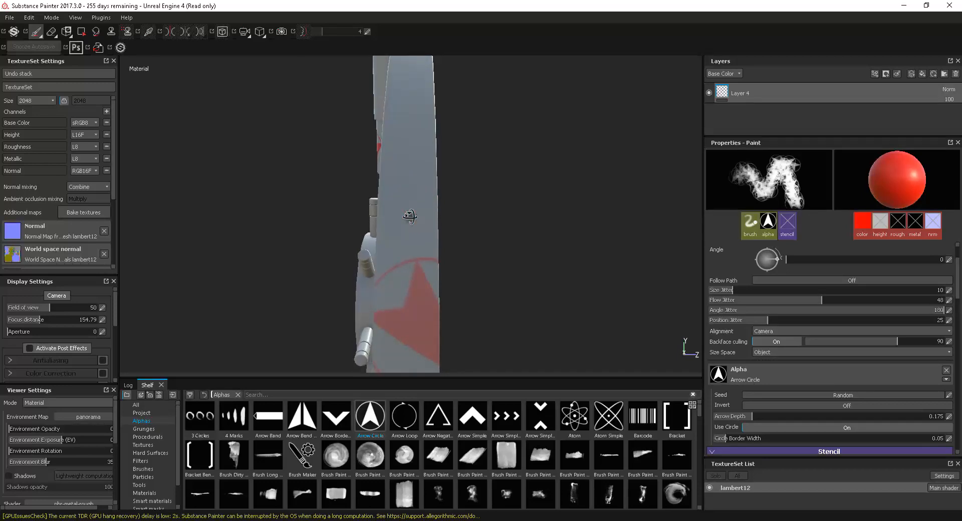
{"action": "mouse_move", "coordinate": [515, 237]}
{"action": "left_mouse_down", "text": "alt"}
{"action": "mouse_move", "coordinate": [483, 254]}
{"action": "mouse_move", "coordinate": [501, 248]}
{"action": "left_mouse_up", "text": "alt"}
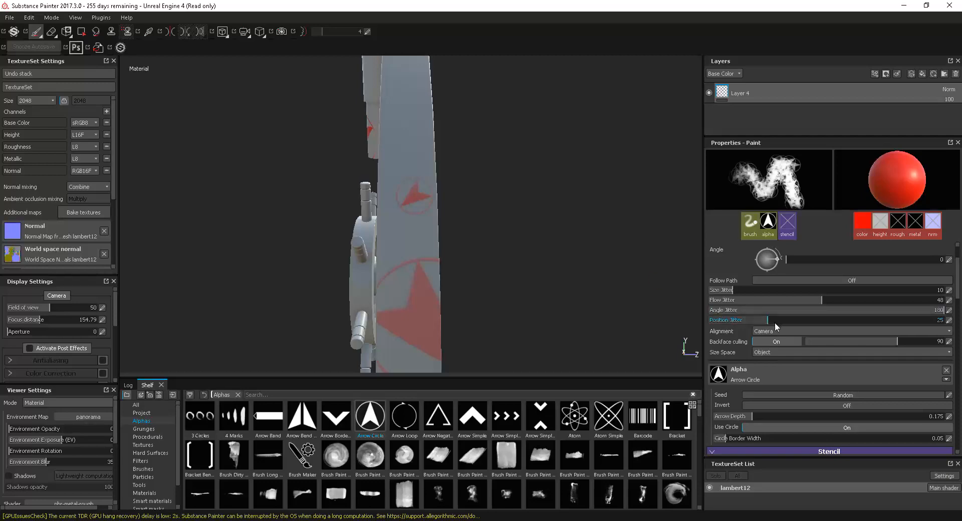
{"action": "left_click_drag", "start_coordinate": [757, 320], "coordinate": [683, 311]}
{"action": "left_click_drag", "start_coordinate": [415, 215], "coordinate": [414, 174], "text": "alt"}
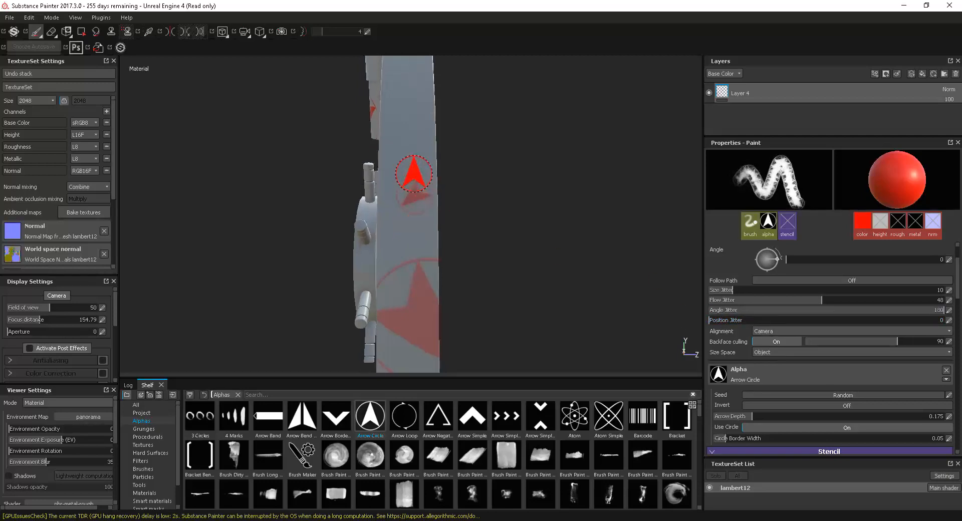
{"action": "mouse_move", "coordinate": [451, 236]}
{"action": "left_mouse_down", "text": "alt"}
{"action": "mouse_move", "coordinate": [415, 215]}
{"action": "mouse_move", "coordinate": [425, 257]}
{"action": "mouse_move", "coordinate": [563, 264]}
{"action": "mouse_move", "coordinate": [569, 232]}
{"action": "mouse_move", "coordinate": [361, 285]}
{"action": "mouse_move", "coordinate": [533, 279]}
{"action": "mouse_move", "coordinate": [440, 285]}
{"action": "mouse_move", "coordinate": [396, 275]}
{"action": "left_mouse_up", "text": "alt"}
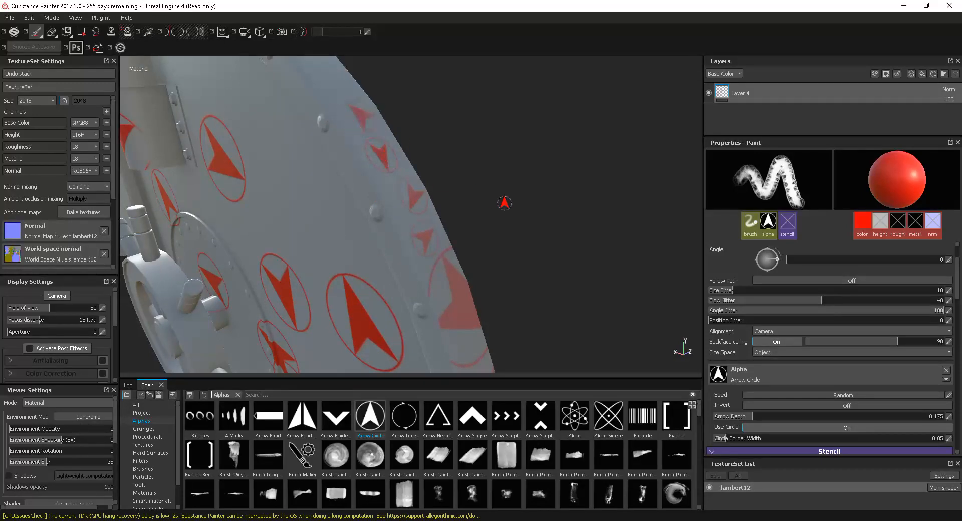
Step: Stamp an arrow on the outer edge of the door's handwheel using the Camera alignment
{"action": "mouse_move", "coordinate": [537, 220]}
{"action": "left_mouse_down", "text": "alt"}
{"action": "mouse_move", "coordinate": [563, 221]}
{"action": "mouse_move", "coordinate": [450, 212]}
{"action": "mouse_move", "coordinate": [699, 192]}
{"action": "mouse_move", "coordinate": [476, 184]}
{"action": "mouse_move", "coordinate": [497, 203]}
{"action": "left_mouse_up", "text": "alt"}
{"action": "left_click_drag", "start_coordinate": [439, 268], "coordinate": [393, 240], "text": "alt"}
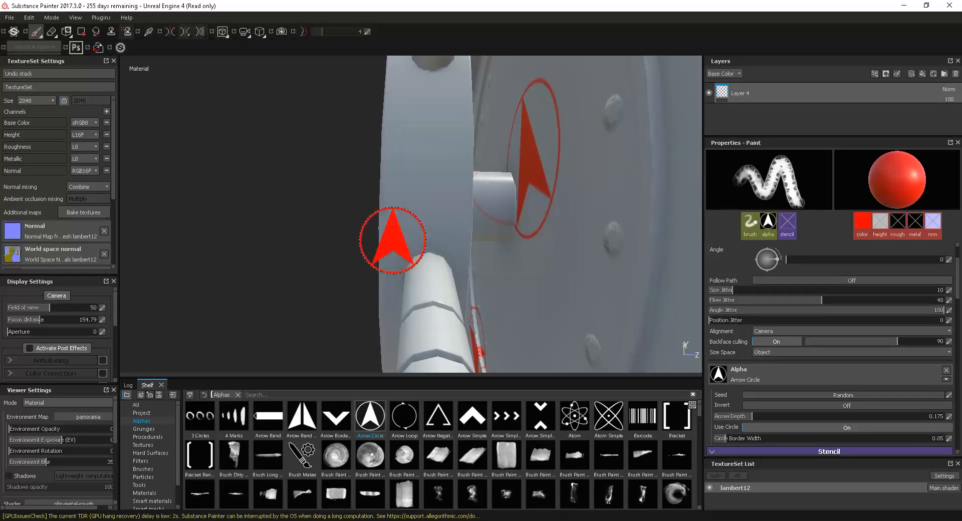
{"action": "left_click", "coordinate": [426, 170]}
{"action": "mouse_move", "coordinate": [446, 220]}
{"action": "left_mouse_down", "text": "alt"}
{"action": "mouse_move", "coordinate": [473, 243]}
{"action": "mouse_move", "coordinate": [534, 227]}
{"action": "mouse_move", "coordinate": [447, 185]}
{"action": "mouse_move", "coordinate": [452, 236]}
{"action": "left_mouse_up", "text": "alt"}
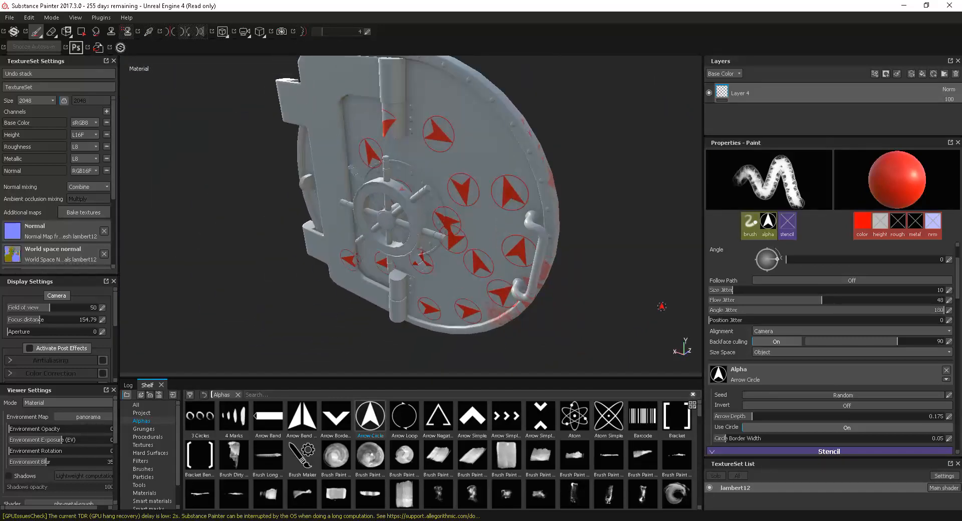
{"action": "left_click", "coordinate": [803, 331]}
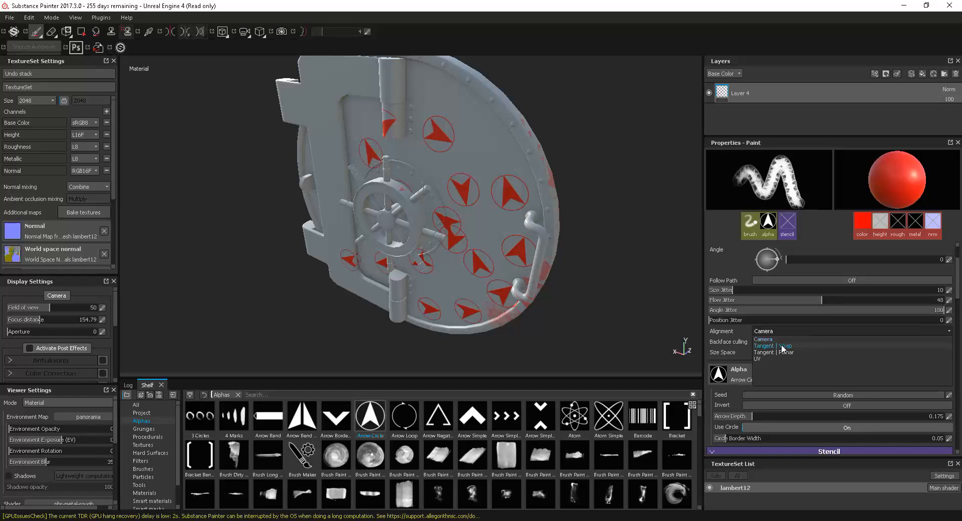
{"action": "left_click", "coordinate": [789, 339]}
{"action": "left_click_drag", "start_coordinate": [412, 214], "coordinate": [419, 197], "text": "alt"}
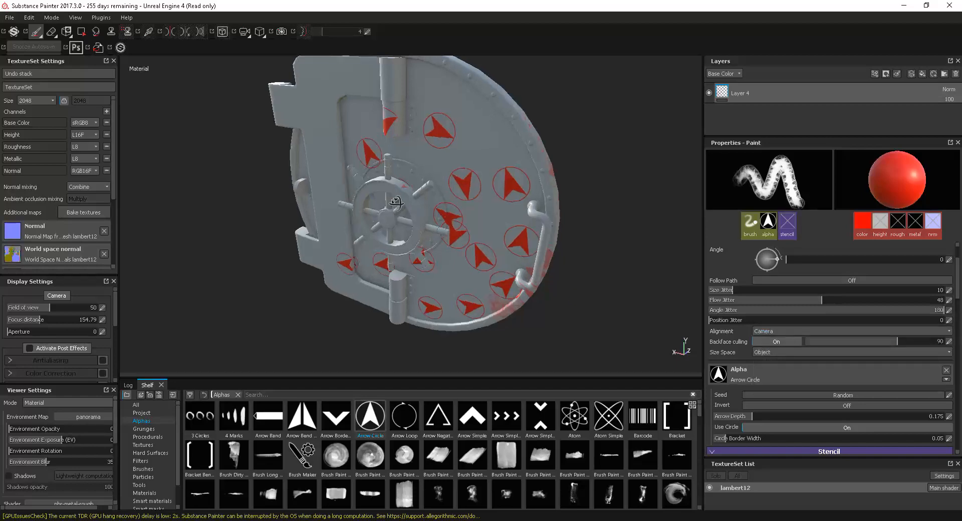
{"action": "middle_click_drag", "start_coordinate": [420, 197], "coordinate": [427, 243], "text": "alt"}
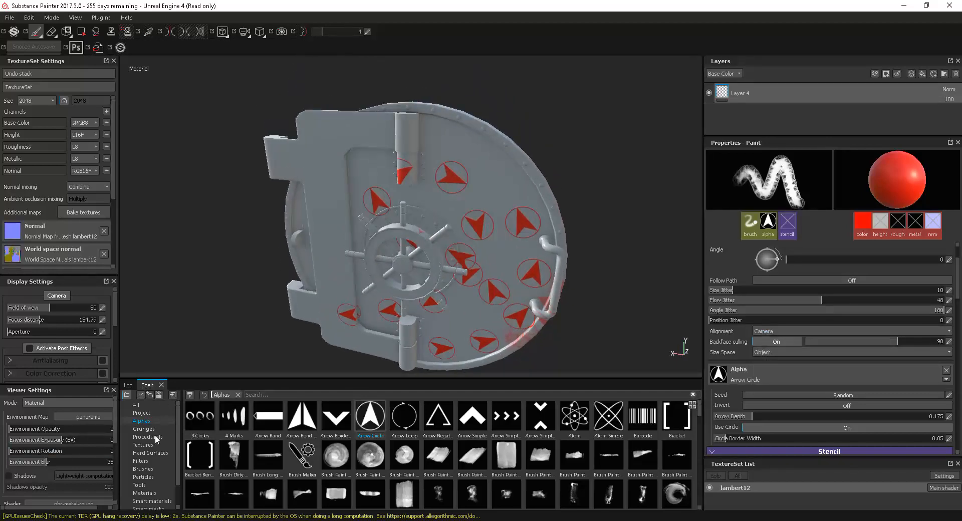
Step: Choose the Default Soft brush preset and paint red over the upper hinge cylinder and the door surface on both sides of it
{"action": "left_click", "coordinate": [143, 468]}
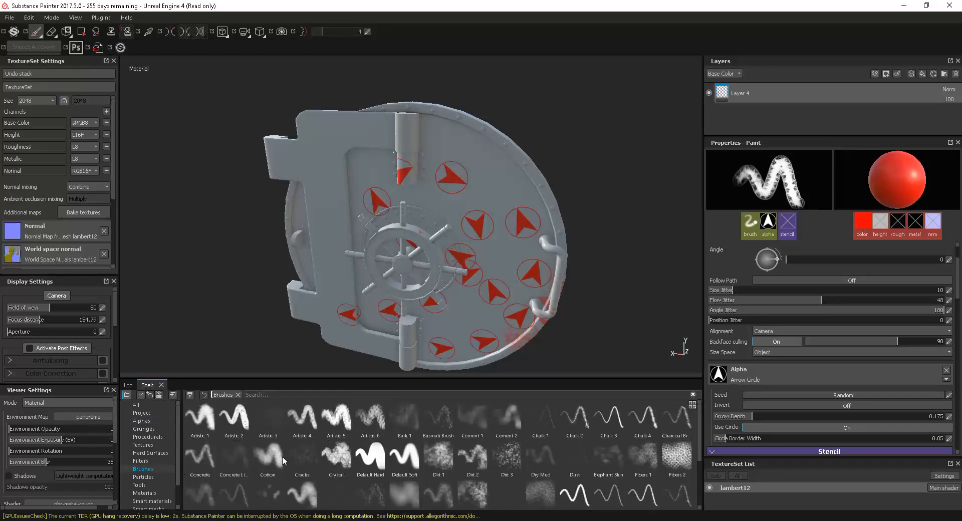
{"action": "left_click", "coordinate": [444, 456]}
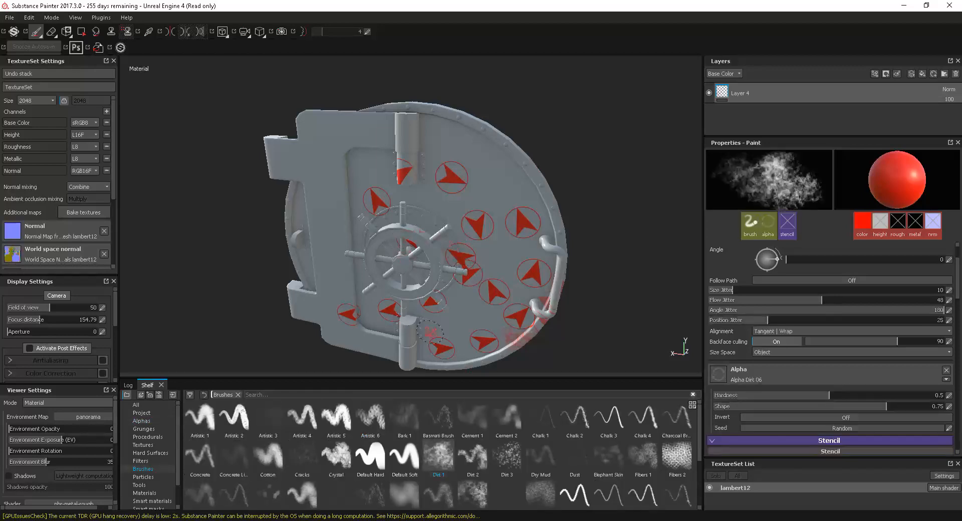
{"action": "left_click", "coordinate": [399, 457]}
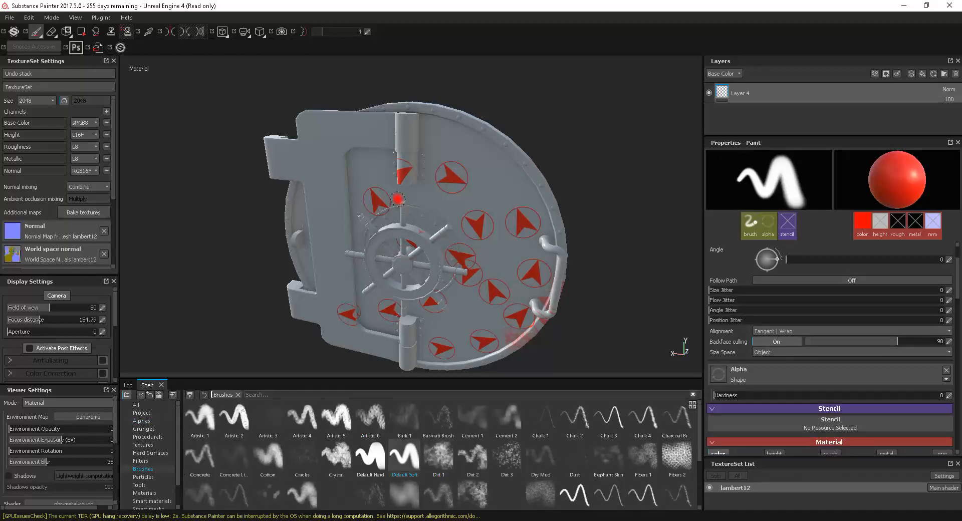
{"action": "middle_click_drag", "start_coordinate": [397, 200], "coordinate": [440, 221], "text": "alt"}
{"action": "right_click_drag", "start_coordinate": [440, 221], "coordinate": [656, 299], "text": "alt"}
{"action": "middle_click_drag", "start_coordinate": [524, 258], "coordinate": [475, 268], "text": "alt"}
{"action": "left_click_drag", "start_coordinate": [474, 269], "coordinate": [431, 253], "text": "alt"}
{"action": "middle_click_drag", "start_coordinate": [431, 254], "coordinate": [493, 283], "text": "alt"}
{"action": "left_click_drag", "start_coordinate": [494, 283], "coordinate": [494, 275], "text": "alt"}
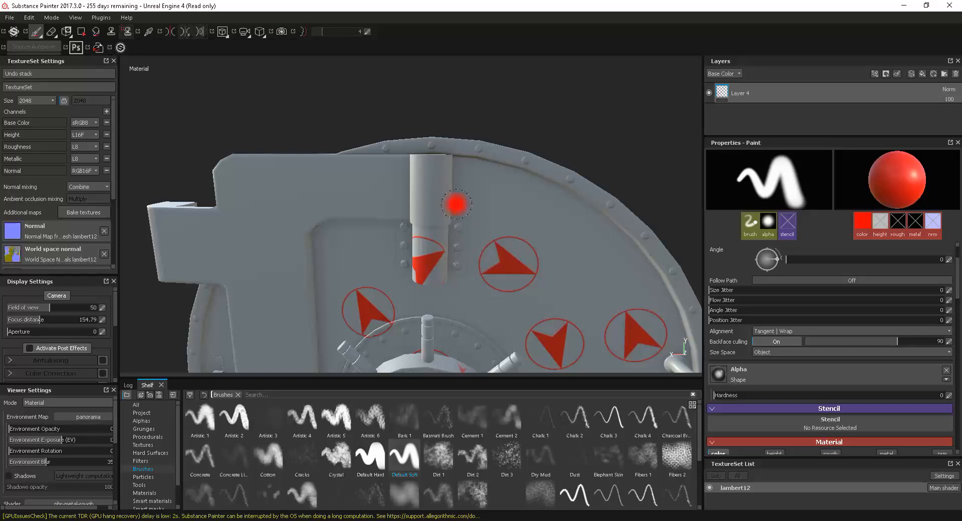
{"action": "mouse_move", "coordinate": [439, 189]}
{"action": "left_mouse_down", "text": "alt"}
{"action": "mouse_move", "coordinate": [486, 211]}
{"action": "mouse_move", "coordinate": [394, 166]}
{"action": "left_mouse_up", "text": "alt"}
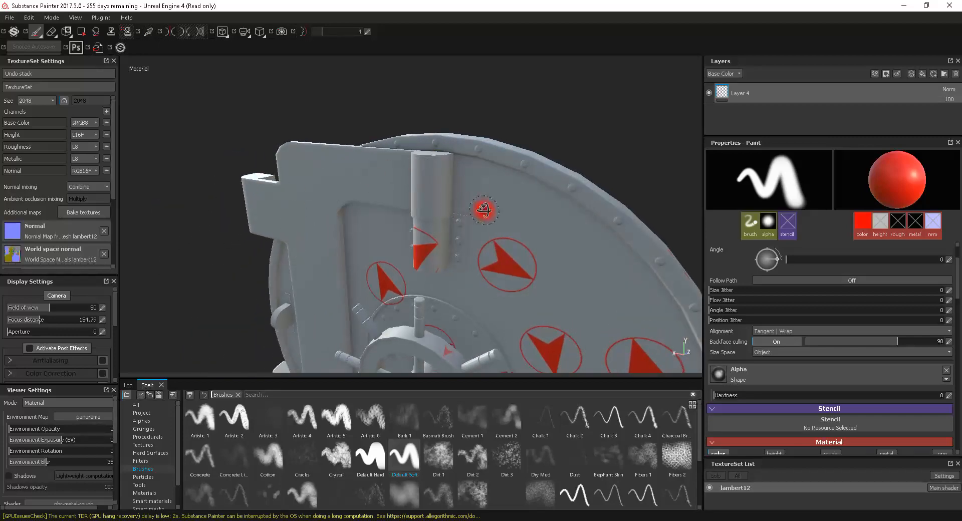
{"action": "mouse_move", "coordinate": [484, 210]}
{"action": "left_mouse_down", "text": "alt"}
{"action": "mouse_move", "coordinate": [500, 194]}
{"action": "mouse_move", "coordinate": [468, 203]}
{"action": "left_mouse_up", "text": "alt"}
{"action": "right_click_drag", "start_coordinate": [469, 203], "coordinate": [580, 245], "text": "alt"}
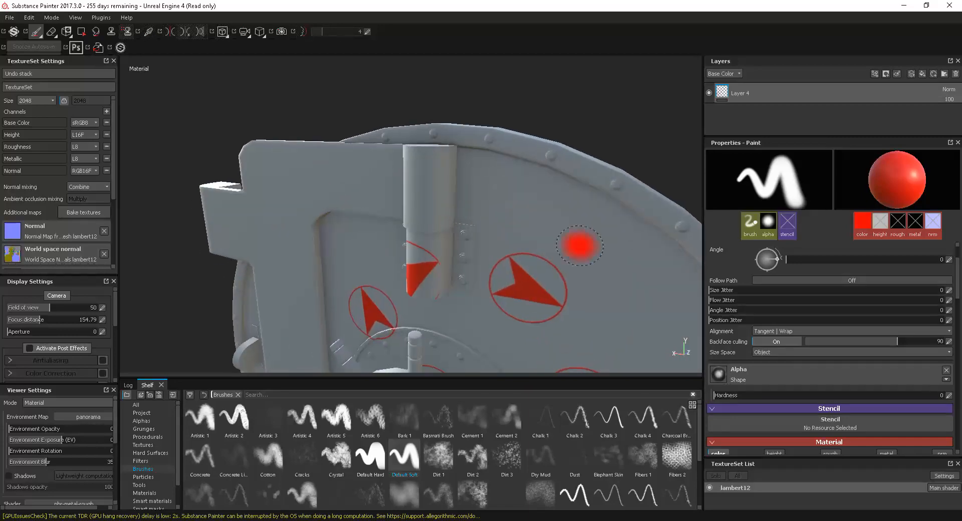
{"action": "mouse_move", "coordinate": [528, 267]}
{"action": "left_mouse_down", "text": "alt"}
{"action": "mouse_move", "coordinate": [511, 234]}
{"action": "mouse_move", "coordinate": [509, 243]}
{"action": "left_mouse_up", "text": "alt"}
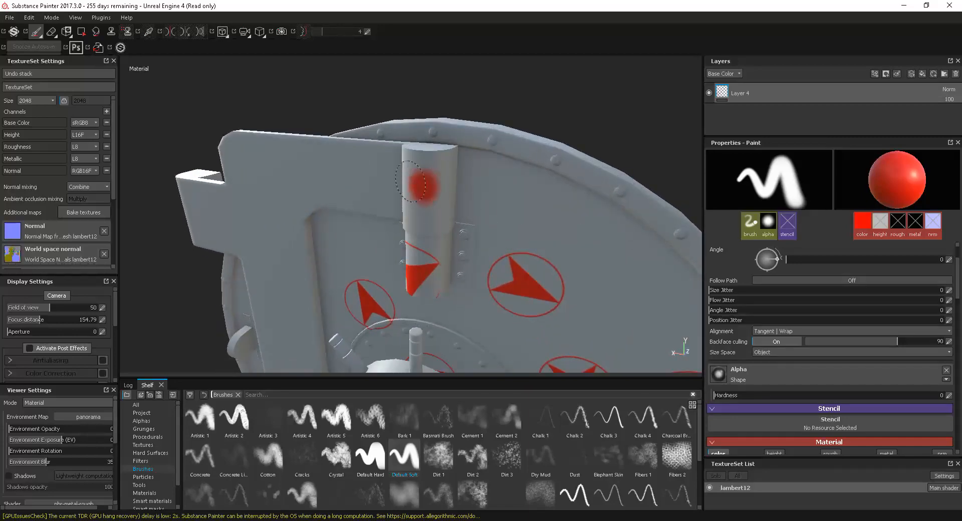
{"action": "mouse_move", "coordinate": [410, 182]}
{"action": "left_mouse_down"}
{"action": "mouse_move", "coordinate": [363, 176]}
{"action": "mouse_move", "coordinate": [394, 170]}
{"action": "left_mouse_up"}
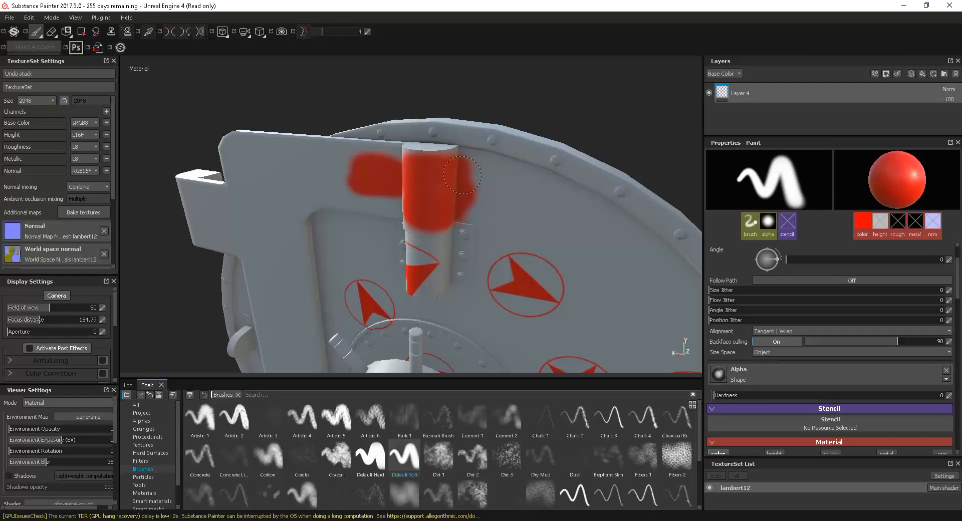
{"action": "left_click_drag", "start_coordinate": [474, 213], "coordinate": [453, 233], "text": "alt"}
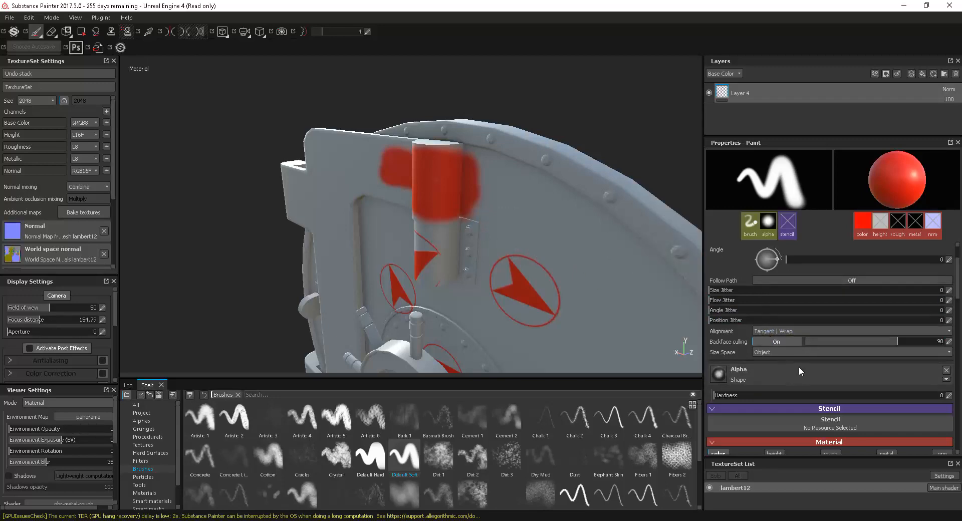
Step: Undo the red strokes on the upper hinge cylinder and the door surface beside it
{"action": "left_click", "coordinate": [776, 341]}
{"action": "left_click_drag", "start_coordinate": [453, 270], "coordinate": [489, 278], "text": "alt"}
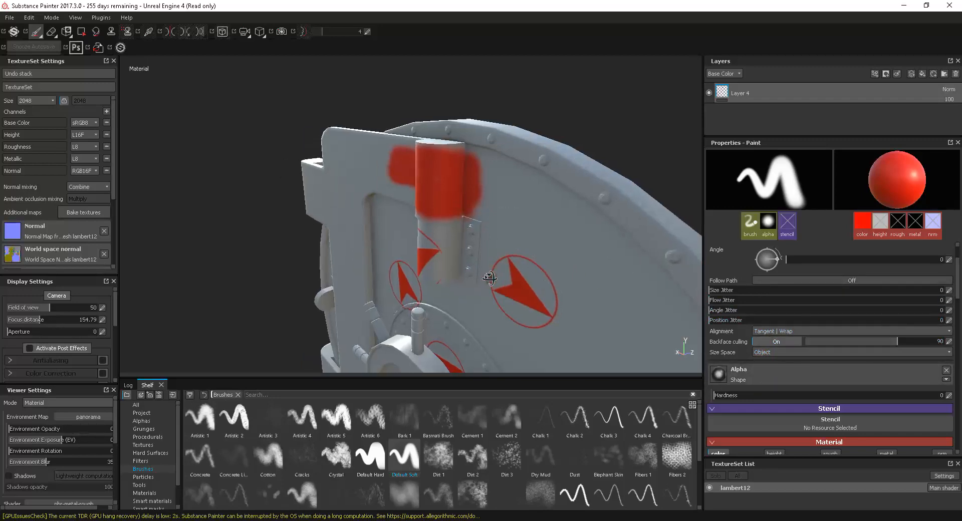
{"action": "key", "text": "ctrl+z"}
{"action": "key", "text": "ctrl+z"}
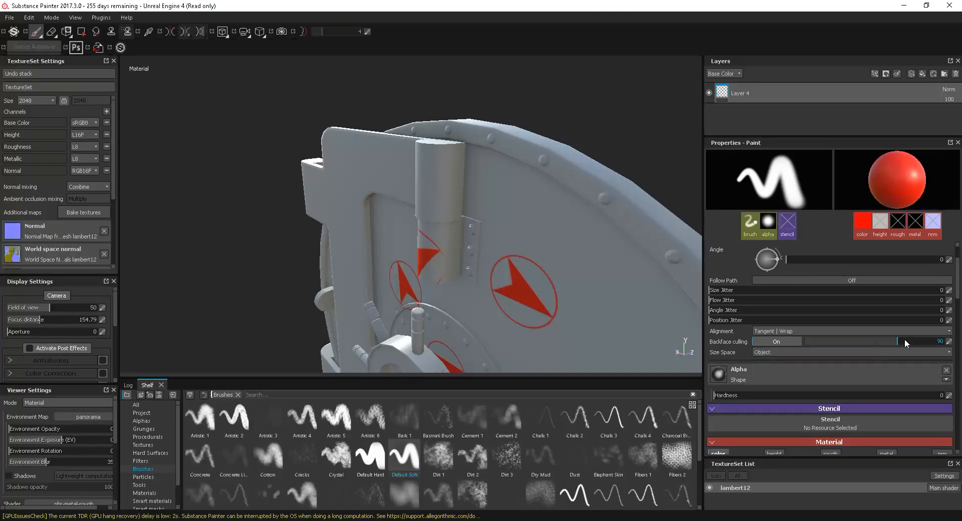
Step: Set the backface culling angle to 28.67 and paint red dabs on the upper hinge cylinder near its edge
{"action": "left_click_drag", "start_coordinate": [536, 258], "coordinate": [556, 321], "text": "alt"}
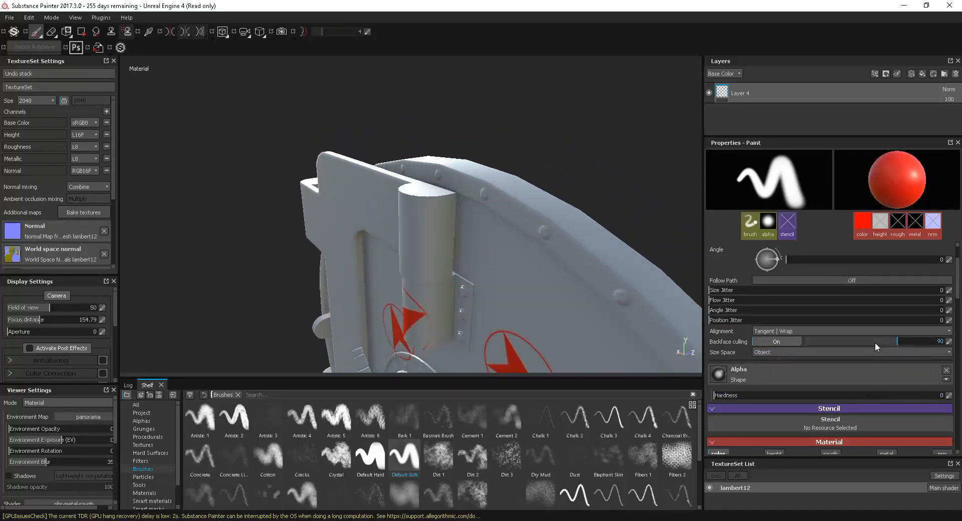
{"action": "left_click_drag", "start_coordinate": [875, 342], "coordinate": [836, 341]}
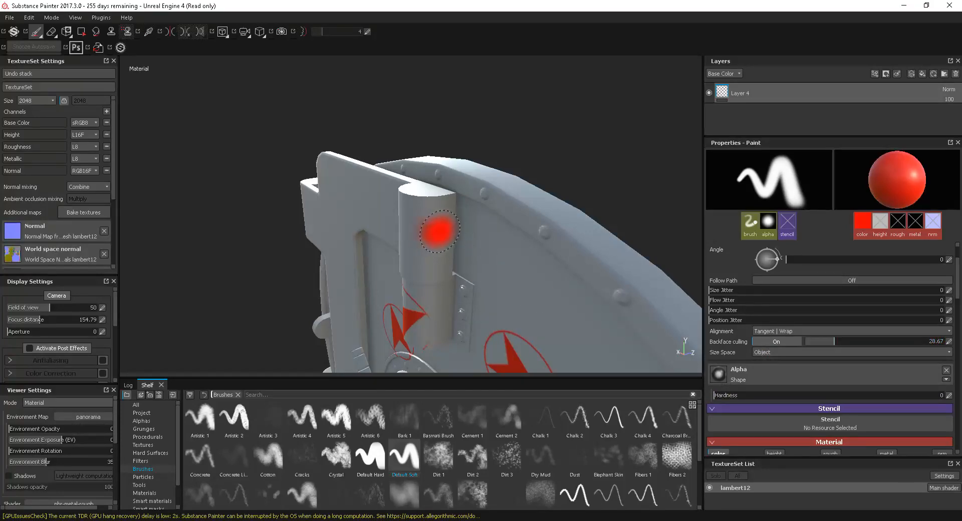
{"action": "mouse_move", "coordinate": [439, 231]}
{"action": "left_mouse_down", "text": "alt"}
{"action": "mouse_move", "coordinate": [453, 270]}
{"action": "mouse_move", "coordinate": [524, 295]}
{"action": "left_mouse_up", "text": "alt"}
{"action": "left_click_drag", "start_coordinate": [464, 251], "coordinate": [453, 250], "text": "alt"}
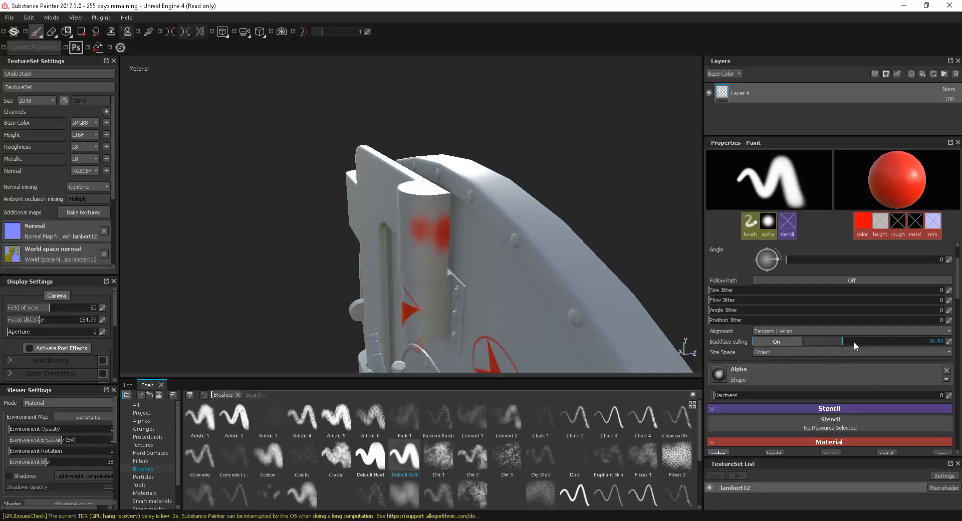
Step: Raise the backface culling angle to 114.12 and add another red dab on the upper hinge cylinder
{"action": "left_click_drag", "start_coordinate": [855, 346], "coordinate": [922, 345]}
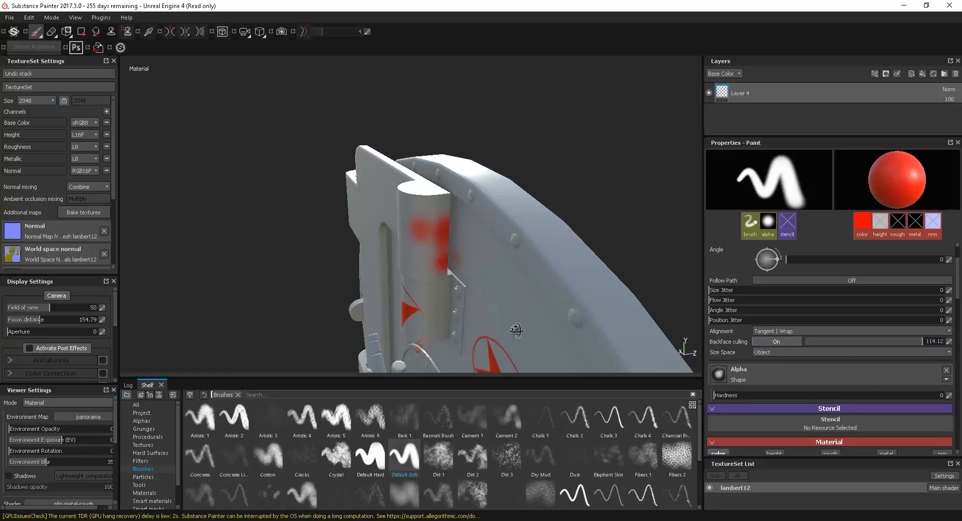
{"action": "left_click_drag", "start_coordinate": [516, 330], "coordinate": [554, 341], "text": "alt"}
{"action": "mouse_move", "coordinate": [507, 304]}
{"action": "left_mouse_down", "text": "alt"}
{"action": "mouse_move", "coordinate": [535, 269]}
{"action": "mouse_move", "coordinate": [575, 322]}
{"action": "left_mouse_up", "text": "alt"}
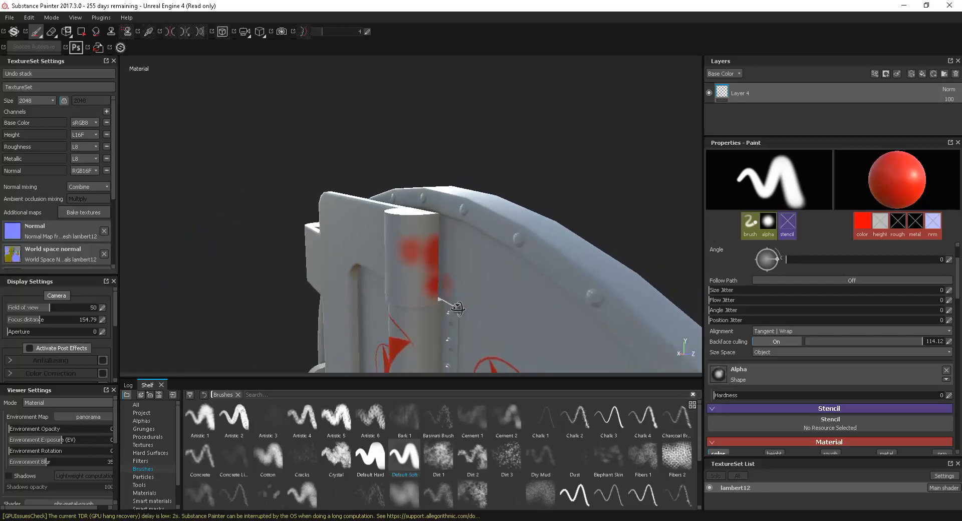
{"action": "mouse_move", "coordinate": [458, 308]}
{"action": "left_mouse_down", "text": "alt"}
{"action": "mouse_move", "coordinate": [527, 338]}
{"action": "mouse_move", "coordinate": [451, 308]}
{"action": "mouse_move", "coordinate": [499, 315]}
{"action": "mouse_move", "coordinate": [447, 307]}
{"action": "mouse_move", "coordinate": [534, 321]}
{"action": "mouse_move", "coordinate": [496, 328]}
{"action": "left_mouse_up", "text": "alt"}
{"action": "left_click", "coordinate": [435, 218]}
Step: Try a red stroke along the edge between the door's outer rim and its flat face, and undo it
{"action": "middle_click_drag", "start_coordinate": [507, 323], "coordinate": [502, 284], "text": "alt"}
{"action": "right_click_drag", "start_coordinate": [506, 286], "coordinate": [532, 283], "text": "alt"}
{"action": "mouse_move", "coordinate": [541, 284]}
{"action": "left_mouse_down", "text": "alt"}
{"action": "mouse_move", "coordinate": [402, 298]}
{"action": "mouse_move", "coordinate": [443, 322]}
{"action": "mouse_move", "coordinate": [541, 297]}
{"action": "left_mouse_up", "text": "alt"}
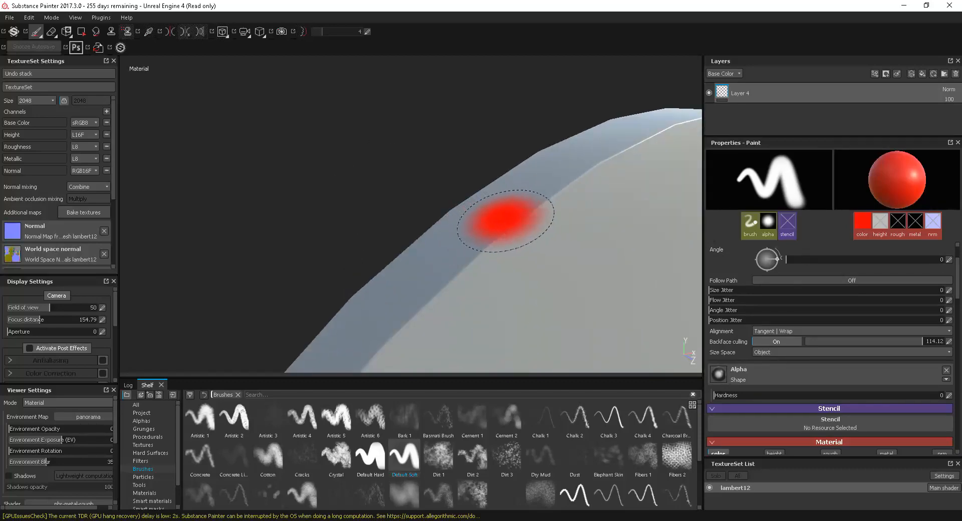
{"action": "left_click_drag", "start_coordinate": [516, 210], "coordinate": [396, 312]}
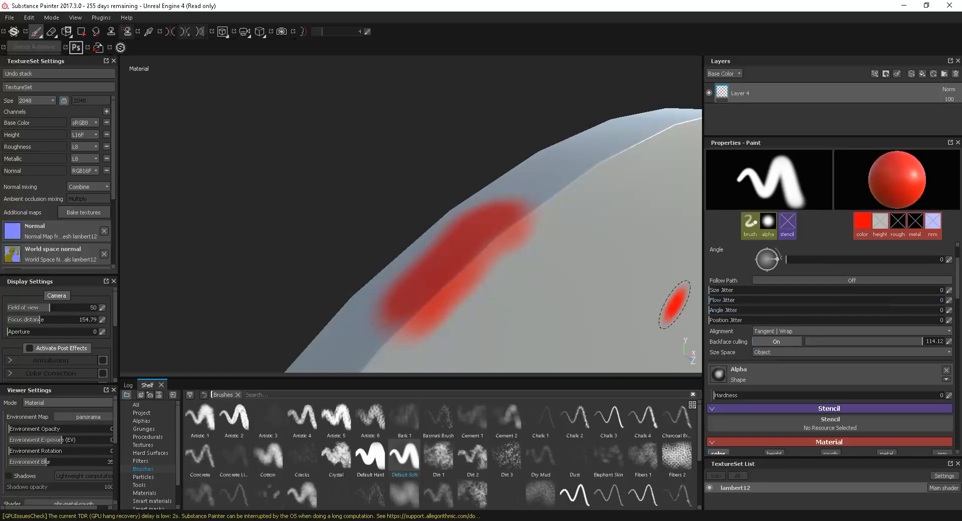
{"action": "key", "text": "ctrl+z"}
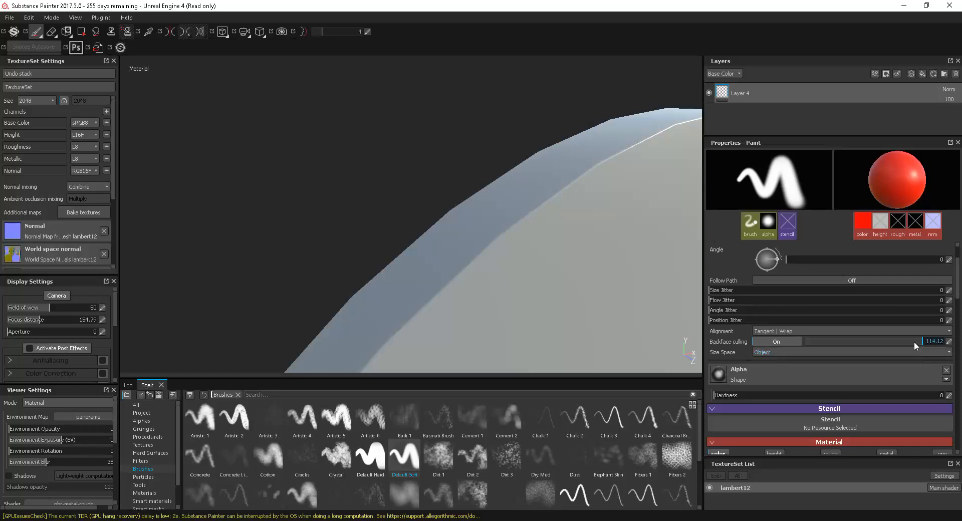
Step: Try the red stroke along the rim edge with the backface culling angle lowered to 26.73, and undo it
{"action": "left_click_drag", "start_coordinate": [914, 341], "coordinate": [832, 343]}
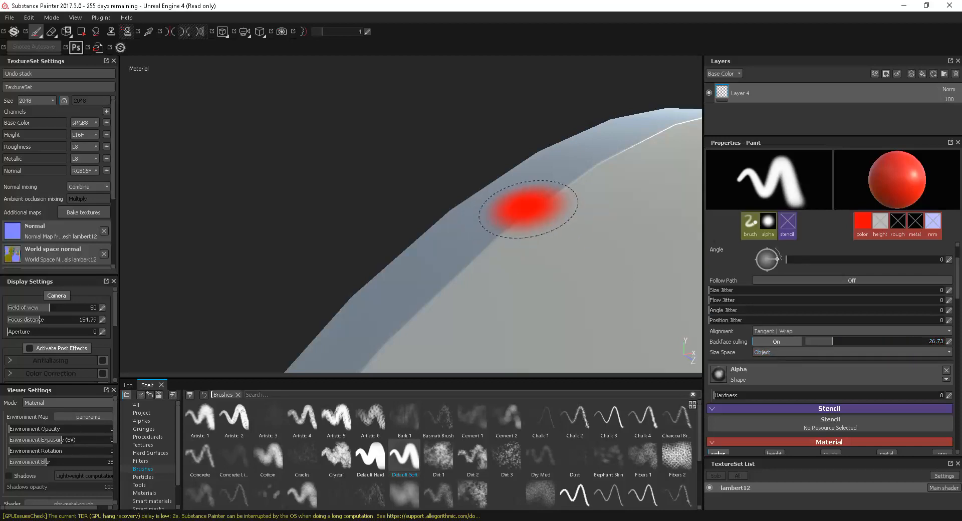
{"action": "mouse_move", "coordinate": [526, 205]}
{"action": "left_mouse_down"}
{"action": "mouse_move", "coordinate": [498, 215]}
{"action": "mouse_move", "coordinate": [462, 250]}
{"action": "mouse_move", "coordinate": [426, 308]}
{"action": "mouse_move", "coordinate": [506, 216]}
{"action": "mouse_move", "coordinate": [587, 159]}
{"action": "left_mouse_up"}
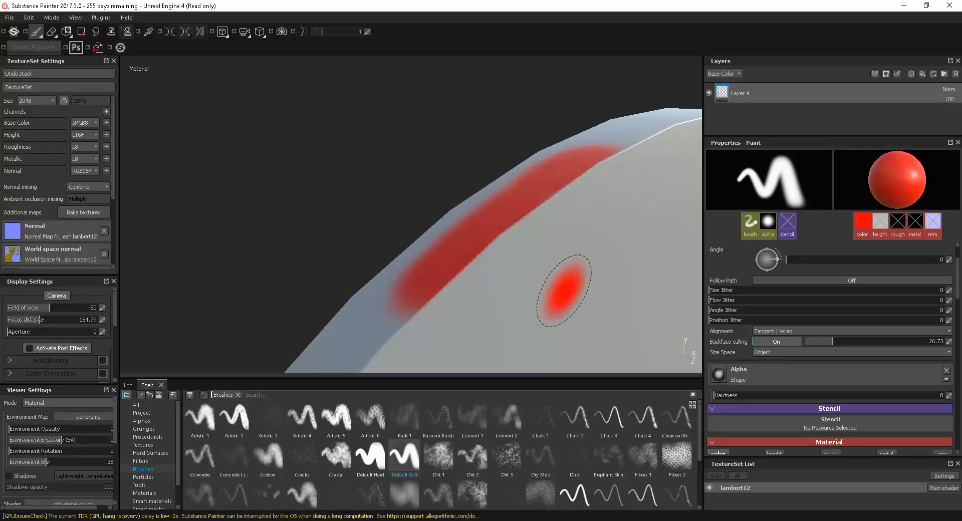
{"action": "key", "text": "ctrl+z"}
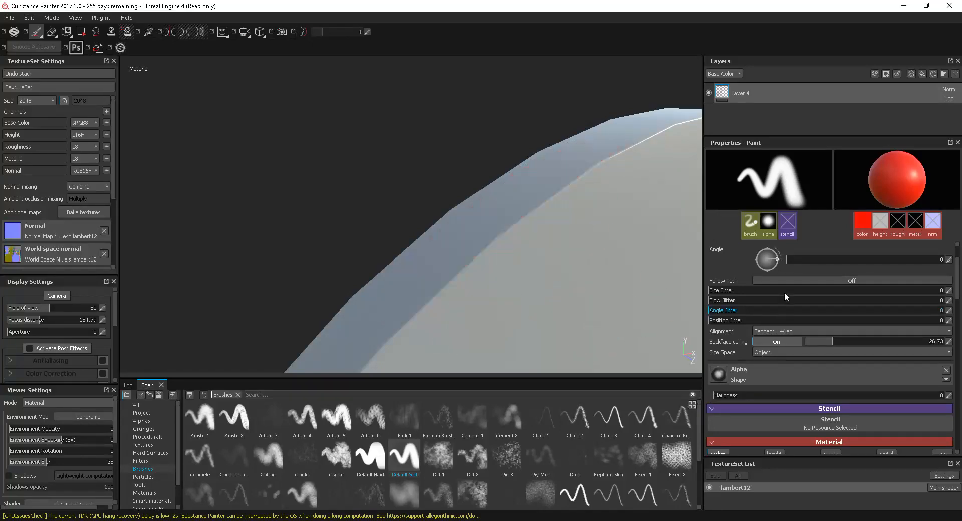
Step: Erase the red dabs from the upper hinge cylinder with the Eraser
{"action": "left_click_drag", "start_coordinate": [580, 269], "coordinate": [751, 296], "text": "alt"}
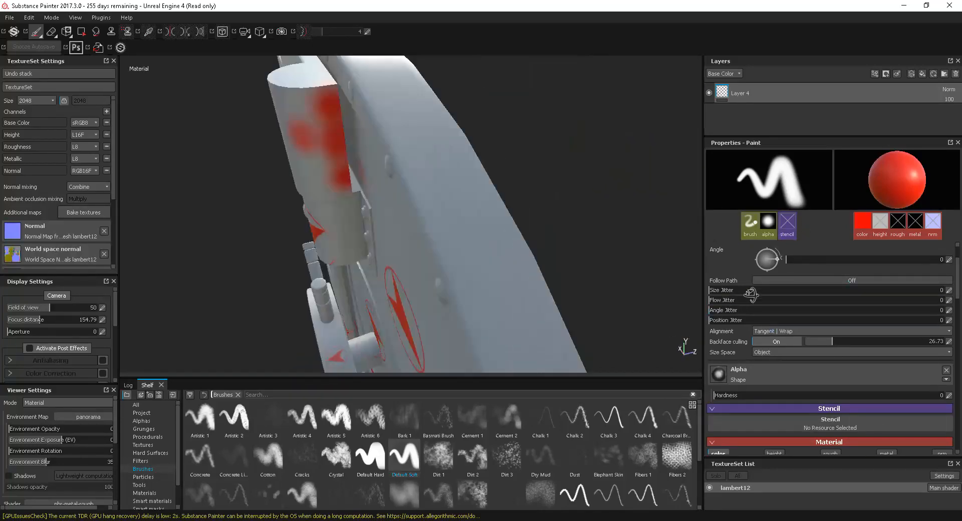
{"action": "left_click_drag", "start_coordinate": [201, 288], "coordinate": [391, 281], "text": "alt"}
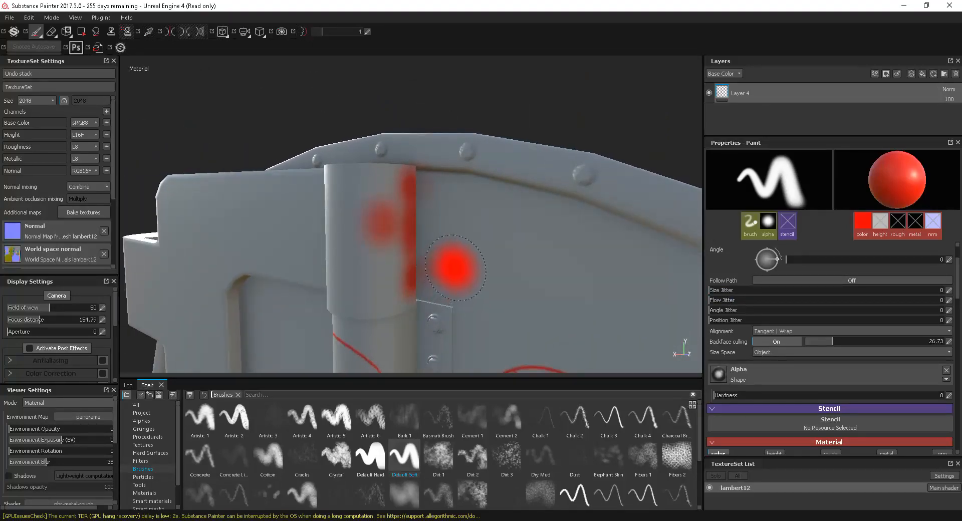
{"action": "key", "text": "e"}
{"action": "mouse_move", "coordinate": [466, 208]}
{"action": "left_mouse_down"}
{"action": "mouse_move", "coordinate": [394, 192]}
{"action": "mouse_move", "coordinate": [489, 226]}
{"action": "left_mouse_up"}
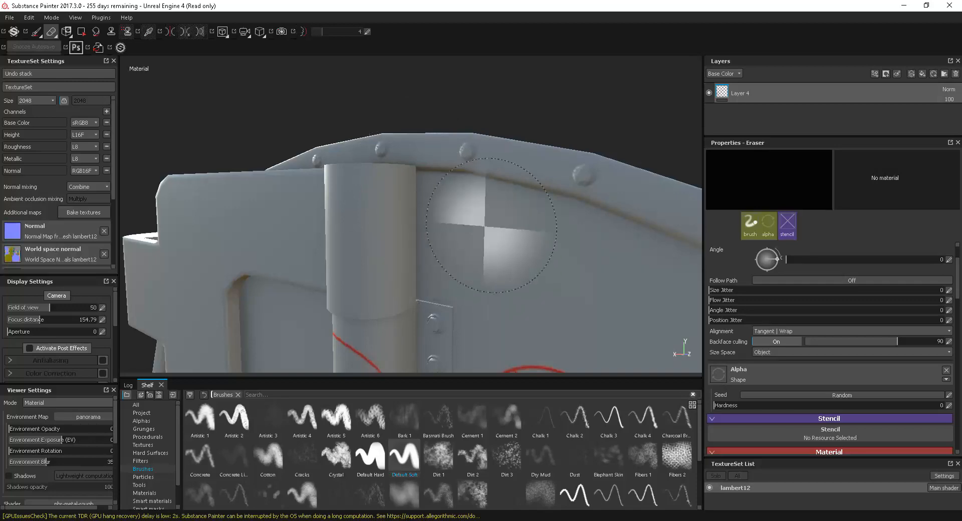
Step: Return to the Paint tool and paint a red patch across the front of the upper hinge cylinder
{"action": "key", "text": "1"}
{"action": "left_click_drag", "start_coordinate": [496, 258], "coordinate": [438, 275], "text": "alt"}
{"action": "left_click_drag", "start_coordinate": [358, 234], "coordinate": [380, 236]}
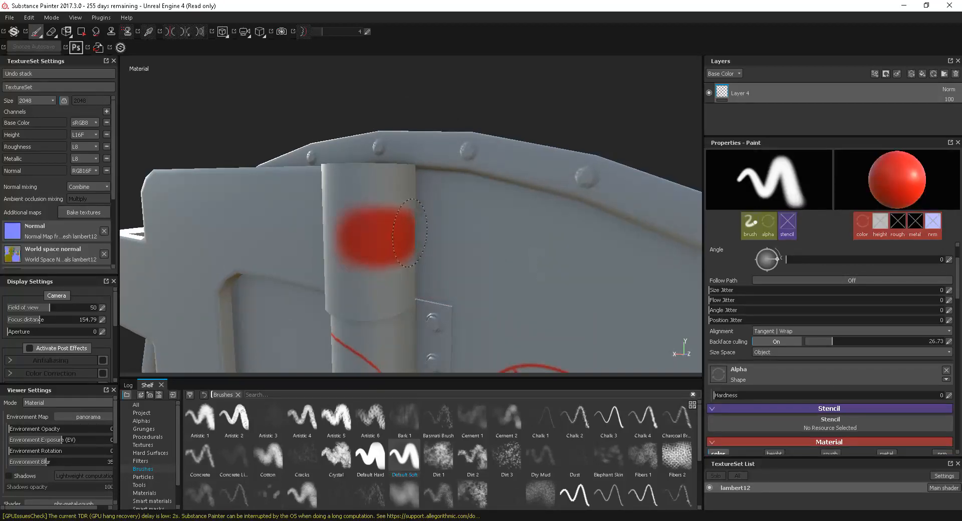
Step: Set the backface culling angle to 95.19, try a red stroke over the hinge cylinder's edge, and undo all its red paint
{"action": "left_click_drag", "start_coordinate": [838, 342], "coordinate": [903, 341]}
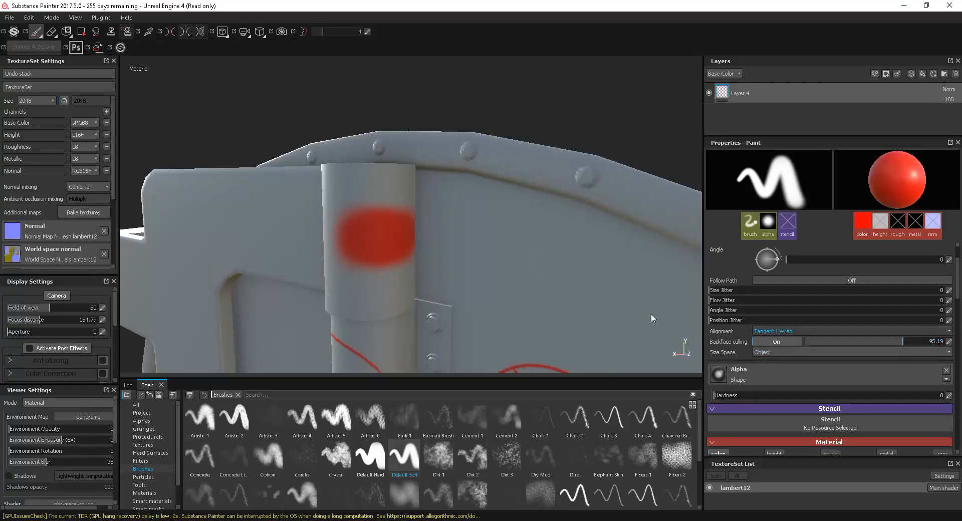
{"action": "mouse_move", "coordinate": [402, 276]}
{"action": "left_mouse_down"}
{"action": "mouse_move", "coordinate": [415, 230]}
{"action": "mouse_move", "coordinate": [384, 187]}
{"action": "left_mouse_up"}
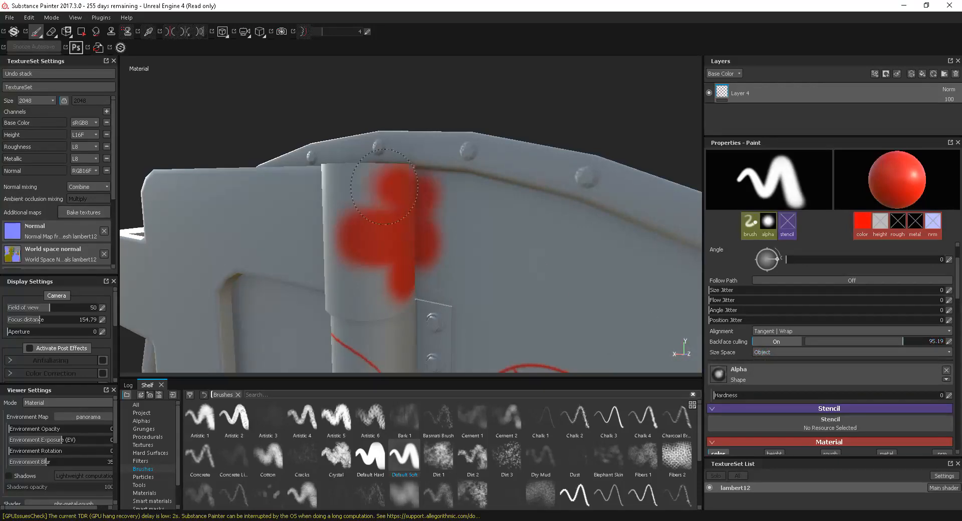
{"action": "key", "text": "ctrl+z"}
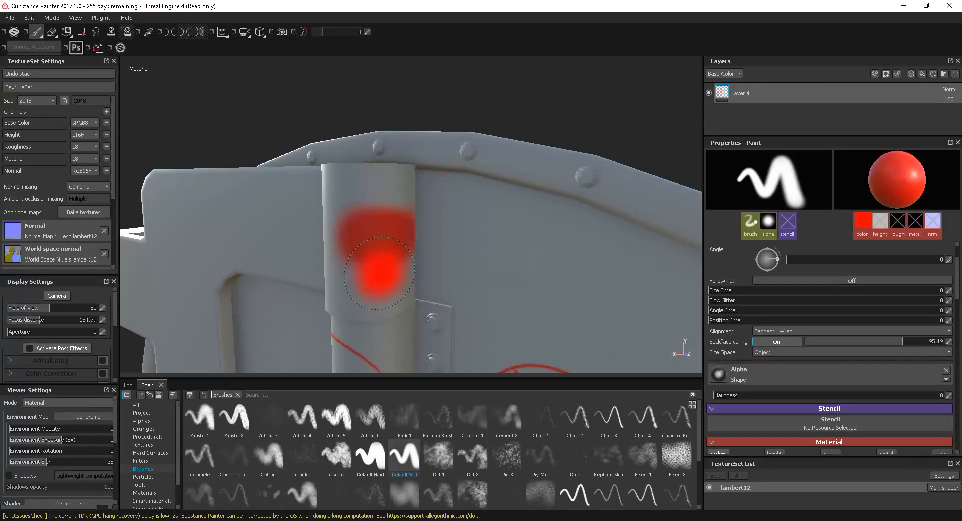
{"action": "key", "text": "ctrl+z"}
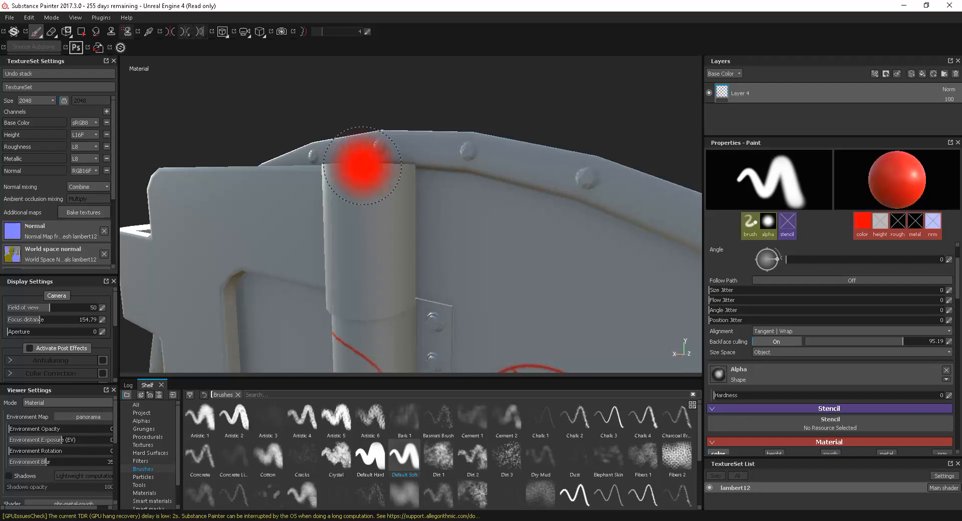
Step: Show the 3D and 2D views side by side, with the upper hinge cylinder close up in 3D
{"action": "left_click", "coordinate": [261, 31]}
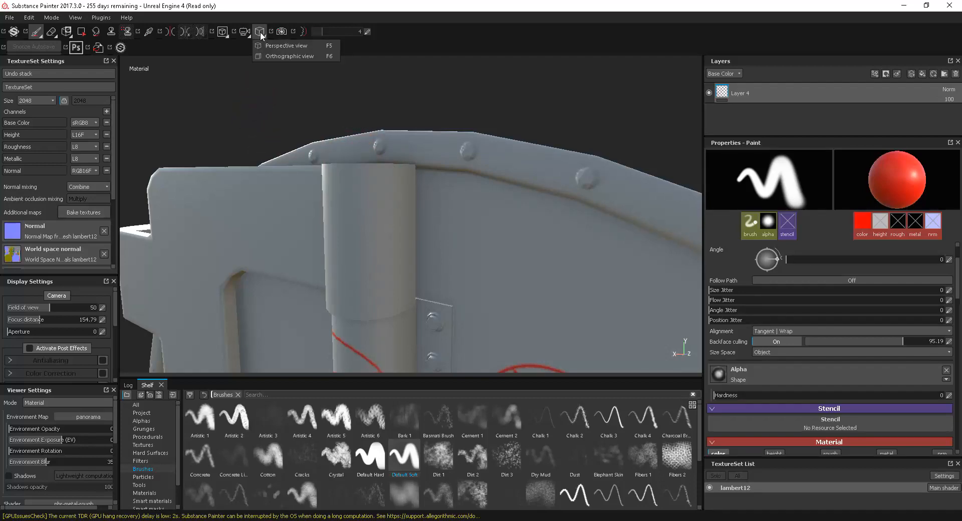
{"action": "left_click", "coordinate": [223, 32]}
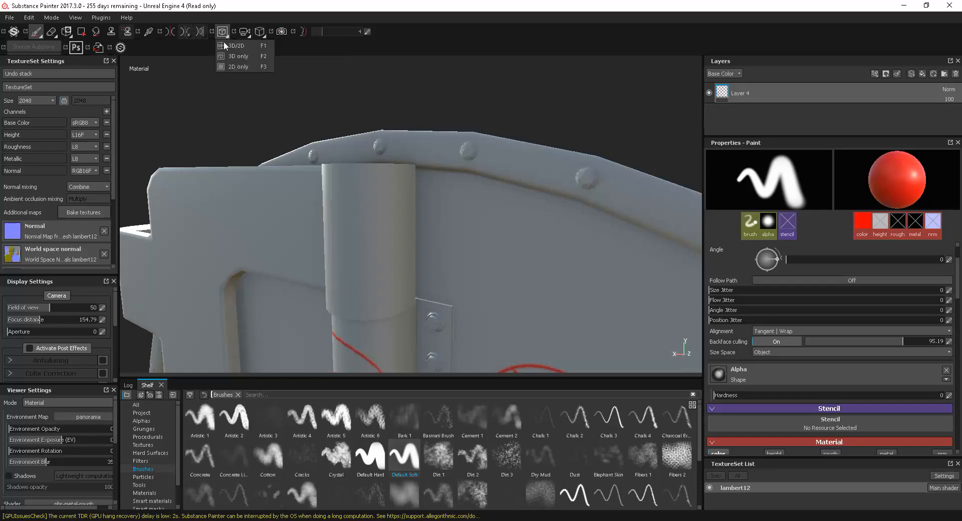
{"action": "left_click", "coordinate": [236, 46]}
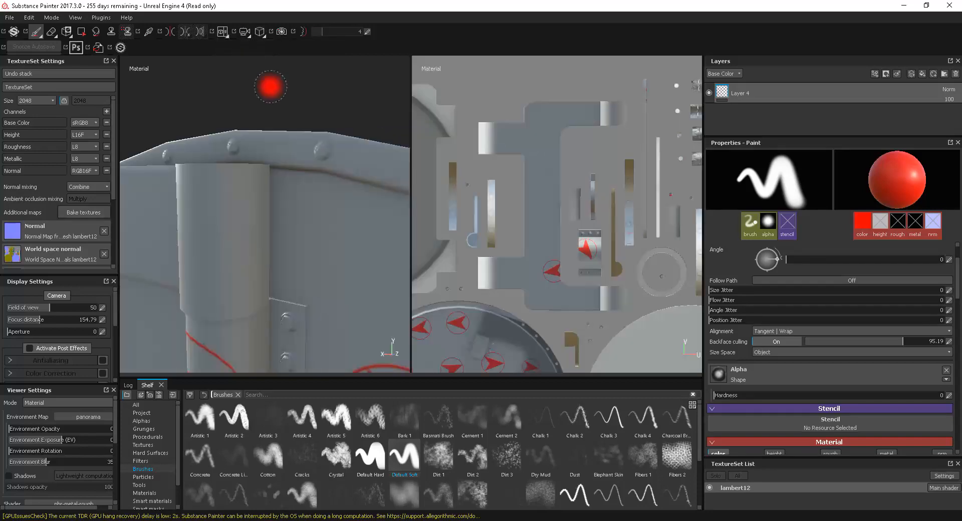
{"action": "right_click_drag", "start_coordinate": [279, 275], "coordinate": [318, 293], "text": "alt"}
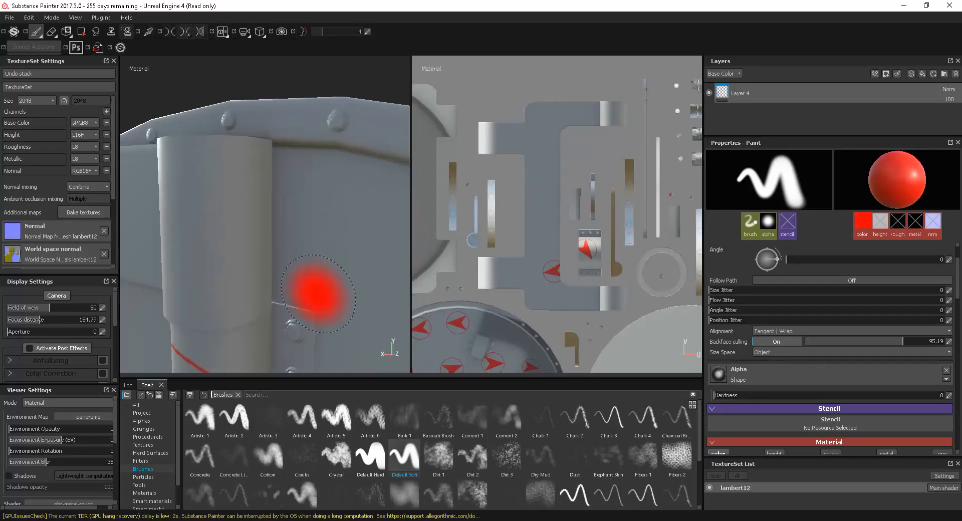
{"action": "middle_click_drag", "start_coordinate": [220, 254], "coordinate": [265, 264], "text": "alt"}
{"action": "mouse_move", "coordinate": [264, 263]}
{"action": "right_mouse_down", "text": "alt"}
{"action": "mouse_move", "coordinate": [290, 262]}
{"action": "mouse_move", "coordinate": [281, 250]}
{"action": "right_mouse_up", "text": "alt"}
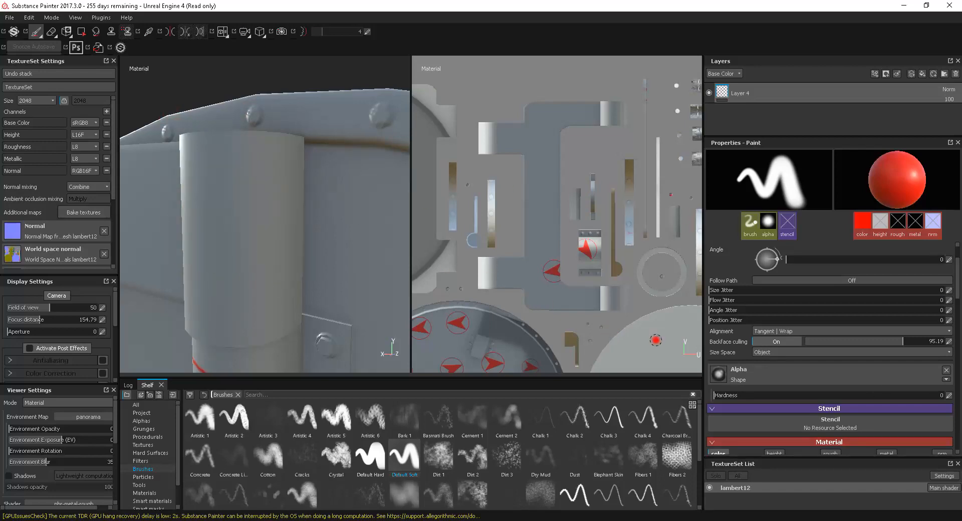
Step: Try a red dab on the hinge cylinder's UV island in the 2D view, and undo it
{"action": "scroll", "coordinate": [959, 294], "scroll_direction": "down", "scroll_amount": 3}
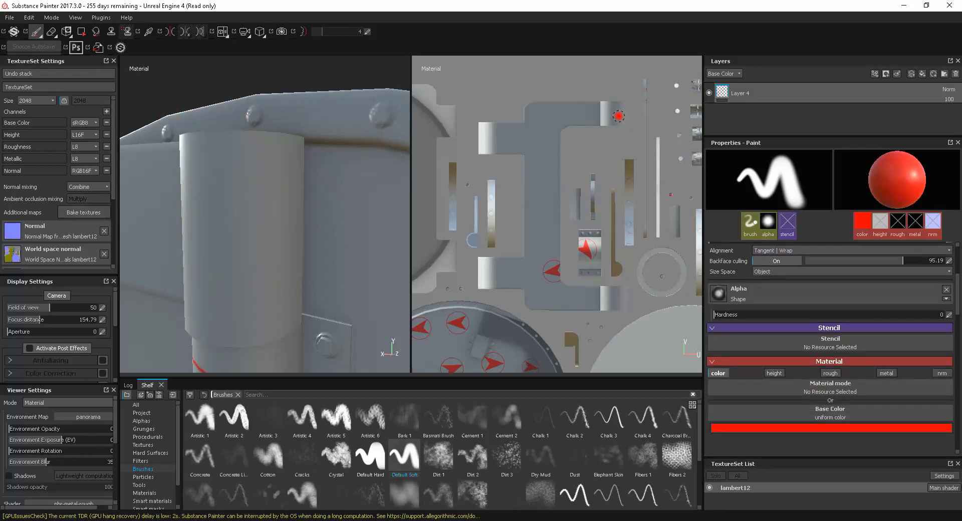
{"action": "left_click_drag", "start_coordinate": [618, 116], "coordinate": [623, 122]}
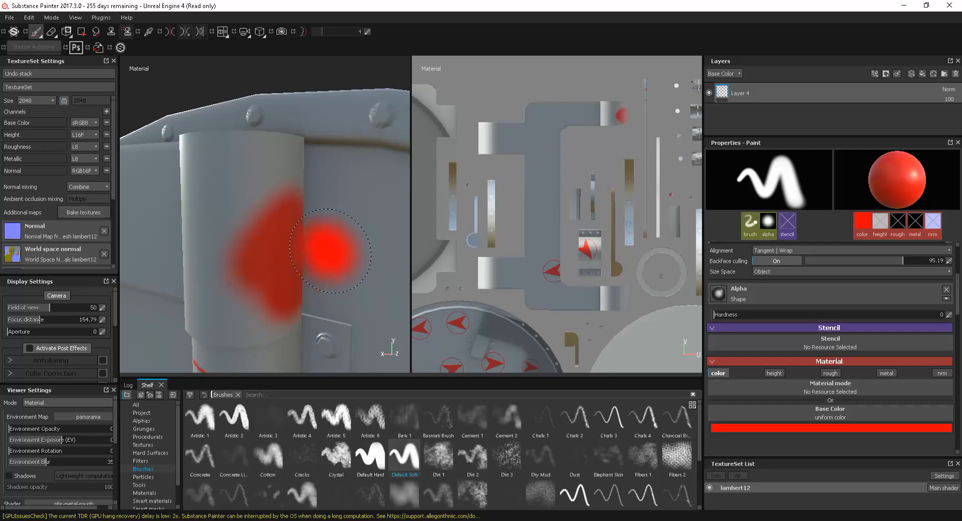
{"action": "key", "text": "ctrl+z"}
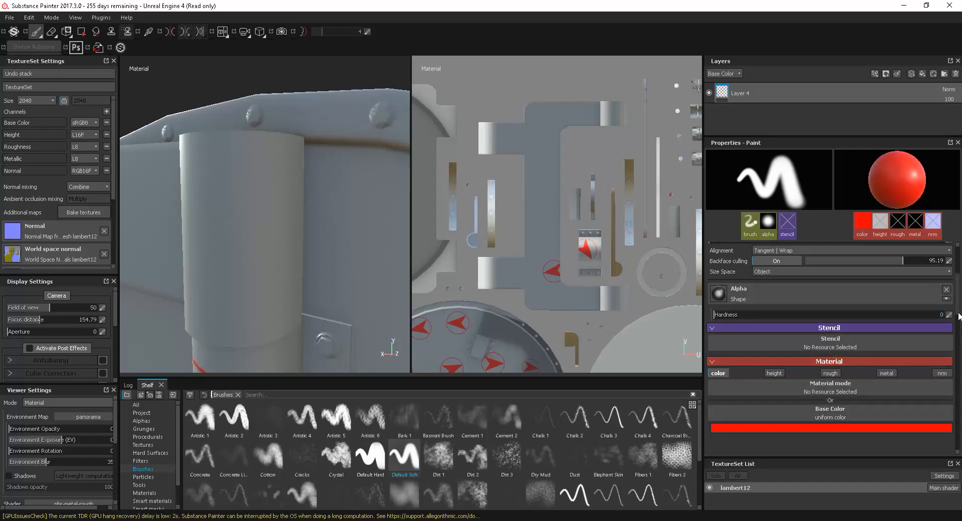
Step: Set the brush alignment to UV, paint red over the upper hinge's island in the 2D view, and undo the excess stroke
{"action": "scroll", "coordinate": [958, 316], "scroll_direction": "up", "scroll_amount": 3}
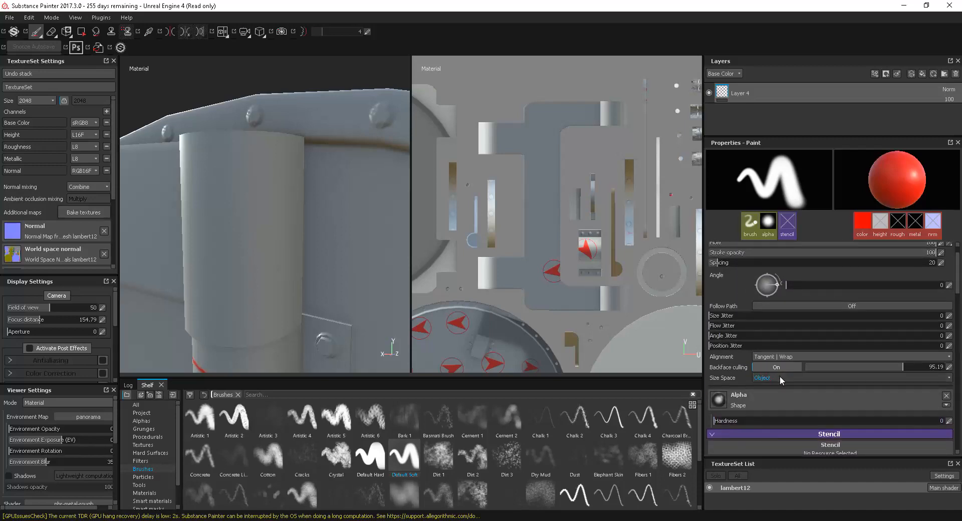
{"action": "left_click", "coordinate": [787, 358]}
{"action": "left_click", "coordinate": [760, 383]}
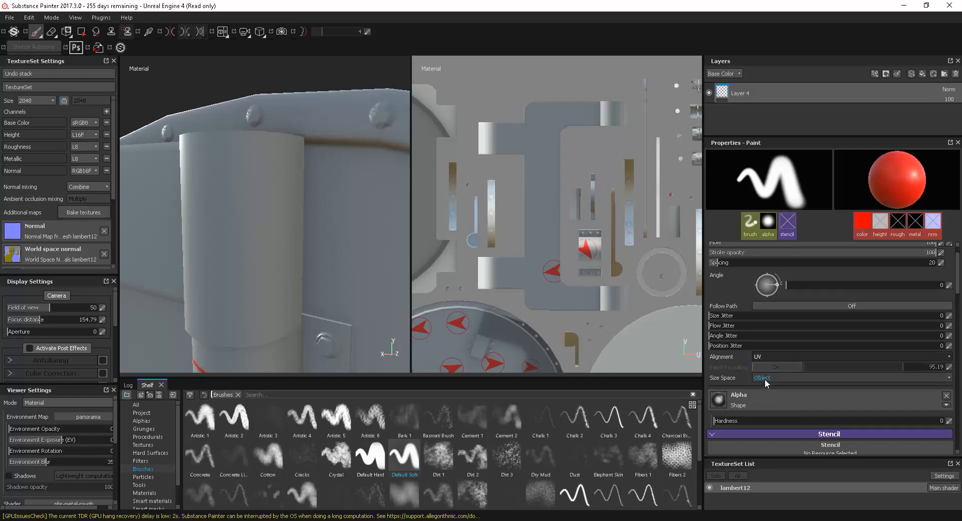
{"action": "mouse_move", "coordinate": [556, 111]}
{"action": "left_mouse_down"}
{"action": "mouse_move", "coordinate": [619, 118]}
{"action": "mouse_move", "coordinate": [623, 107]}
{"action": "mouse_move", "coordinate": [603, 99]}
{"action": "mouse_move", "coordinate": [582, 108]}
{"action": "left_mouse_up"}
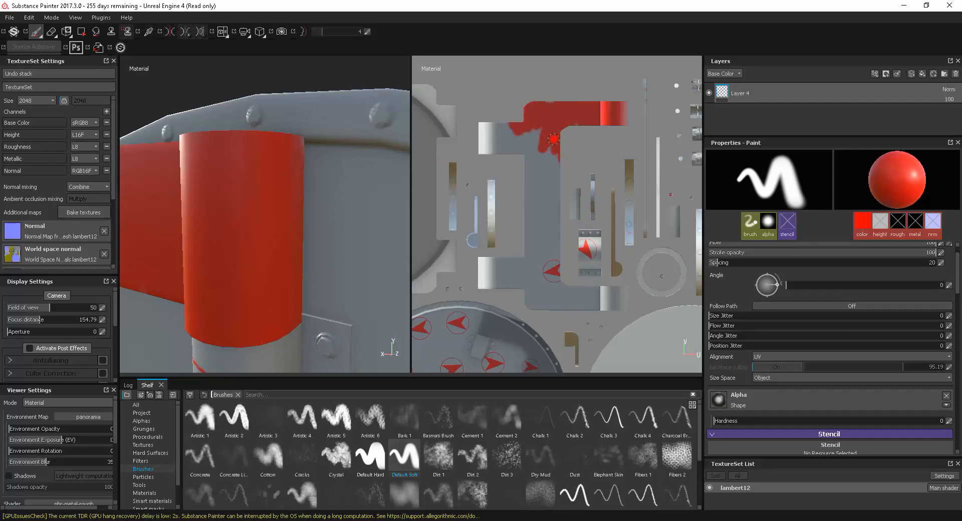
{"action": "key", "text": "ctrl+z"}
Step: Switch back to the 3D only view and show the door with its painted hinge
{"action": "right_click_drag", "start_coordinate": [346, 266], "coordinate": [276, 221], "text": "alt"}
{"action": "mouse_move", "coordinate": [276, 221]}
{"action": "left_mouse_down", "text": "alt"}
{"action": "mouse_move", "coordinate": [288, 245]}
{"action": "mouse_move", "coordinate": [320, 262]}
{"action": "left_mouse_up", "text": "alt"}
{"action": "middle_click_drag", "start_coordinate": [319, 262], "coordinate": [332, 231], "text": "alt"}
{"action": "right_click_drag", "start_coordinate": [248, 197], "coordinate": [309, 223], "text": "alt"}
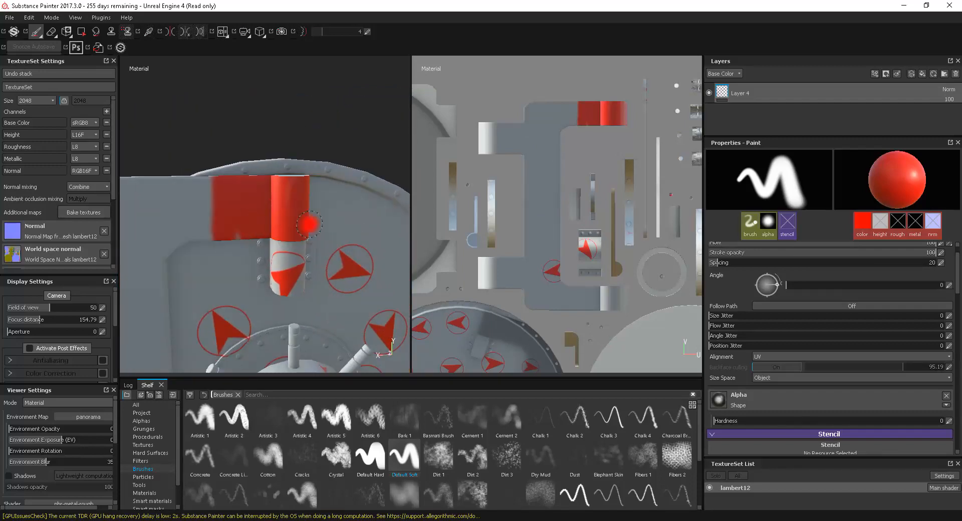
{"action": "left_click", "coordinate": [233, 34]}
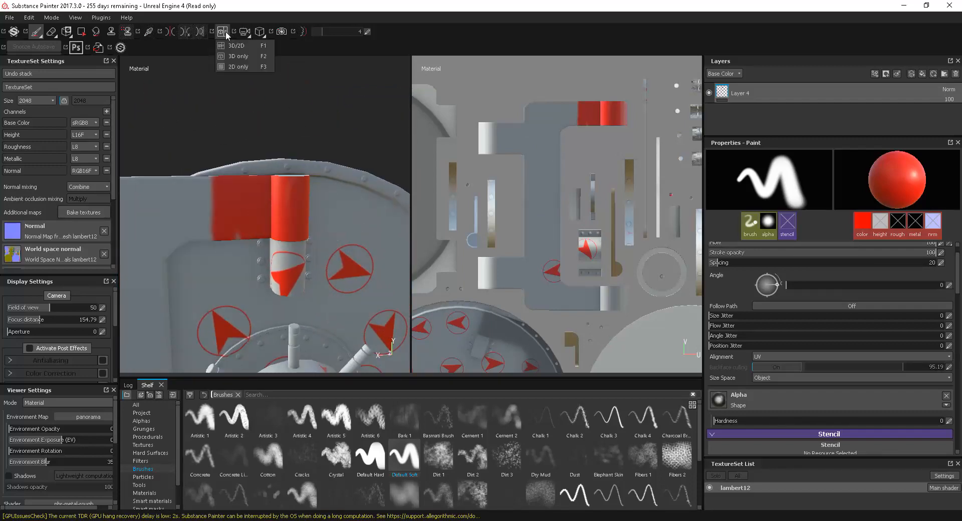
{"action": "left_click", "coordinate": [239, 55]}
{"action": "right_click_drag", "start_coordinate": [536, 314], "coordinate": [337, 176], "text": "alt"}
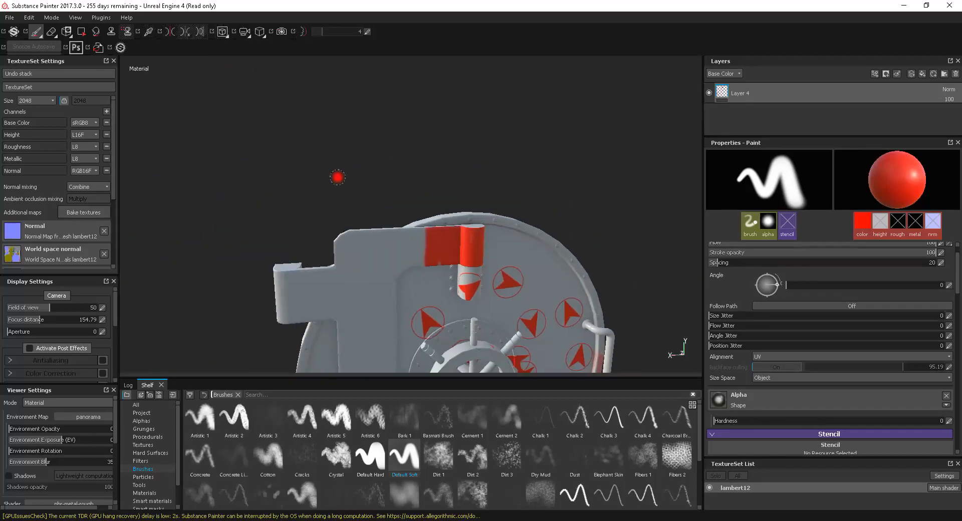
Step: Set the brush alignment to Tangent | Wrap
{"action": "middle_click_drag", "start_coordinate": [501, 300], "coordinate": [427, 155], "text": "alt"}
{"action": "left_click_drag", "start_coordinate": [427, 155], "coordinate": [462, 235], "text": "alt"}
{"action": "middle_click_drag", "start_coordinate": [462, 234], "coordinate": [496, 241], "text": "alt"}
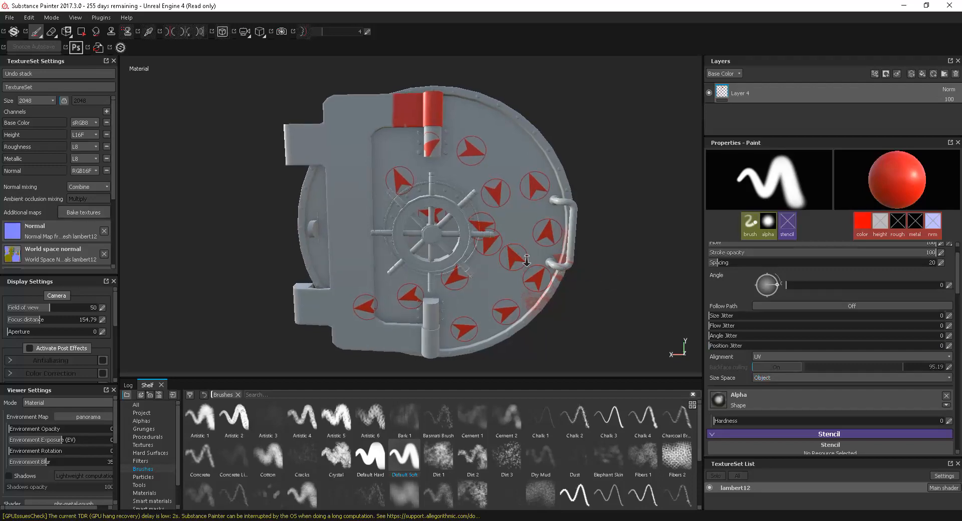
{"action": "scroll", "coordinate": [526, 260], "scroll_direction": "up", "scroll_amount": 1}
{"action": "left_click", "coordinate": [774, 356]}
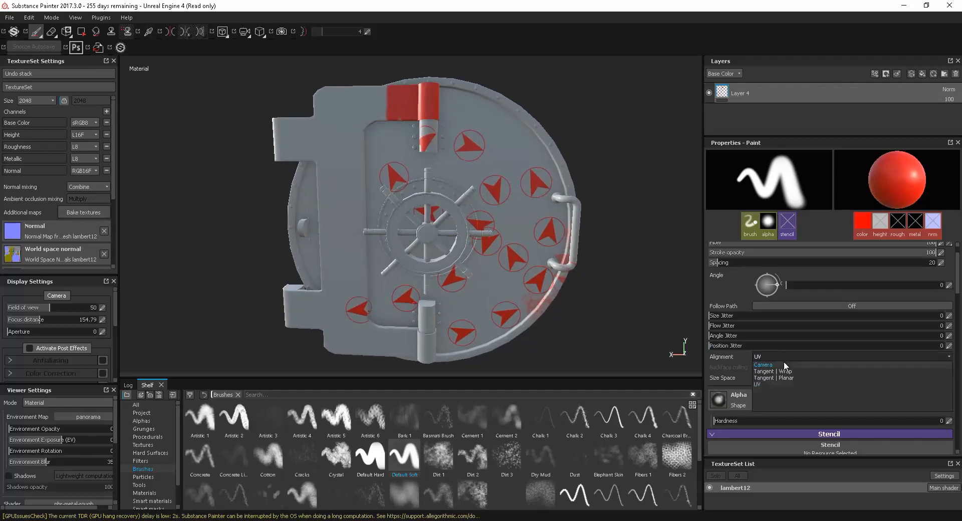
{"action": "left_click", "coordinate": [782, 372]}
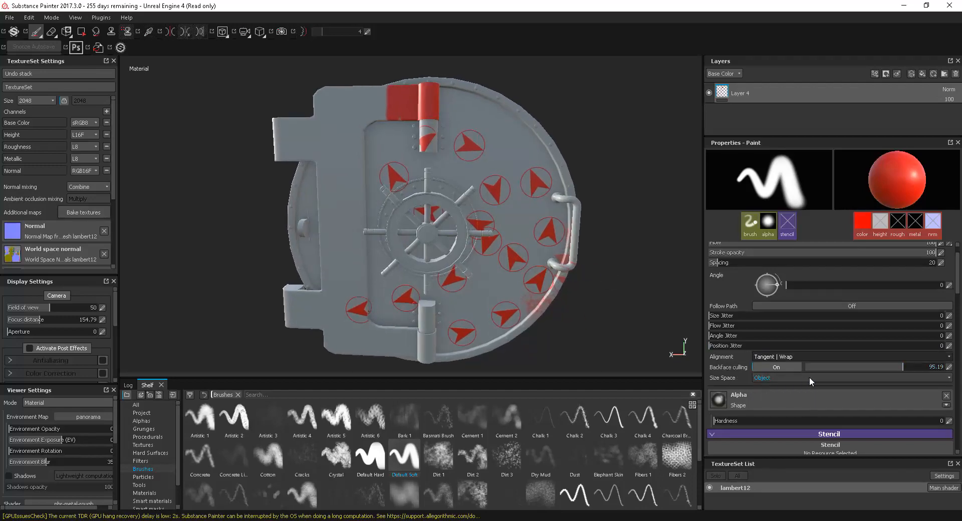
Step: Apply the Arrow Bend Split alpha to the brush and stamp two red arrows, one below the other, on the door's hinge-side plate
{"action": "scroll", "coordinate": [597, 305], "scroll_direction": "up", "scroll_amount": 3}
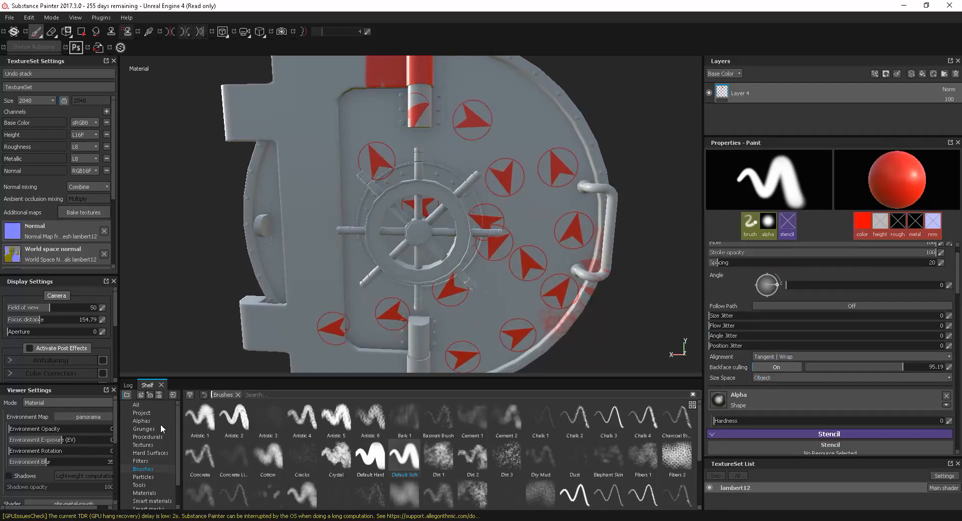
{"action": "left_click", "coordinate": [141, 420]}
{"action": "left_click", "coordinate": [307, 426]}
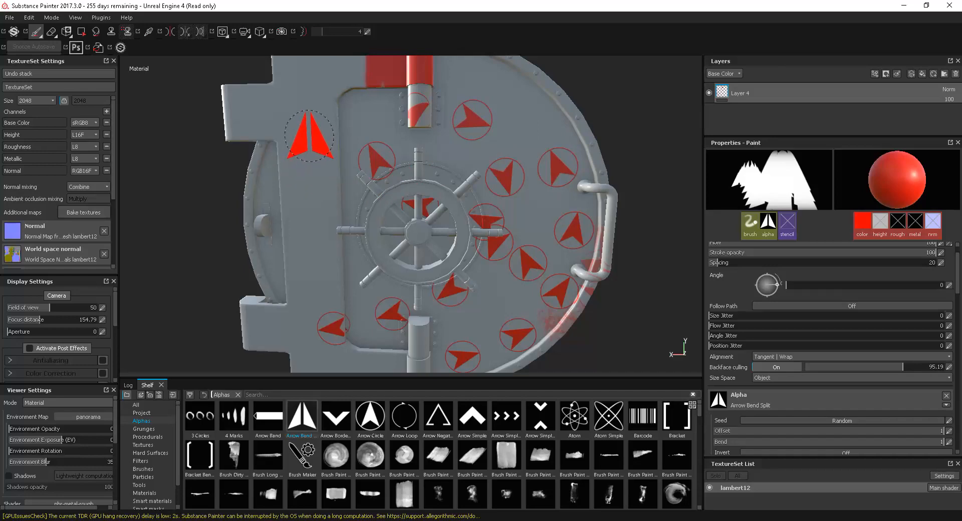
{"action": "left_click", "coordinate": [307, 135]}
{"action": "left_click_drag", "start_coordinate": [375, 238], "coordinate": [416, 240], "text": "alt"}
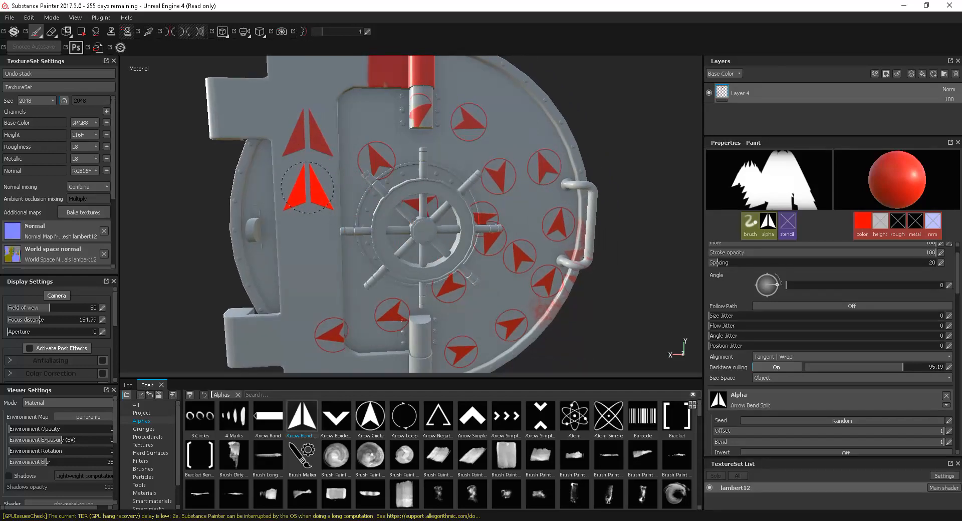
{"action": "mouse_move", "coordinate": [321, 179]}
{"action": "left_mouse_down", "text": "alt"}
{"action": "mouse_move", "coordinate": [347, 185]}
{"action": "mouse_move", "coordinate": [335, 186]}
{"action": "left_mouse_up", "text": "alt"}
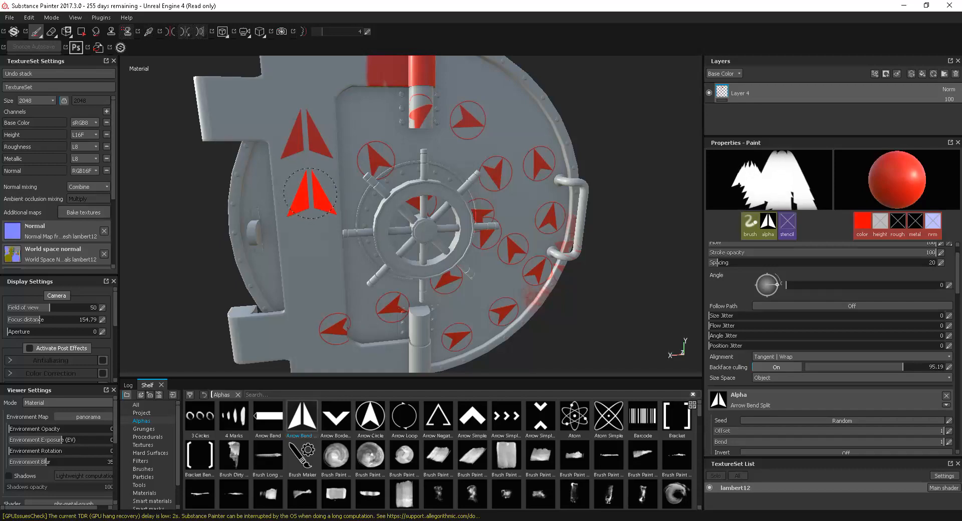
{"action": "left_click", "coordinate": [310, 191]}
{"action": "left_click_drag", "start_coordinate": [474, 281], "coordinate": [455, 269], "text": "alt"}
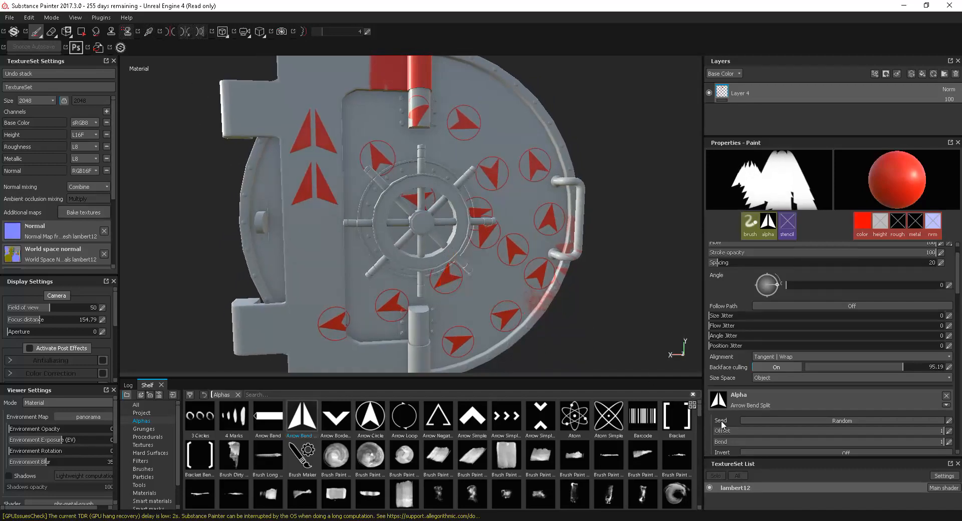
Step: Set the brush size space to Viewport, try a red arrow stroke from the hinge-side plate across the wheel, and undo it
{"action": "left_click", "coordinate": [784, 379]}
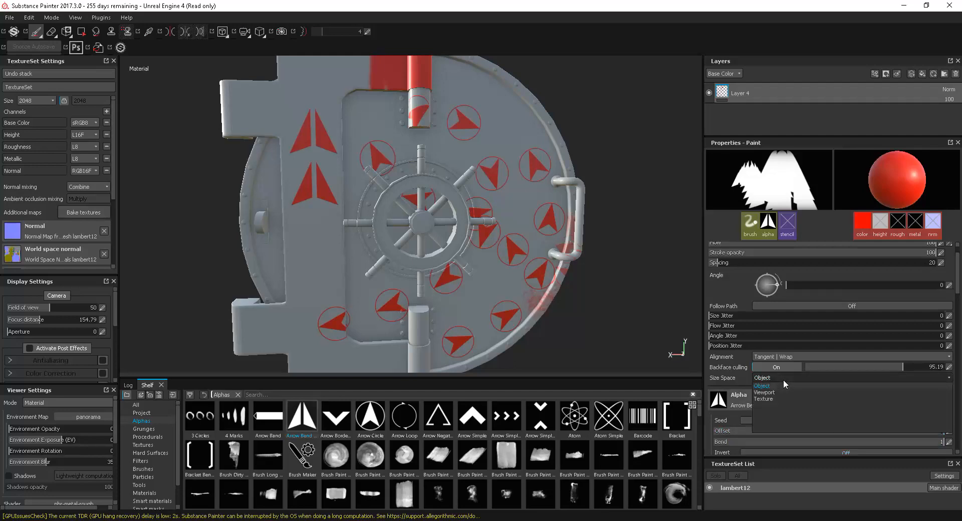
{"action": "left_click", "coordinate": [764, 392]}
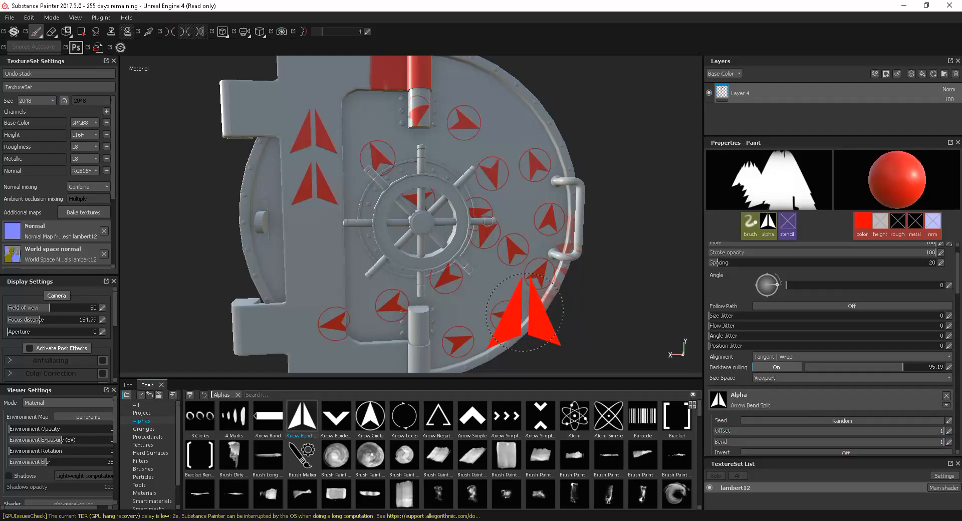
{"action": "scroll", "coordinate": [461, 280], "scroll_direction": "down", "scroll_amount": 3}
{"action": "mouse_move", "coordinate": [462, 279]}
{"action": "left_mouse_down", "text": "alt"}
{"action": "mouse_move", "coordinate": [511, 293]}
{"action": "mouse_move", "coordinate": [504, 280]}
{"action": "left_mouse_up", "text": "alt"}
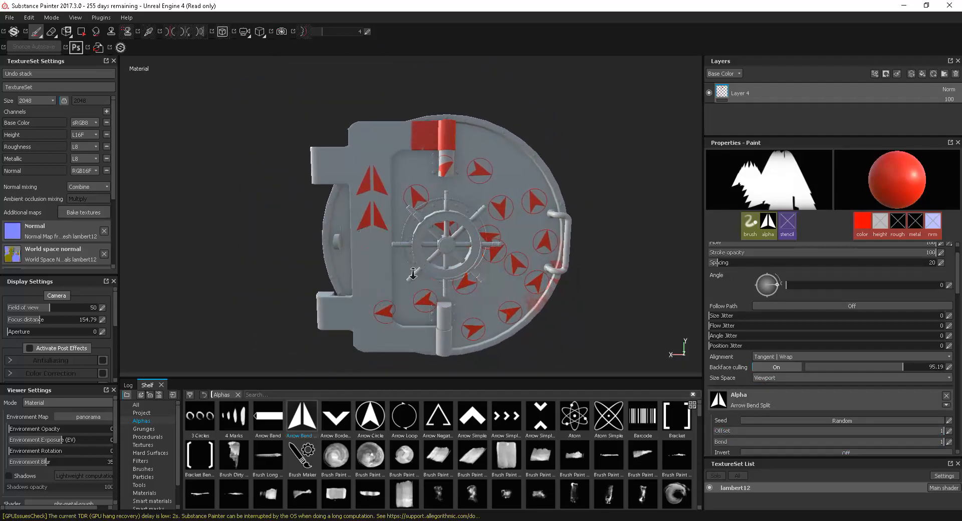
{"action": "right_click_drag", "start_coordinate": [503, 280], "coordinate": [613, 334], "text": "alt"}
{"action": "right_click_drag", "start_coordinate": [459, 286], "coordinate": [492, 290], "text": "alt"}
{"action": "middle_click_drag", "start_coordinate": [485, 288], "coordinate": [471, 296], "text": "alt"}
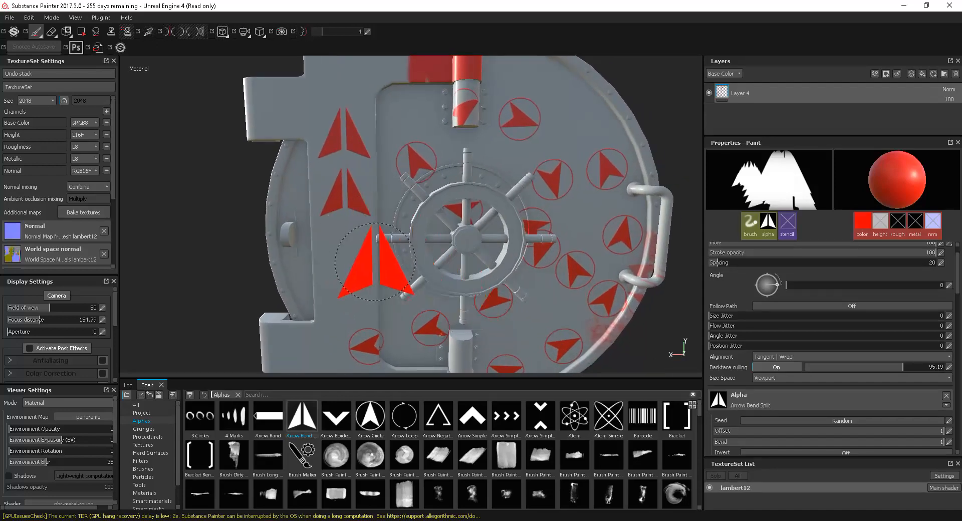
{"action": "left_click_drag", "start_coordinate": [336, 253], "coordinate": [396, 246]}
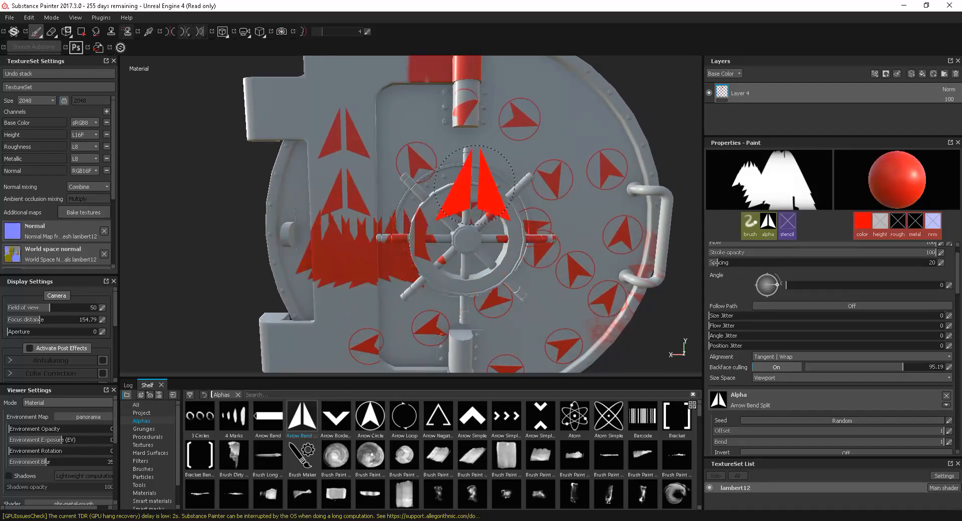
{"action": "key", "text": "ctrl+z"}
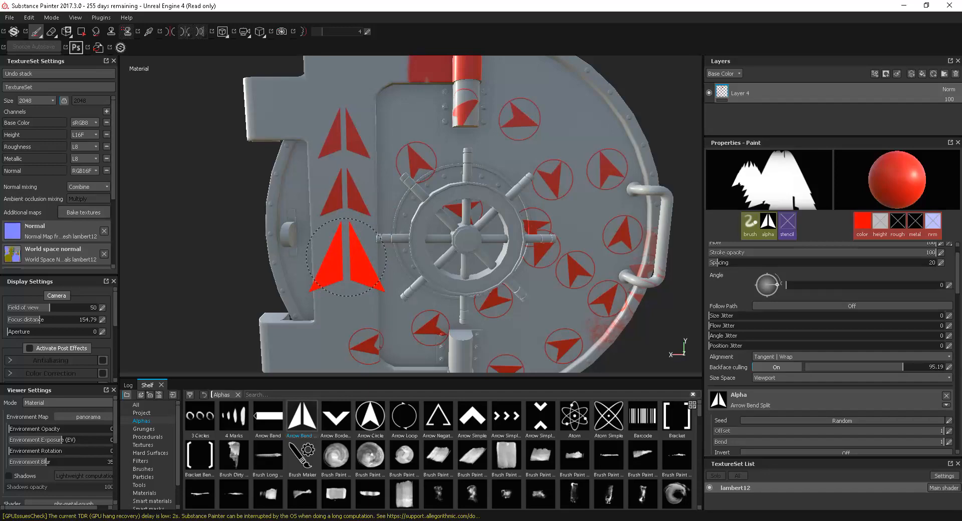
Step: Stamp a third red arrow below the two arrows on the door's hinge-side plate
{"action": "right_click_drag", "start_coordinate": [480, 271], "coordinate": [440, 269], "text": "alt"}
{"action": "right_click_drag", "start_coordinate": [501, 257], "coordinate": [471, 250], "text": "alt"}
{"action": "middle_click_drag", "start_coordinate": [539, 276], "coordinate": [489, 238], "text": "alt"}
{"action": "right_click_drag", "start_coordinate": [466, 245], "coordinate": [565, 306], "text": "alt"}
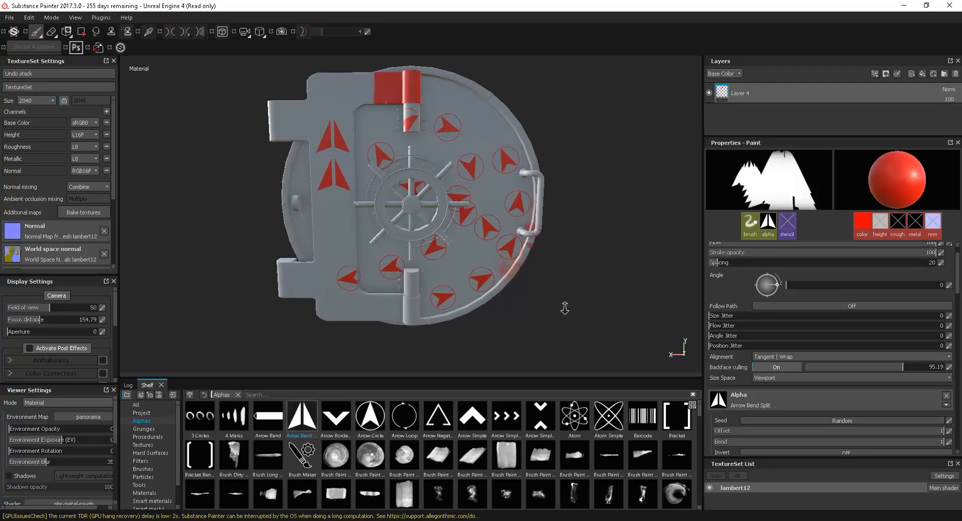
{"action": "middle_click_drag", "start_coordinate": [437, 231], "coordinate": [468, 252], "text": "alt"}
{"action": "right_click_drag", "start_coordinate": [468, 252], "coordinate": [531, 308], "text": "alt"}
{"action": "right_click_drag", "start_coordinate": [354, 253], "coordinate": [416, 295], "text": "alt"}
{"action": "middle_click_drag", "start_coordinate": [415, 296], "coordinate": [433, 281], "text": "alt"}
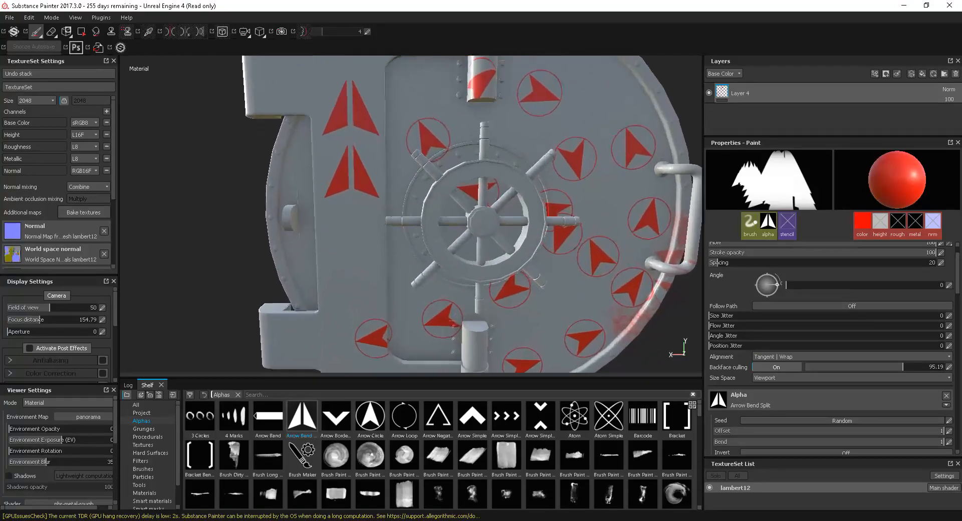
{"action": "right_click_drag", "start_coordinate": [361, 245], "coordinate": [389, 273], "text": "alt"}
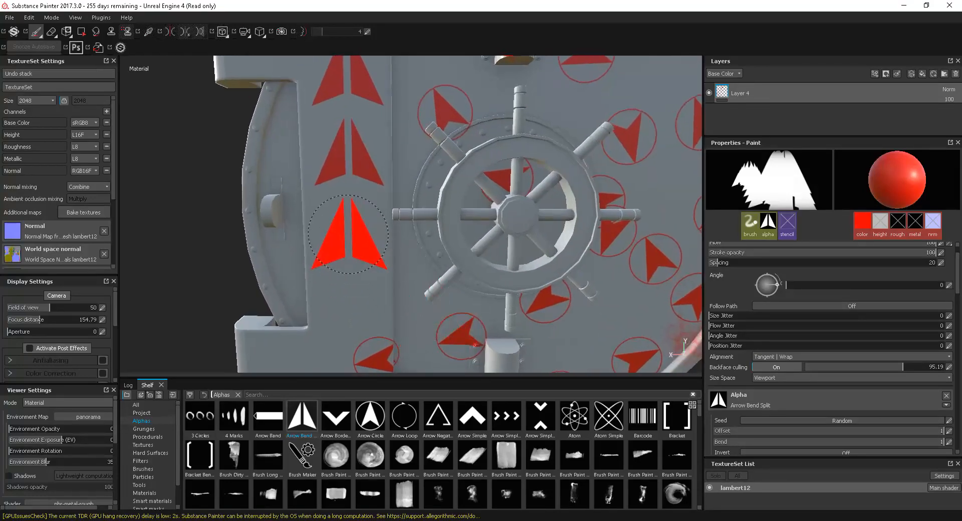
{"action": "right_click_drag", "start_coordinate": [349, 233], "coordinate": [356, 243], "text": "alt"}
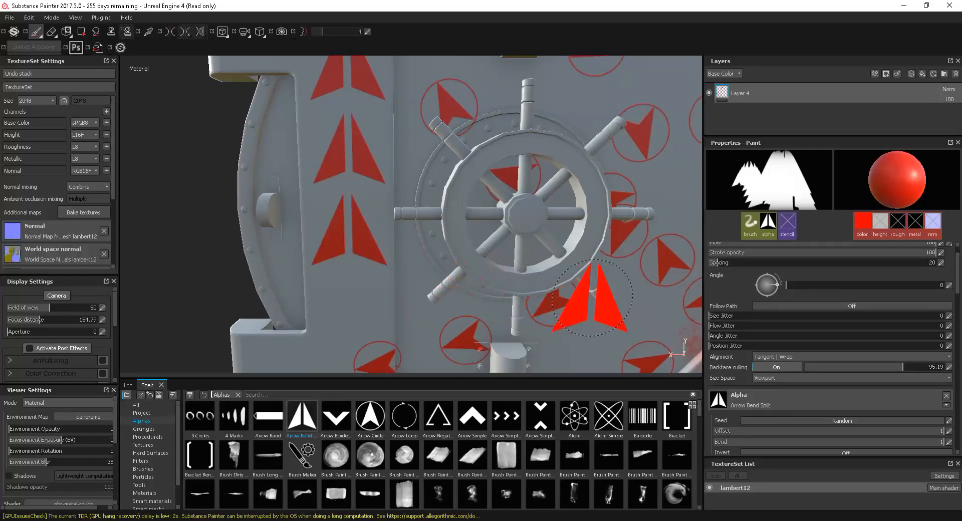
Step: Stamp one huge red arrow over the wheel and door centre from a far zoomed-out view
{"action": "right_click_drag", "start_coordinate": [591, 299], "coordinate": [534, 243], "text": "alt"}
{"action": "right_click_drag", "start_coordinate": [619, 288], "coordinate": [478, 236], "text": "alt"}
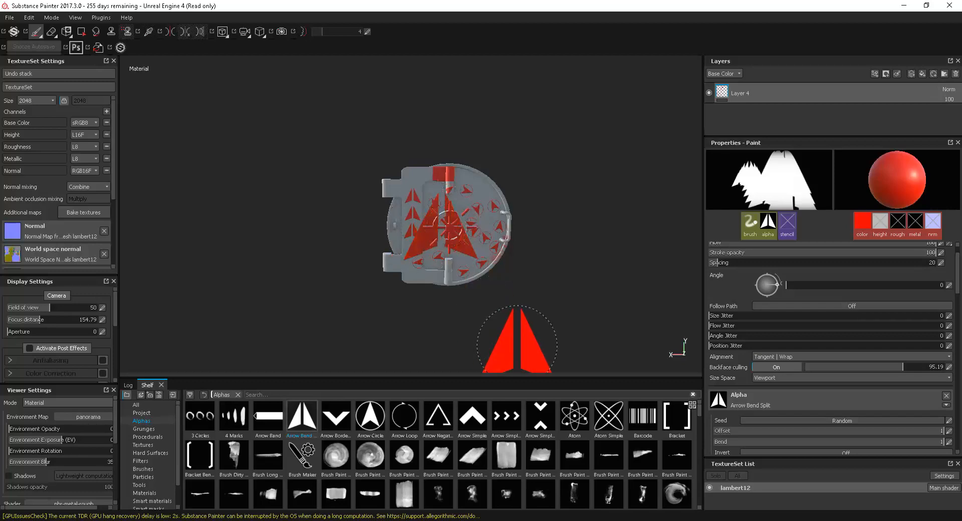
{"action": "right_click_drag", "start_coordinate": [437, 207], "coordinate": [594, 329], "text": "alt"}
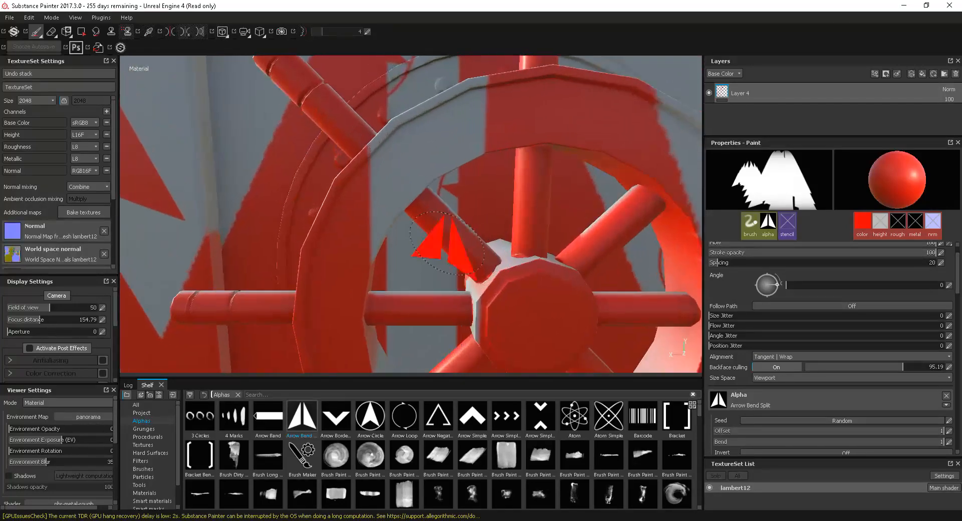
Step: Stamp a small red arrow beside the larger arrows on the hinge-side plate from a close zoomed-in view
{"action": "middle_click_drag", "start_coordinate": [384, 216], "coordinate": [621, 276], "text": "alt"}
{"action": "scroll", "coordinate": [483, 221], "scroll_direction": "up", "scroll_amount": 1}
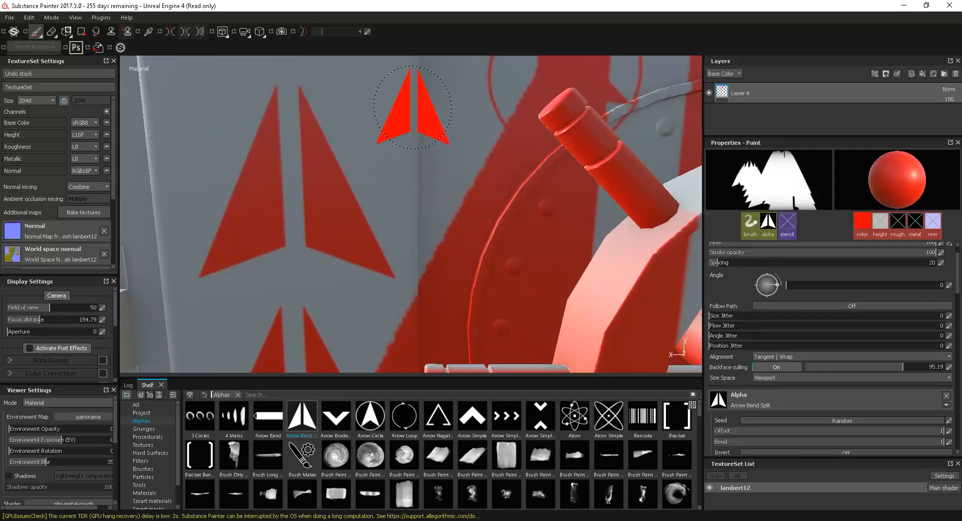
{"action": "left_click", "coordinate": [360, 108]}
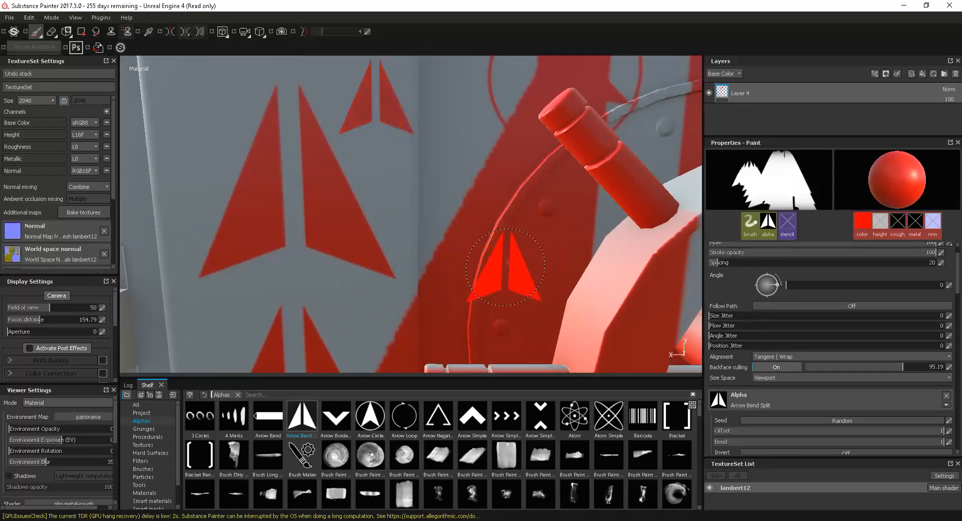
Step: Set the brush size space back to Object and show the whole door
{"action": "right_click_drag", "start_coordinate": [596, 283], "coordinate": [441, 197], "text": "alt"}
{"action": "middle_click_drag", "start_coordinate": [481, 263], "coordinate": [433, 181], "text": "alt"}
{"action": "middle_click_drag", "start_coordinate": [461, 221], "coordinate": [452, 222], "text": "alt"}
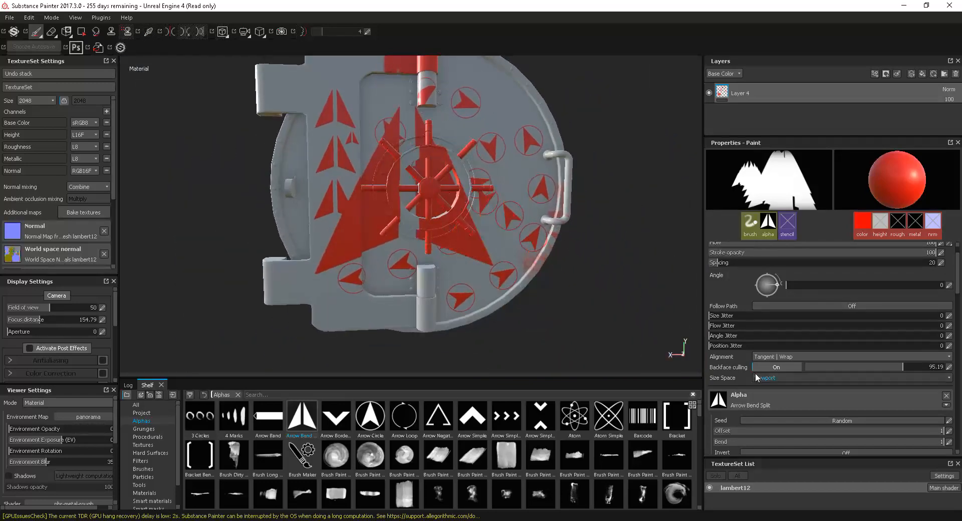
{"action": "left_click", "coordinate": [778, 381]}
{"action": "left_click", "coordinate": [776, 387]}
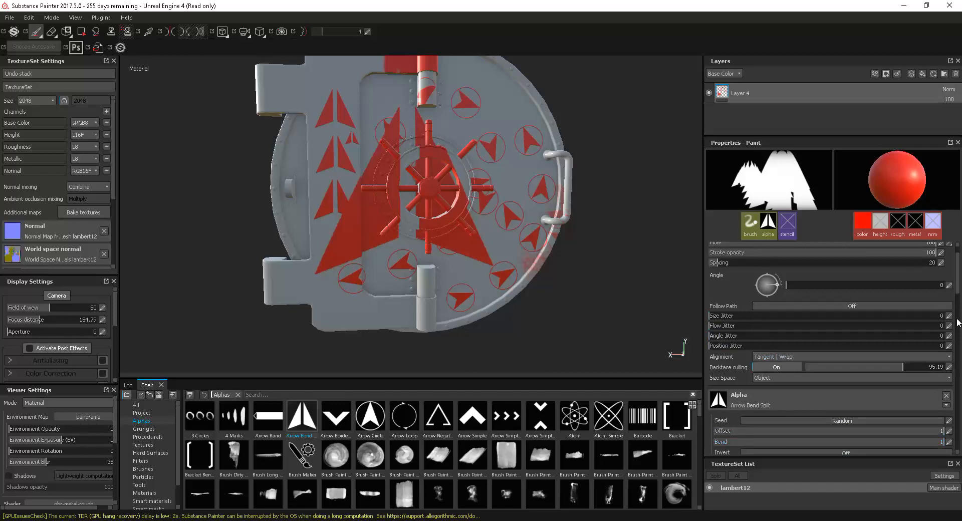
{"action": "middle_click_drag", "start_coordinate": [432, 213], "coordinate": [443, 241], "text": "alt"}
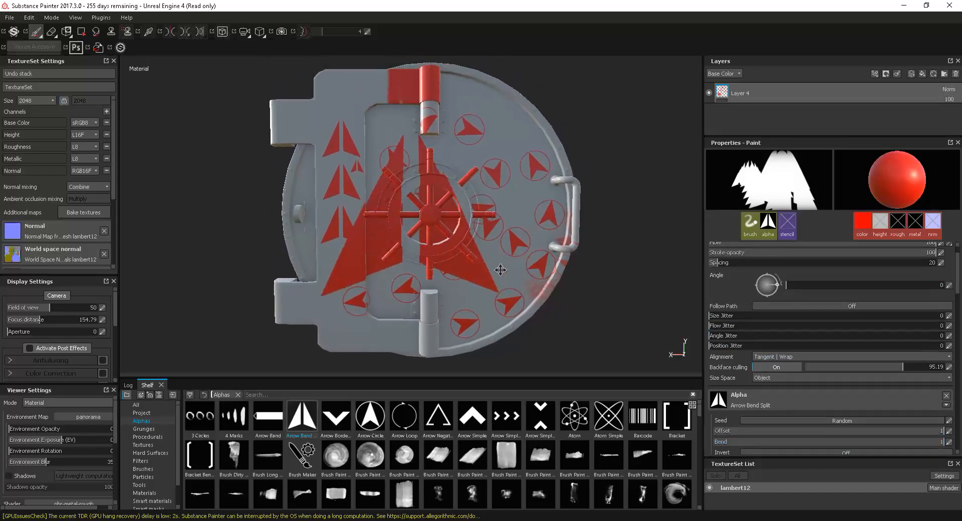
{"action": "right_click_drag", "start_coordinate": [444, 241], "coordinate": [412, 223], "text": "alt"}
{"action": "left_click_drag", "start_coordinate": [492, 278], "coordinate": [484, 280], "text": "alt"}
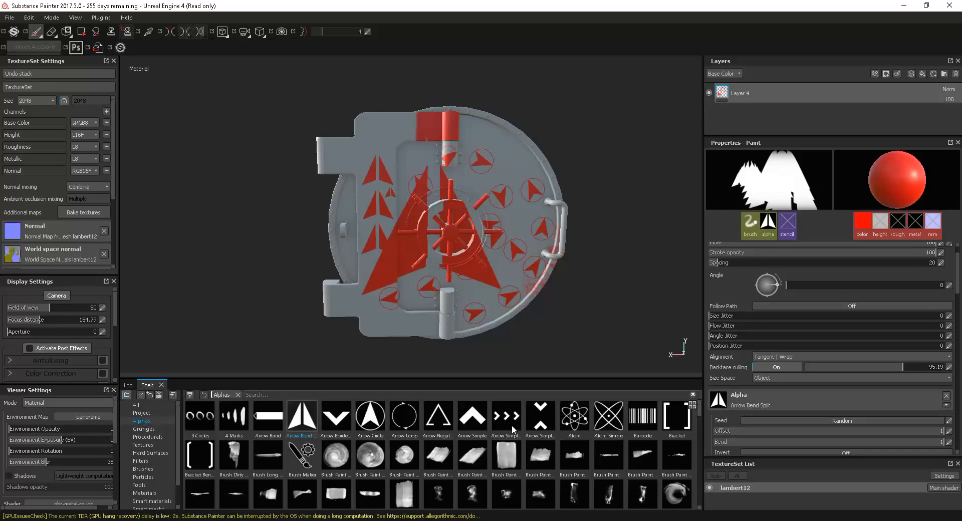
Step: Apply the Arrow Simple alpha to the brush and examine its parameters
{"action": "left_click", "coordinate": [473, 421]}
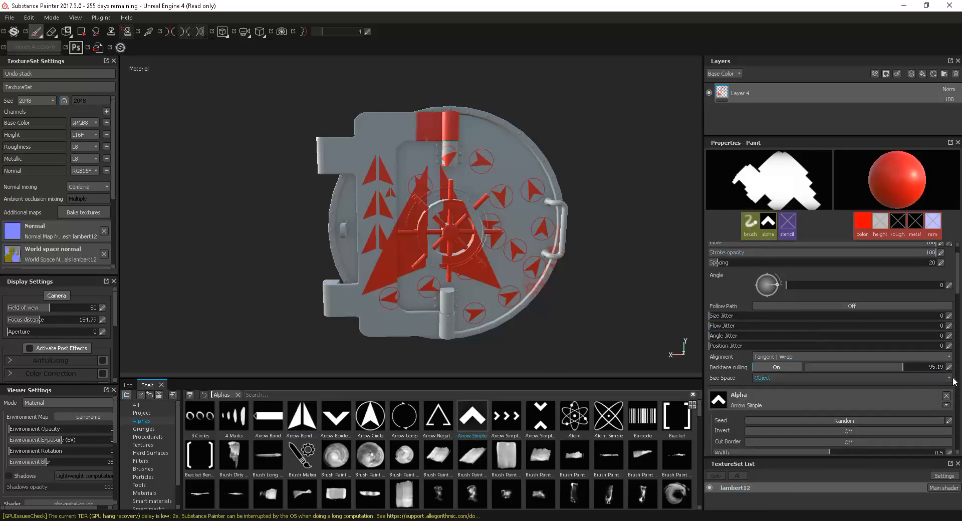
{"action": "scroll", "coordinate": [960, 296], "scroll_direction": "down", "scroll_amount": 2}
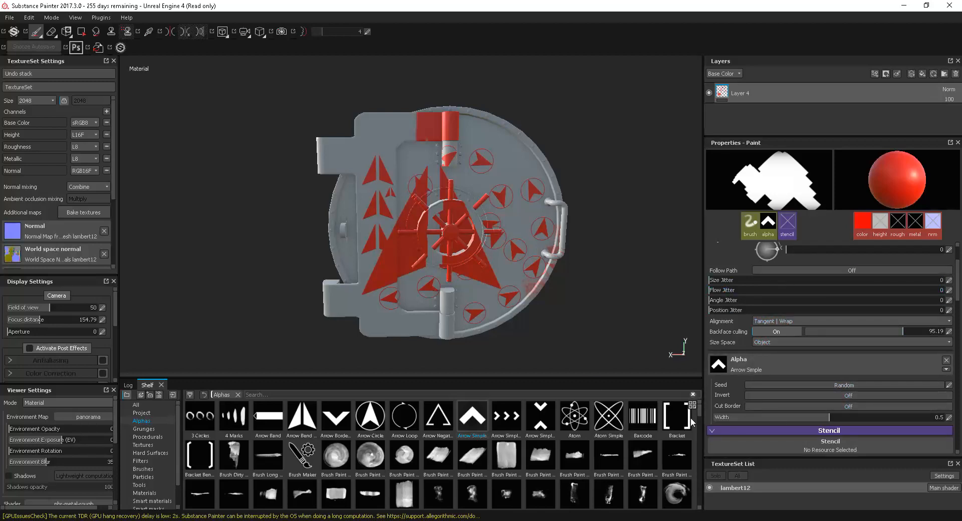
{"action": "left_click_drag", "start_coordinate": [700, 413], "coordinate": [700, 401]}
Step: Load the Default Soft brush, try its alpha at hardness 1, and reduce the hardness to 0.24
{"action": "left_click", "coordinate": [143, 469]}
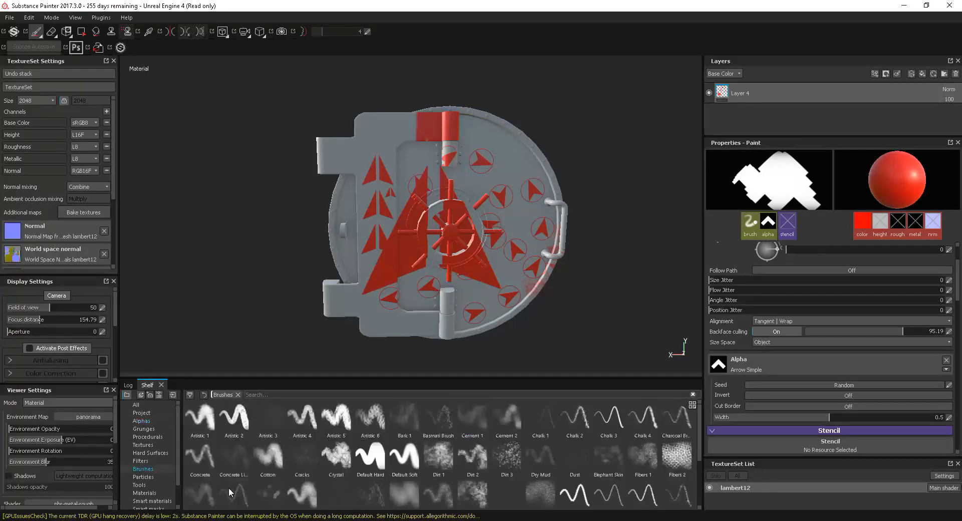
{"action": "left_click", "coordinate": [393, 454]}
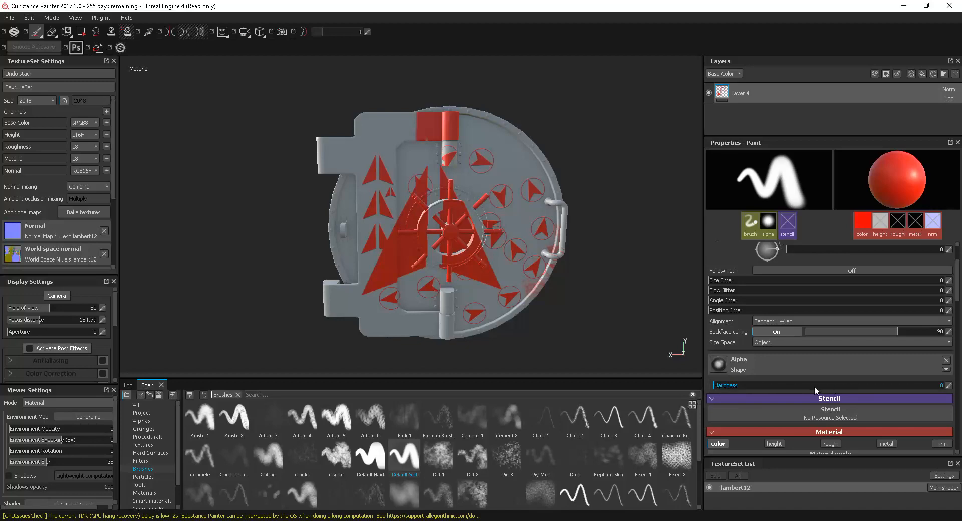
{"action": "left_click_drag", "start_coordinate": [740, 390], "coordinate": [942, 385]}
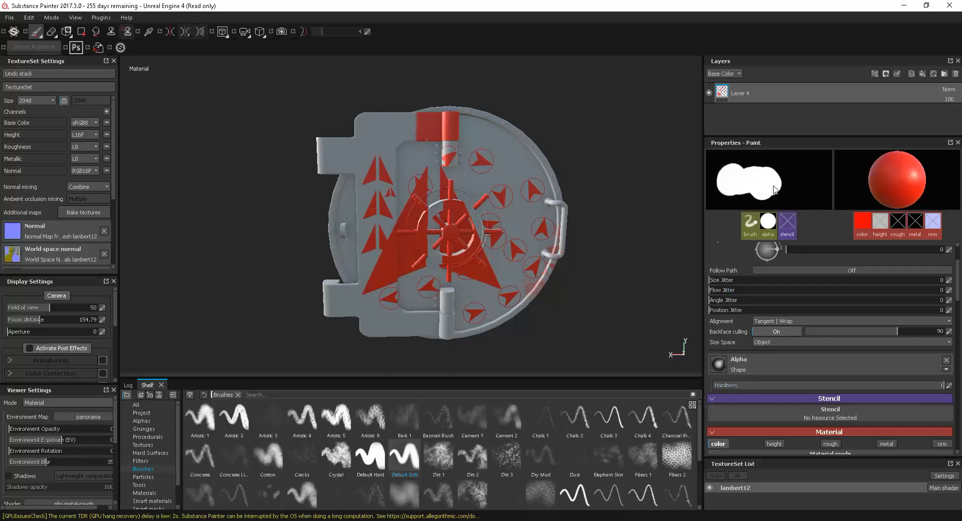
{"action": "mouse_move", "coordinate": [884, 384]}
{"action": "left_mouse_down"}
{"action": "mouse_move", "coordinate": [706, 384]}
{"action": "mouse_move", "coordinate": [882, 381]}
{"action": "mouse_move", "coordinate": [772, 385]}
{"action": "left_mouse_up"}
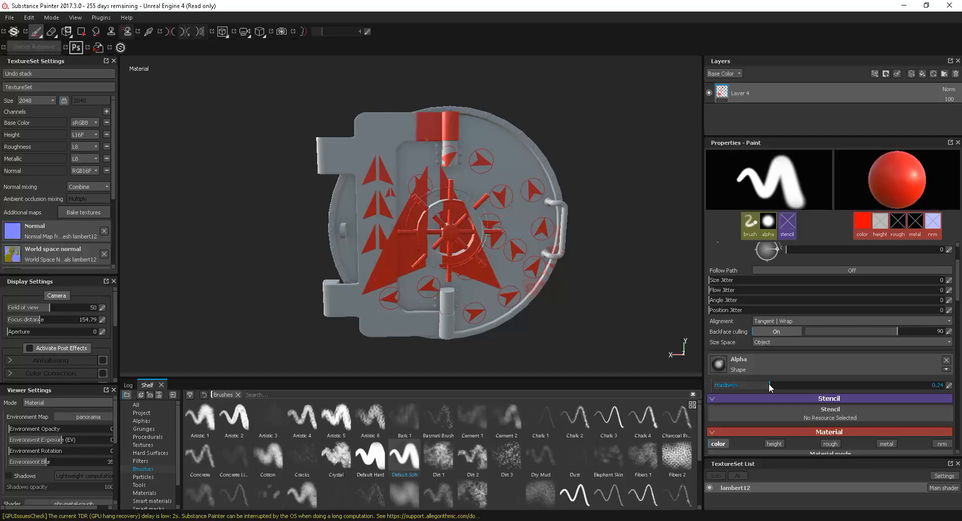
Step: Adjust the brush directly over the model, bringing its hardness to 0.36 and enlarging its size
{"action": "left_click_drag", "start_coordinate": [583, 262], "coordinate": [578, 261], "text": "alt"}
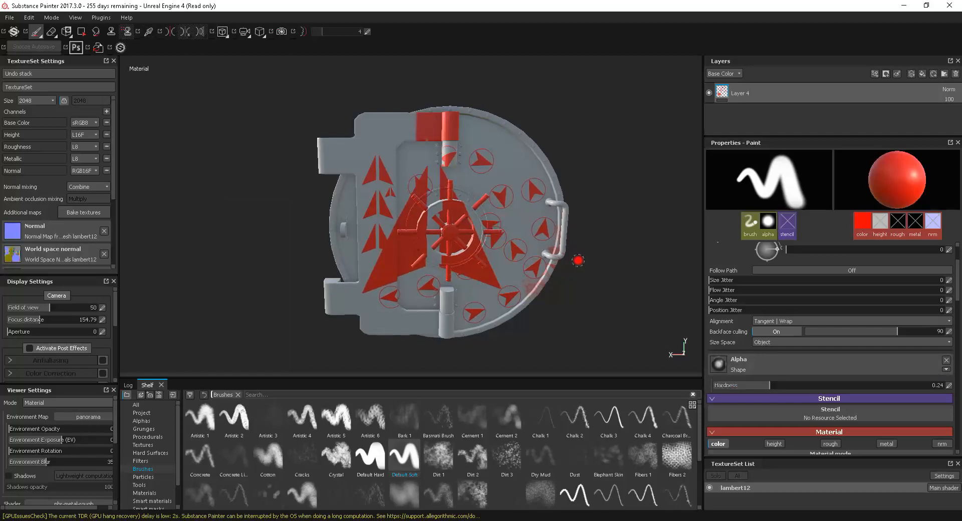
{"action": "key", "text": "ctrl"}
{"action": "mouse_move", "coordinate": [579, 233]}
{"action": "right_mouse_down", "text": "ctrl"}
{"action": "mouse_move", "coordinate": [580, 224]}
{"action": "mouse_move", "coordinate": [581, 251]}
{"action": "right_mouse_up", "text": "ctrl"}
{"action": "scroll", "coordinate": [592, 266], "scroll_direction": "up", "scroll_amount": 3}
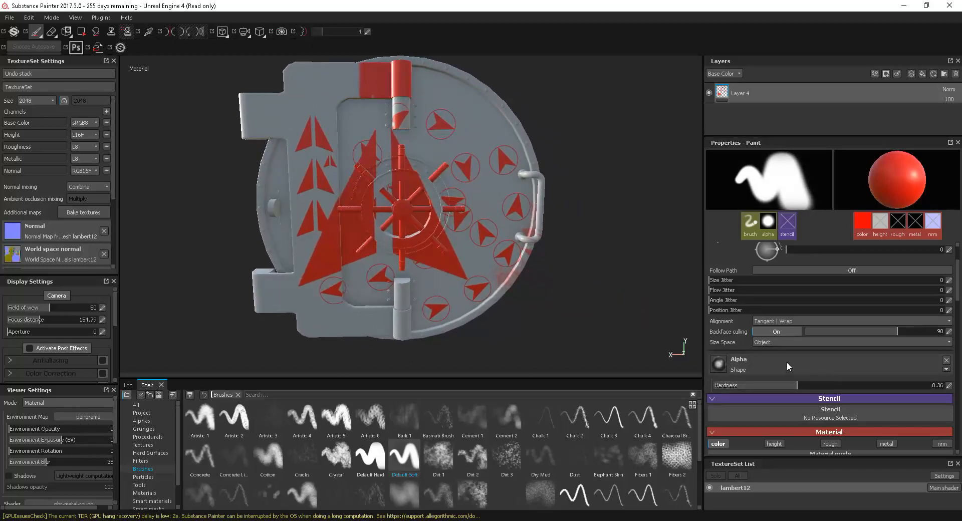
Step: Remove the Shape alpha from the brush and stamp a plain red square on the upper part of the door
{"action": "left_click", "coordinate": [946, 361]}
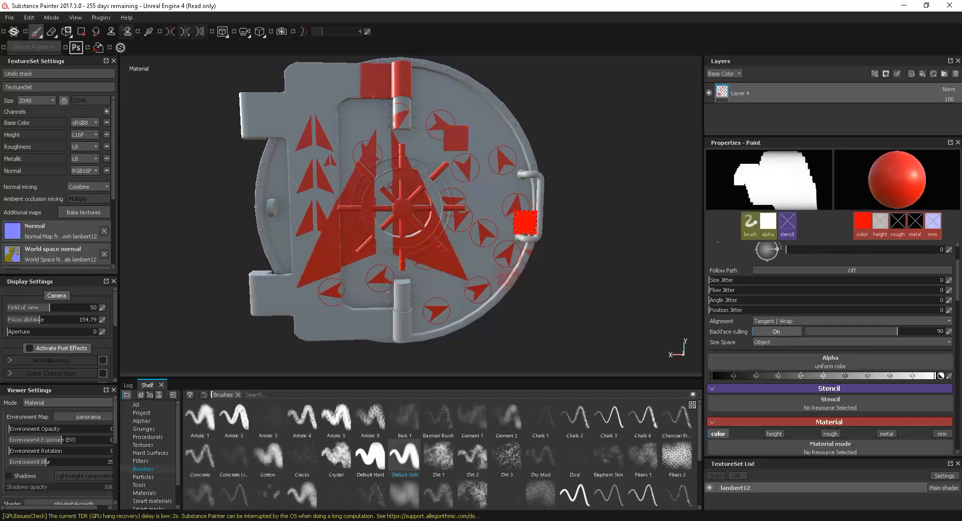
Step: Paint a solid red patch with the alpha-free brush on the door face, between the wheel and the upper edge
{"action": "left_click_drag", "start_coordinate": [525, 222], "coordinate": [484, 224], "text": "alt"}
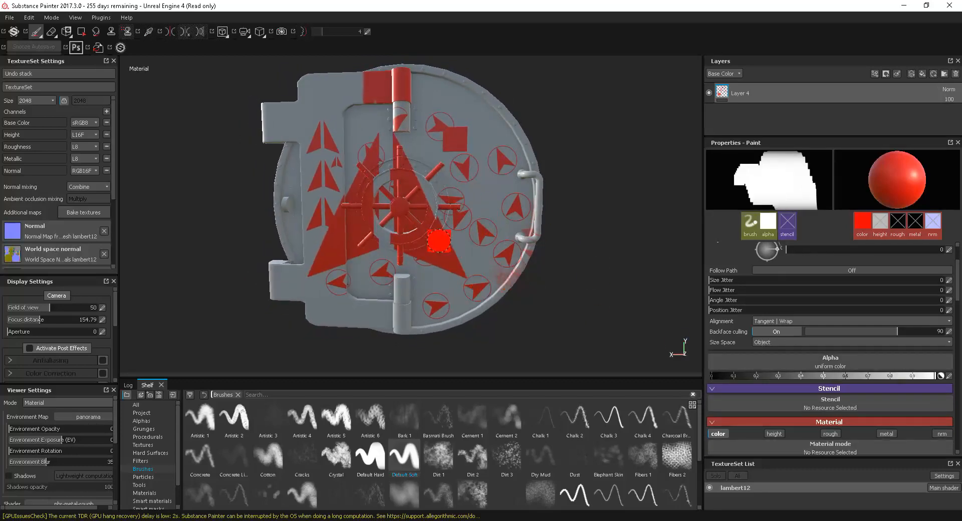
{"action": "right_click_drag", "start_coordinate": [439, 241], "coordinate": [557, 310], "text": "alt"}
{"action": "middle_click_drag", "start_coordinate": [420, 211], "coordinate": [451, 264], "text": "alt"}
{"action": "left_click", "coordinate": [484, 231]}
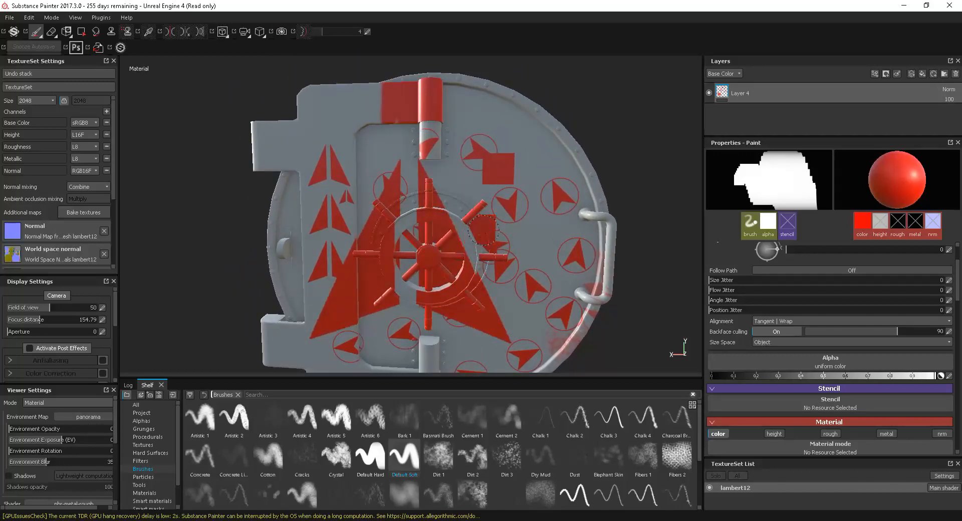
{"action": "mouse_move", "coordinate": [484, 228]}
{"action": "left_mouse_down"}
{"action": "mouse_move", "coordinate": [496, 192]}
{"action": "mouse_move", "coordinate": [451, 162]}
{"action": "mouse_move", "coordinate": [515, 163]}
{"action": "left_mouse_up"}
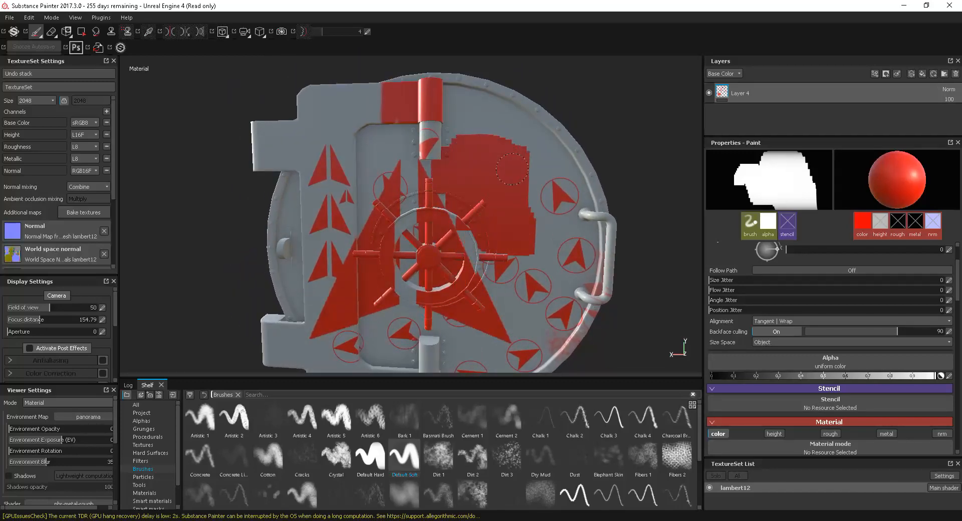
Step: Load the Dirt 1 brush and paint textured red strokes around the edges of the solid red patch
{"action": "left_click_drag", "start_coordinate": [474, 274], "coordinate": [508, 281], "text": "alt"}
{"action": "mouse_move", "coordinate": [525, 259]}
{"action": "left_mouse_down", "text": "alt"}
{"action": "mouse_move", "coordinate": [509, 241]}
{"action": "mouse_move", "coordinate": [451, 269]}
{"action": "left_mouse_up", "text": "alt"}
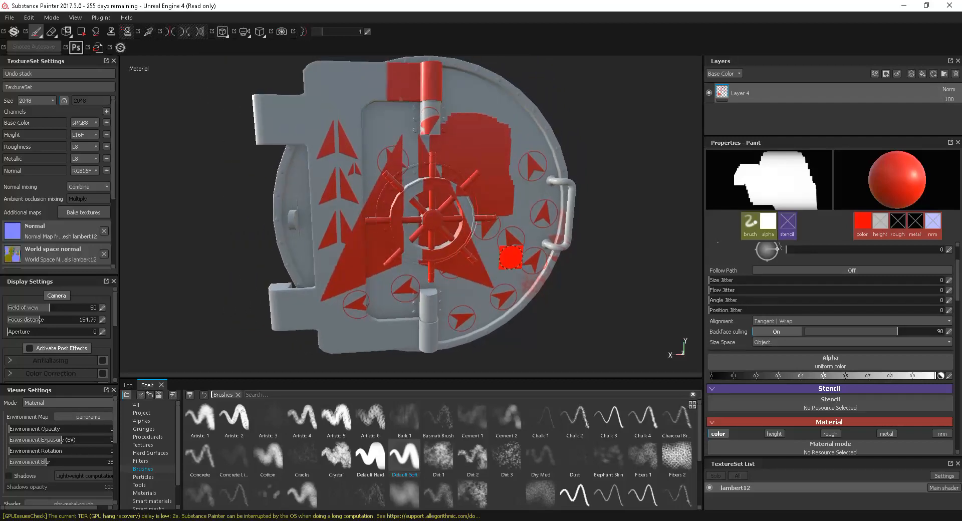
{"action": "left_click", "coordinate": [427, 453]}
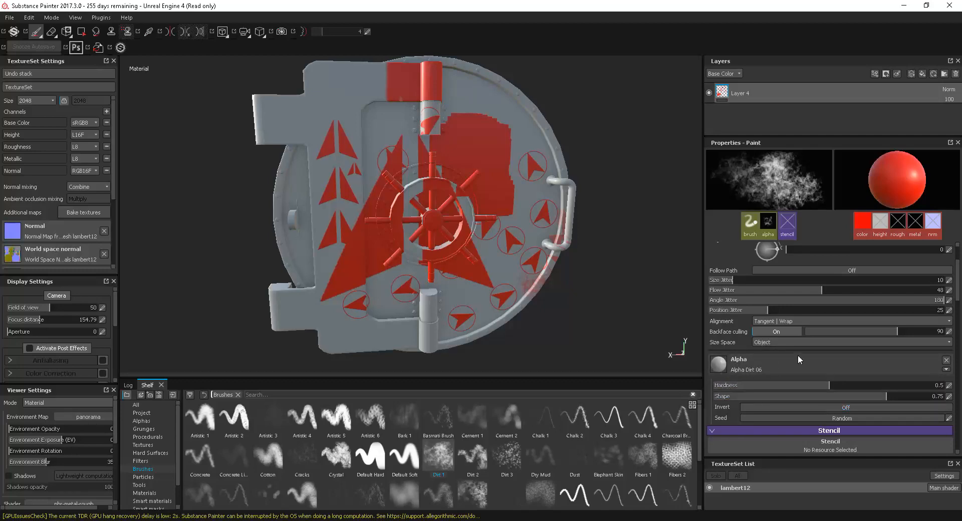
{"action": "mouse_move", "coordinate": [500, 161]}
{"action": "left_mouse_down"}
{"action": "mouse_move", "coordinate": [521, 146]}
{"action": "mouse_move", "coordinate": [524, 190]}
{"action": "mouse_move", "coordinate": [511, 218]}
{"action": "left_mouse_up"}
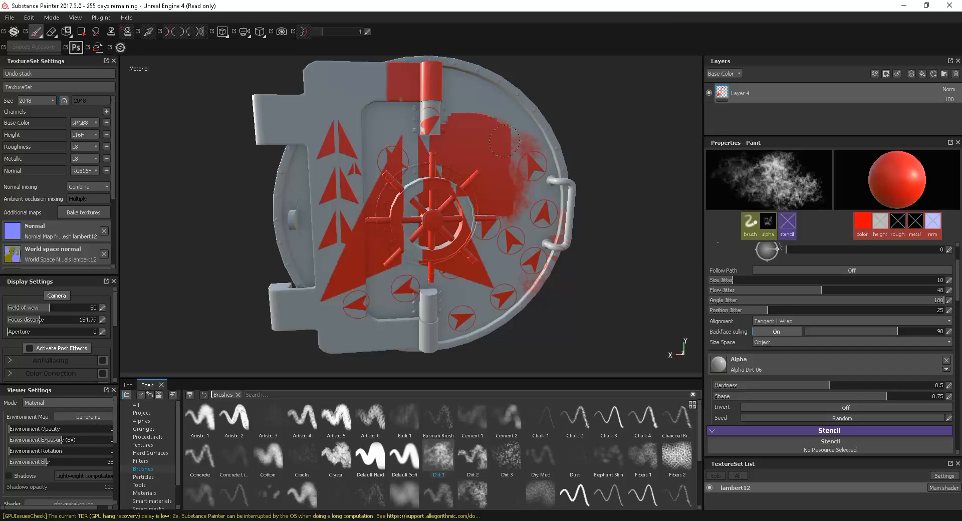
{"action": "mouse_move", "coordinate": [505, 140]}
{"action": "left_mouse_down"}
{"action": "mouse_move", "coordinate": [471, 110]}
{"action": "mouse_move", "coordinate": [481, 100]}
{"action": "mouse_move", "coordinate": [506, 115]}
{"action": "left_mouse_up"}
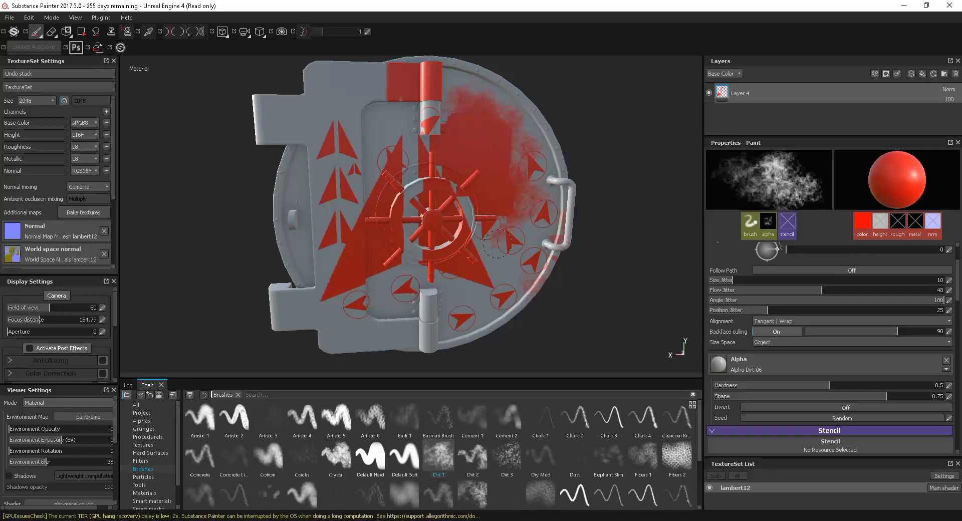
{"action": "mouse_move", "coordinate": [562, 315]}
{"action": "left_mouse_down", "text": "alt"}
{"action": "mouse_move", "coordinate": [562, 292]}
{"action": "mouse_move", "coordinate": [518, 289]}
{"action": "mouse_move", "coordinate": [520, 299]}
{"action": "left_mouse_up", "text": "alt"}
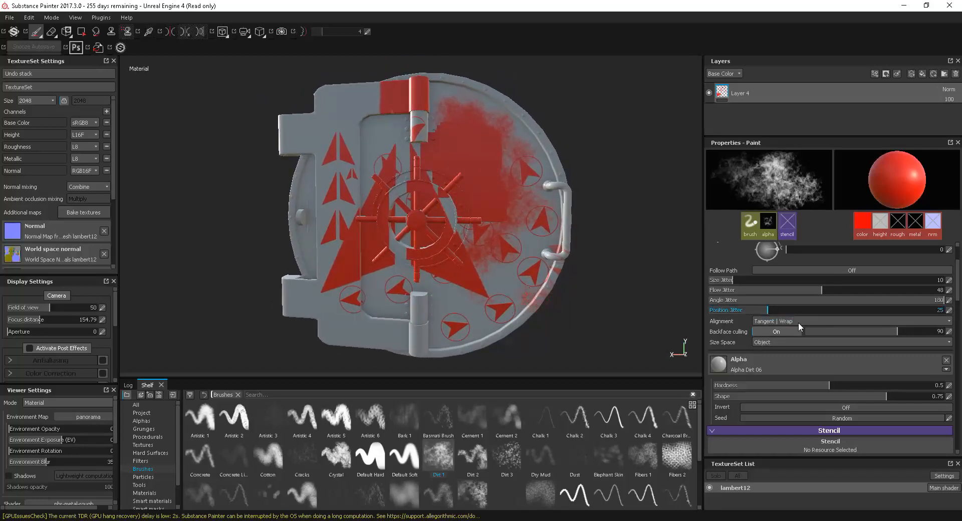